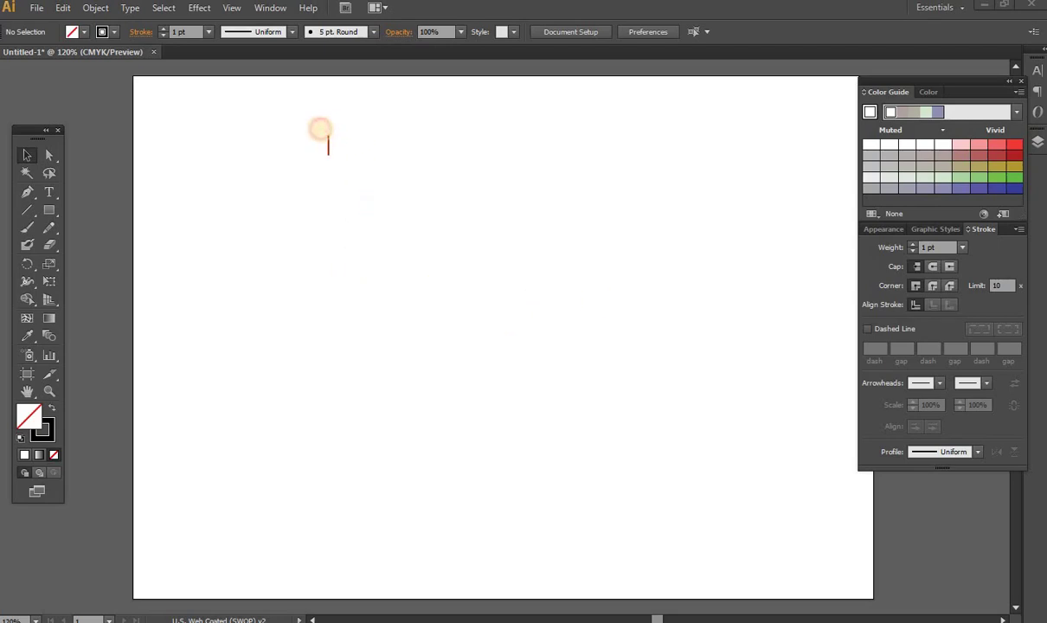
# - Write the red heading 'today lesson is brush tool and pensil tool' across the top of the artboard
pyautogui.write('today')
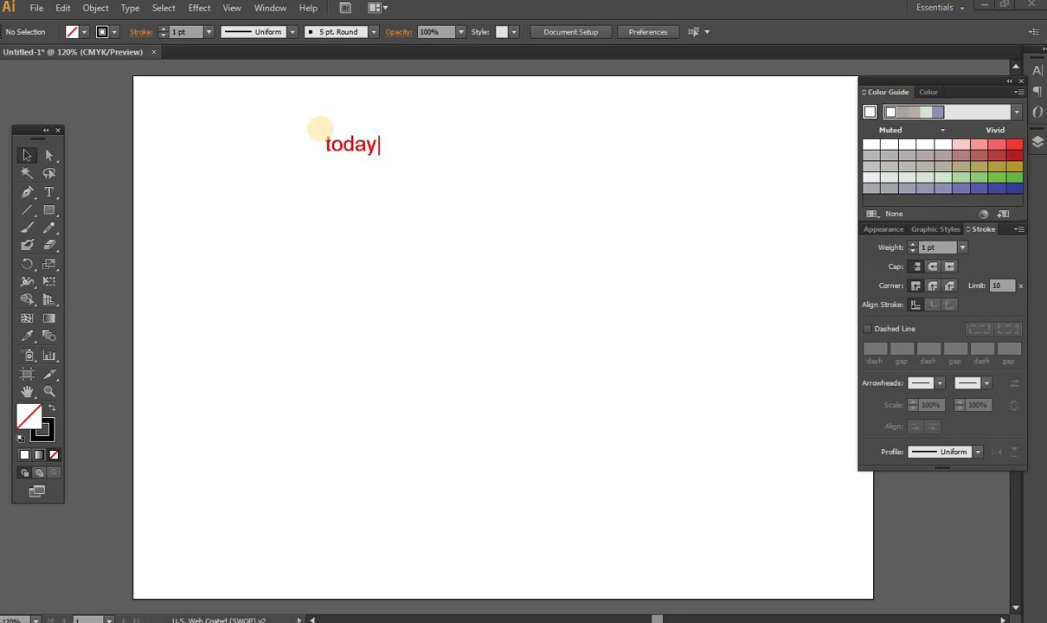
pyautogui.write(' lession')
pyautogui.press('BackSpace')
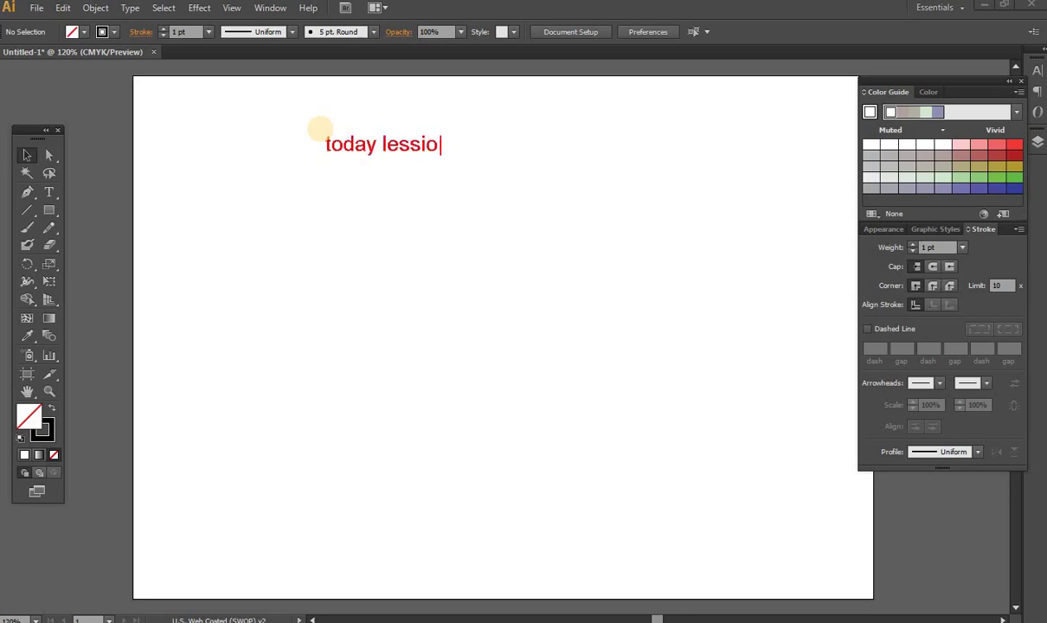
pyautogui.press('BackSpace')
pyautogui.press('BackSpace')
pyautogui.write('on is ')
pyautogui.write('paint brus')
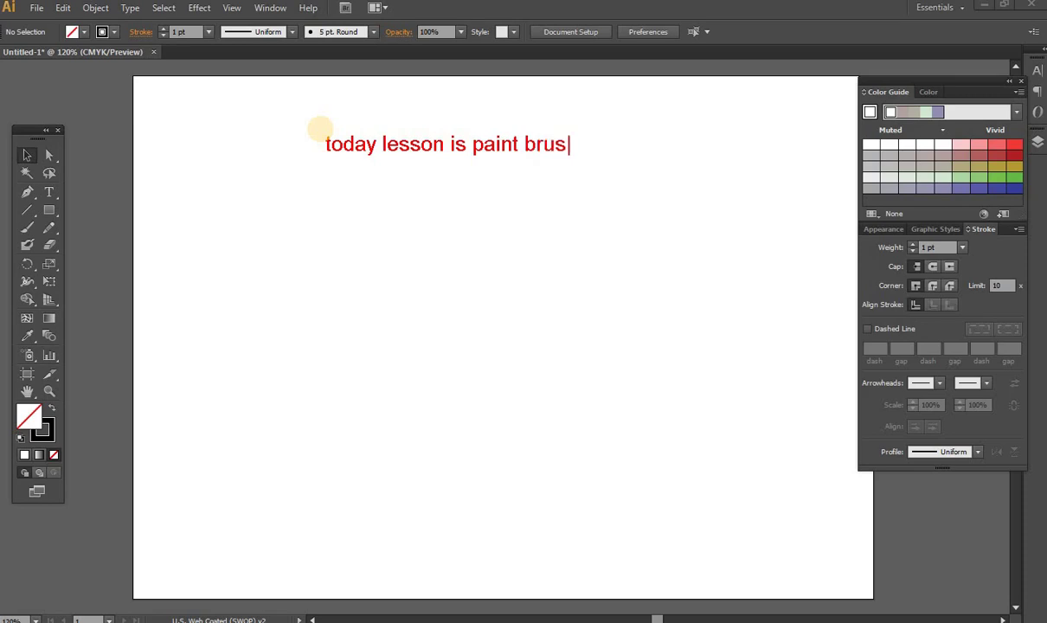
pyautogui.write('h')
pyautogui.press('BackSpace')
pyautogui.press('BackSpace')
pyautogui.press('BackSpace')
pyautogui.press('BackSpace')
pyautogui.press('BackSpace')
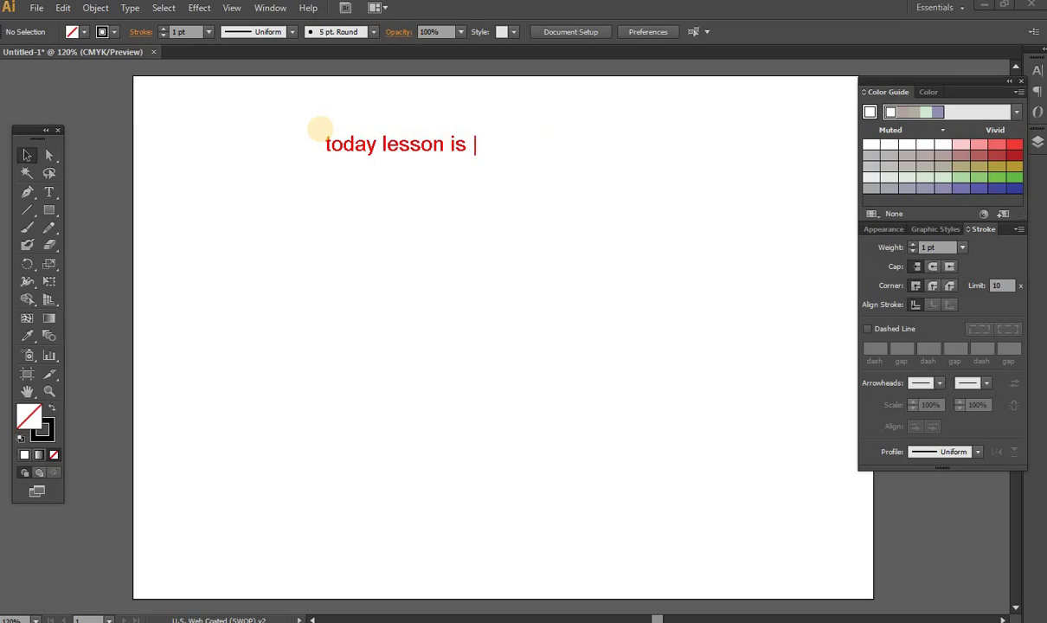
pyautogui.write('brus')
pyautogui.write('h tool')
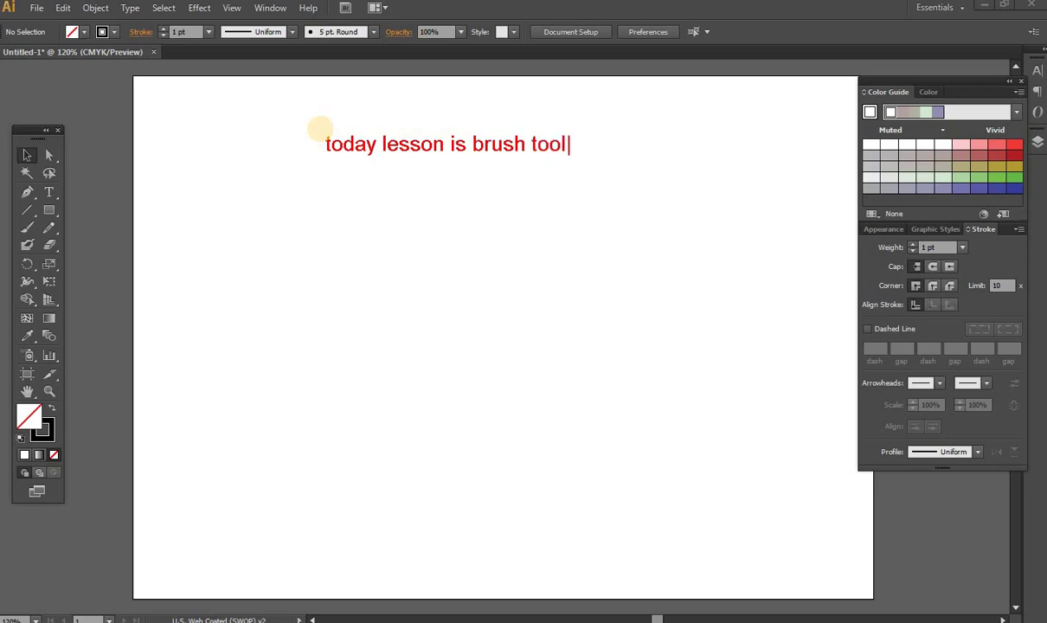
pyautogui.write(' and pensi')
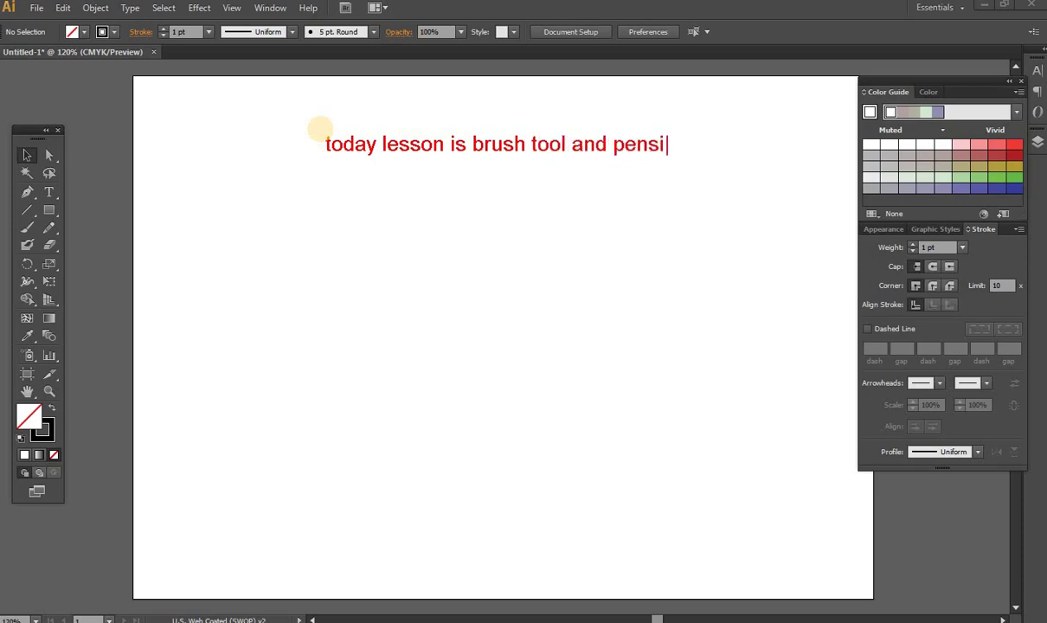
pyautogui.write('l')
pyautogui.write('tool')
pyautogui.press('BackSpace')
pyautogui.press('BackSpace')
pyautogui.press('BackSpace')
pyautogui.press('BackSpace')
pyautogui.write('tool')
pyautogui.press('Escape')
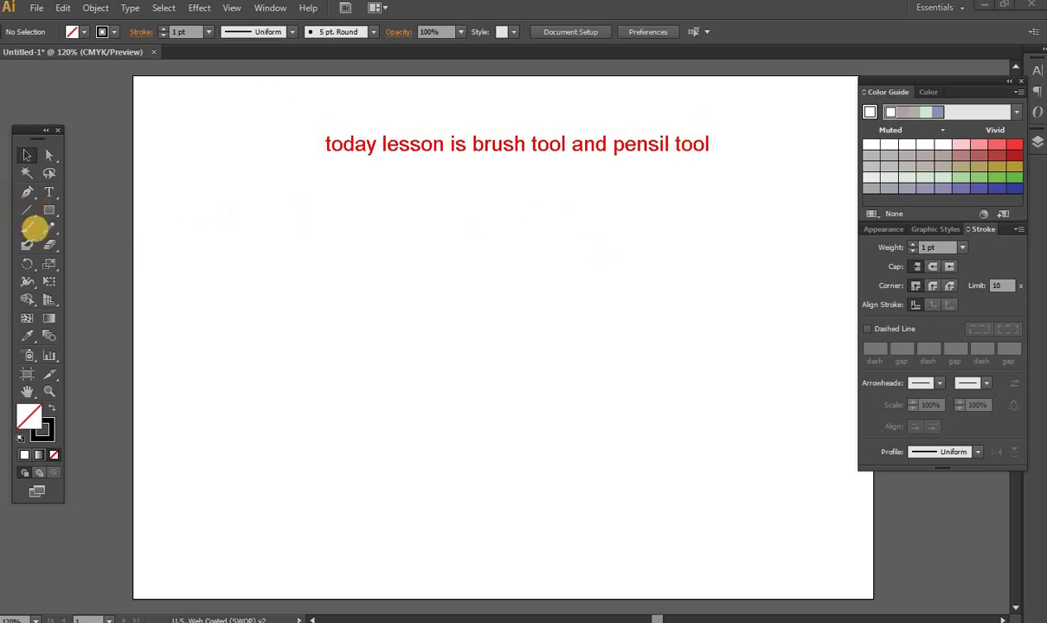
# - Circle the Paintbrush tool in red with a leader line labelled 'this is paintbrush tool'
pyautogui.click(36, 218)
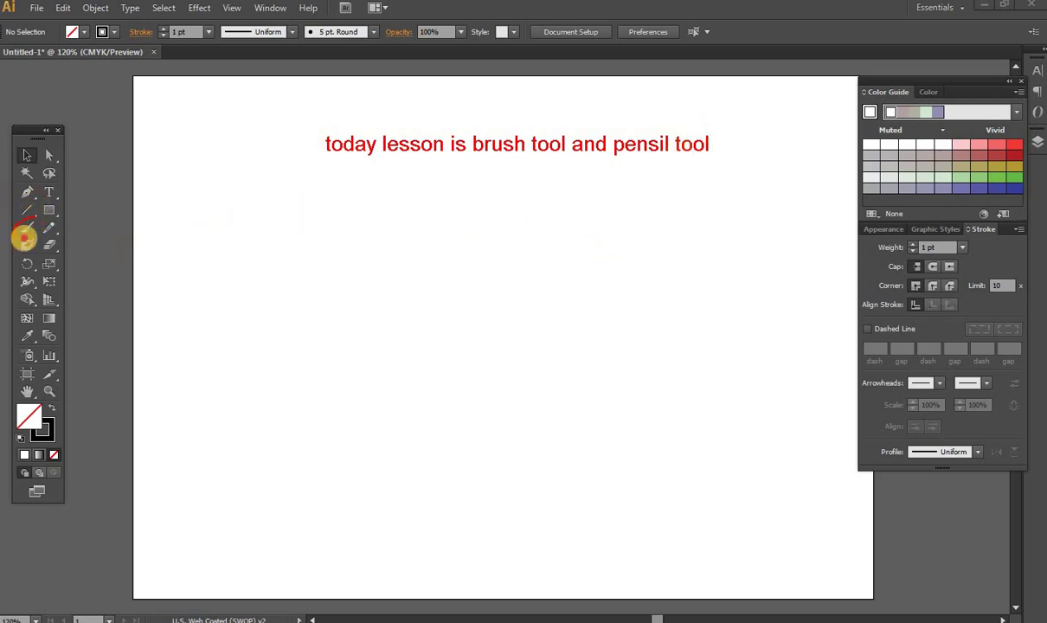
pyautogui.click(26, 227)
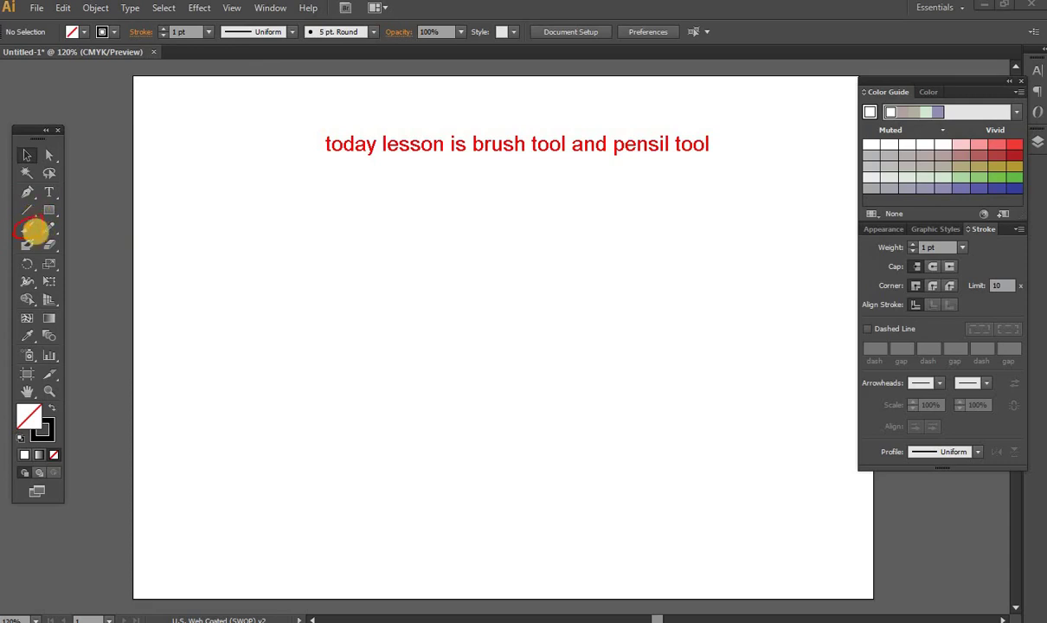
pyautogui.moveTo(39, 235); pyautogui.dragTo(198, 264)
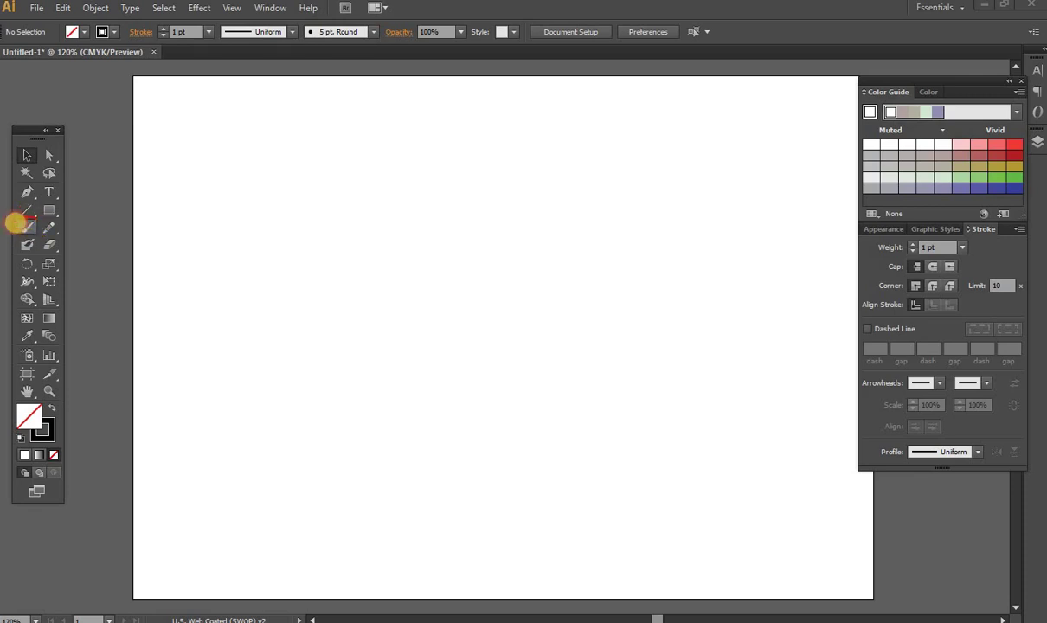
pyautogui.click(24, 228)
pyautogui.moveTo(41, 221); pyautogui.dragTo(185, 281)
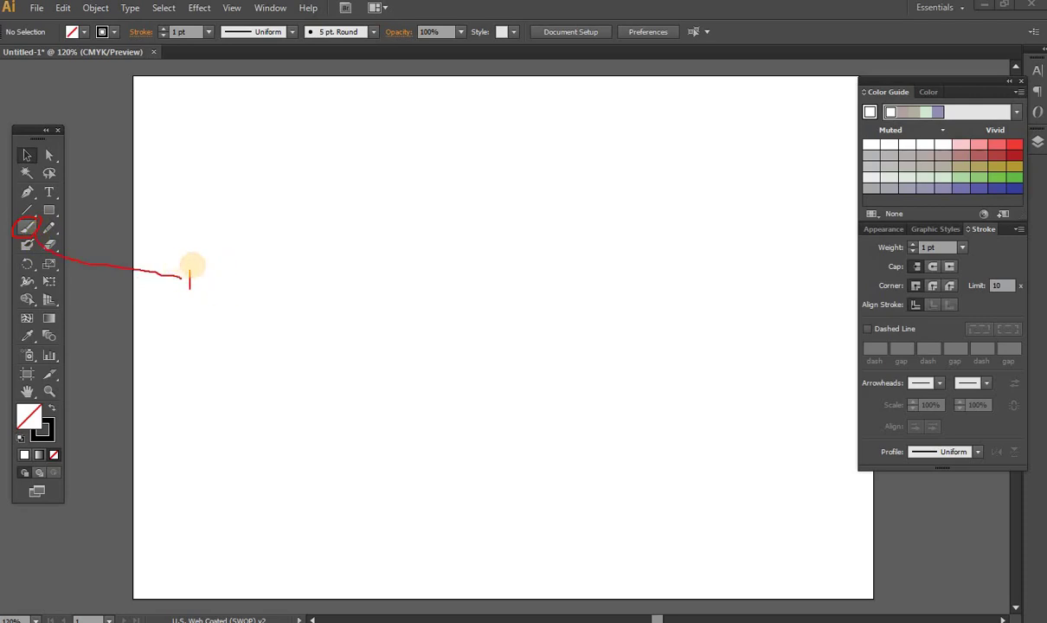
pyautogui.write('this is pain')
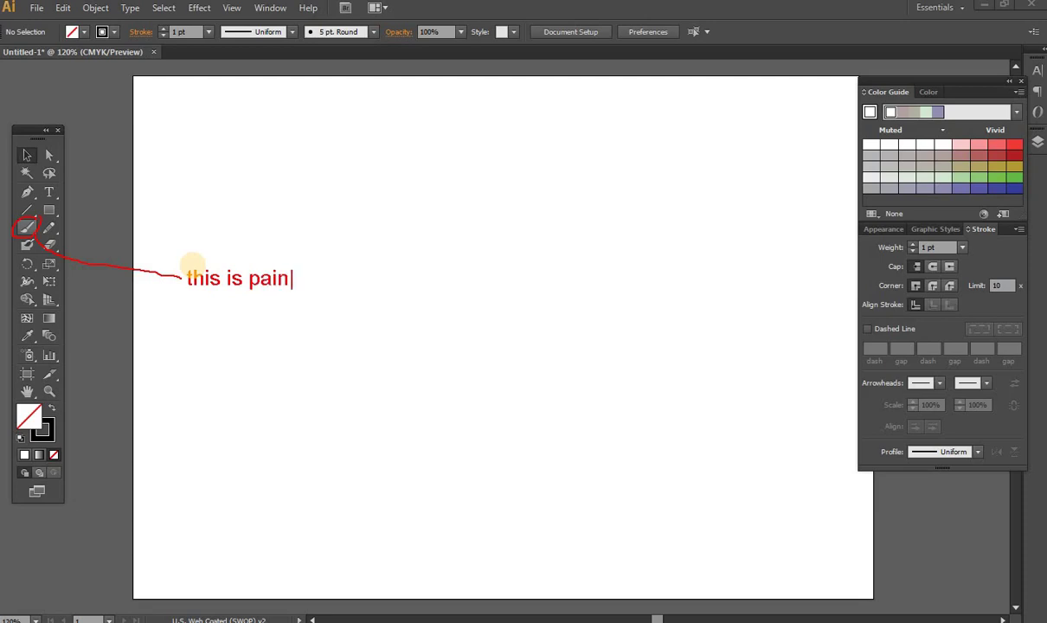
pyautogui.write('tb')
pyautogui.write('rush toll')
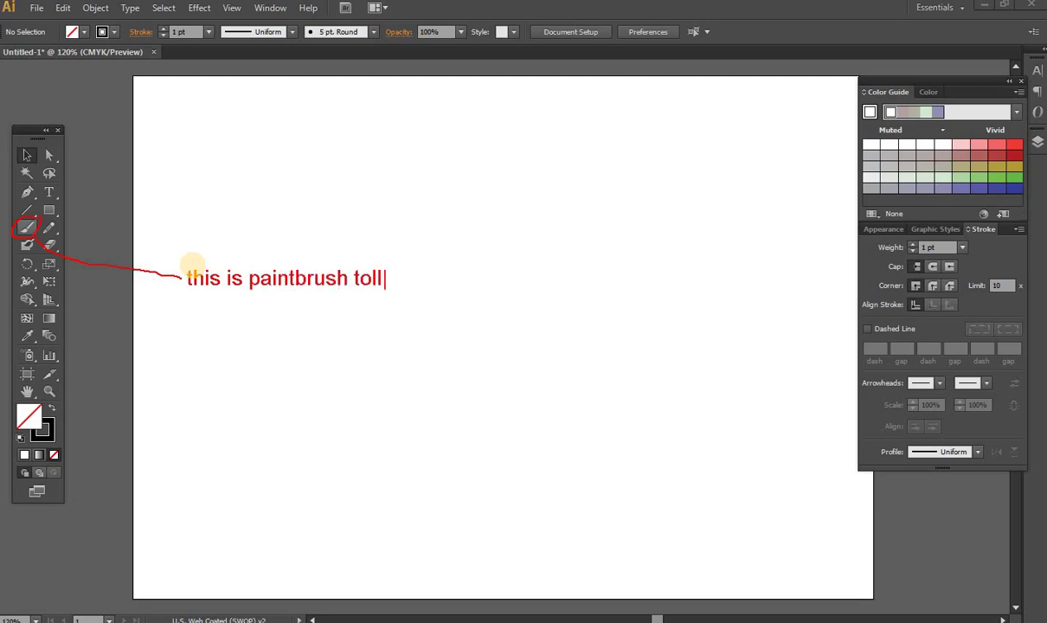
pyautogui.press('BackSpace')
pyautogui.press('BackSpace')
pyautogui.write('ol')
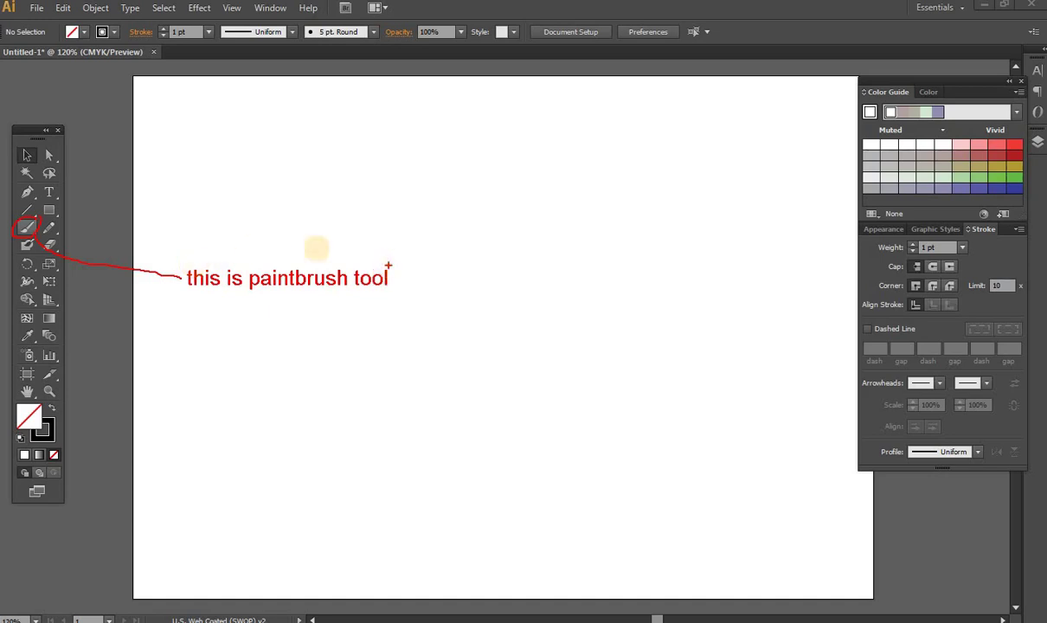
# - Circle the Pencil tool with a red leader labelled 'this is pensil tool', then clear the annotations
pyautogui.moveTo(57, 217)
pyautogui.mouseDown()
pyautogui.moveTo(68, 228)
pyautogui.moveTo(204, 227)
pyautogui.mouseUp()
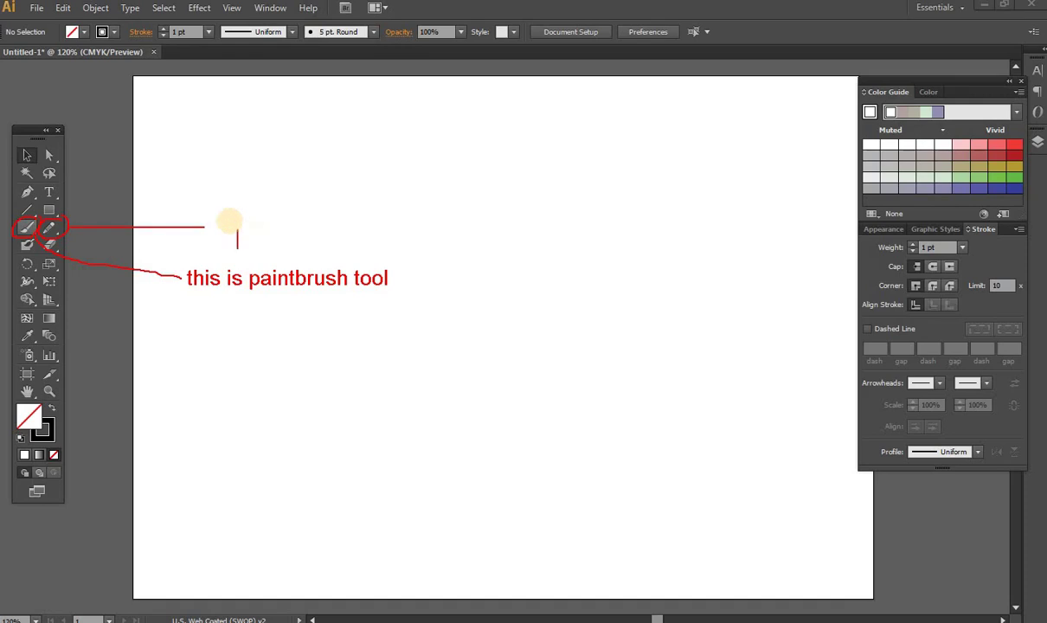
pyautogui.click(216, 208)
pyautogui.write('t')
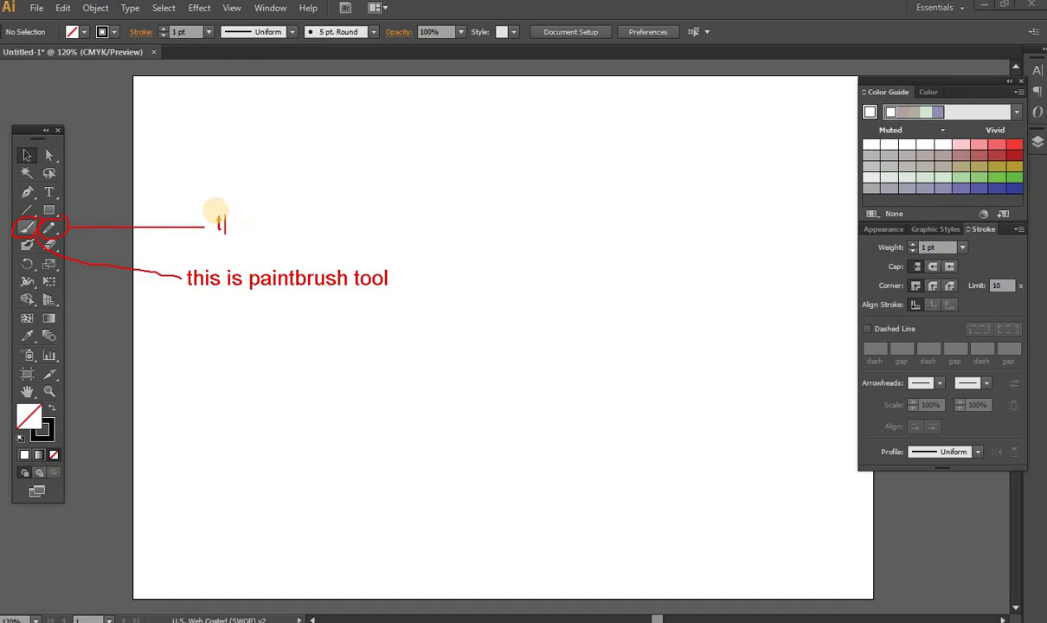
pyautogui.write('his is ')
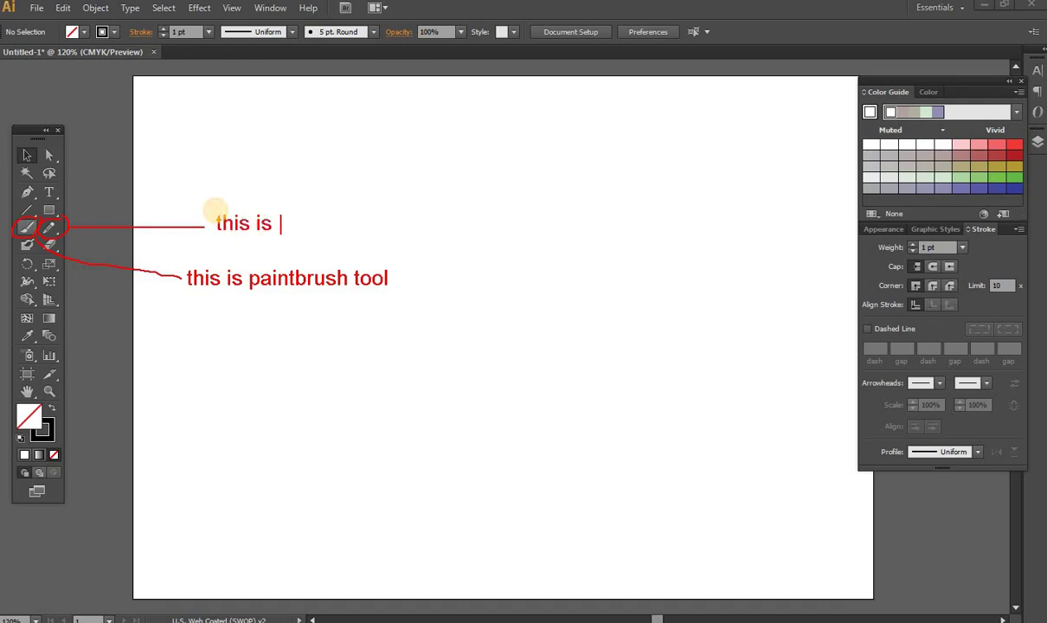
pyautogui.write('peh')
pyautogui.press('BackSpace')
pyautogui.write('nsil to')
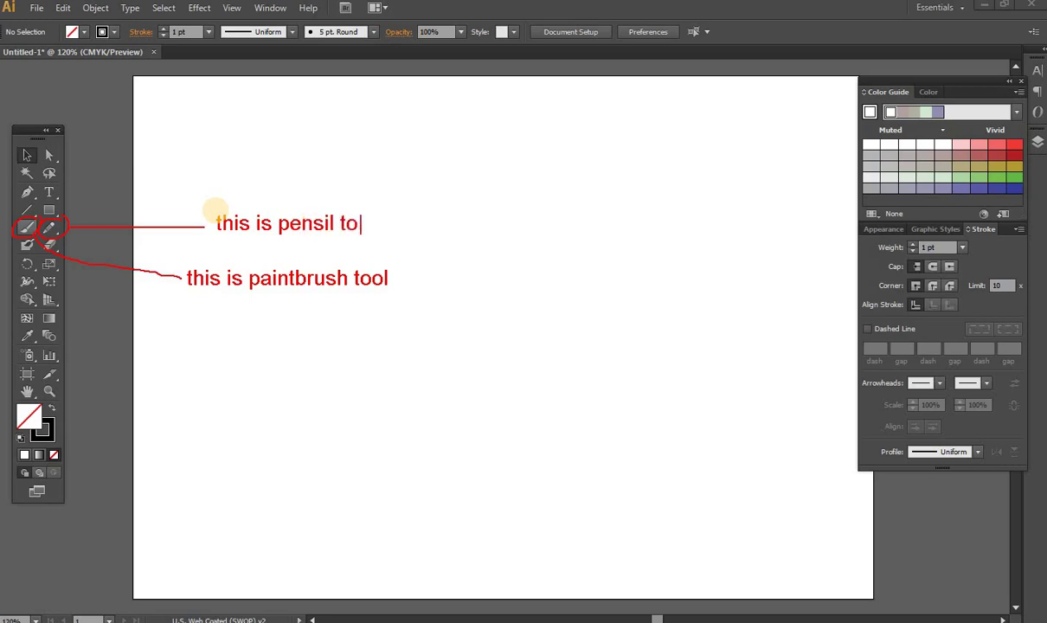
pyautogui.write('ol')
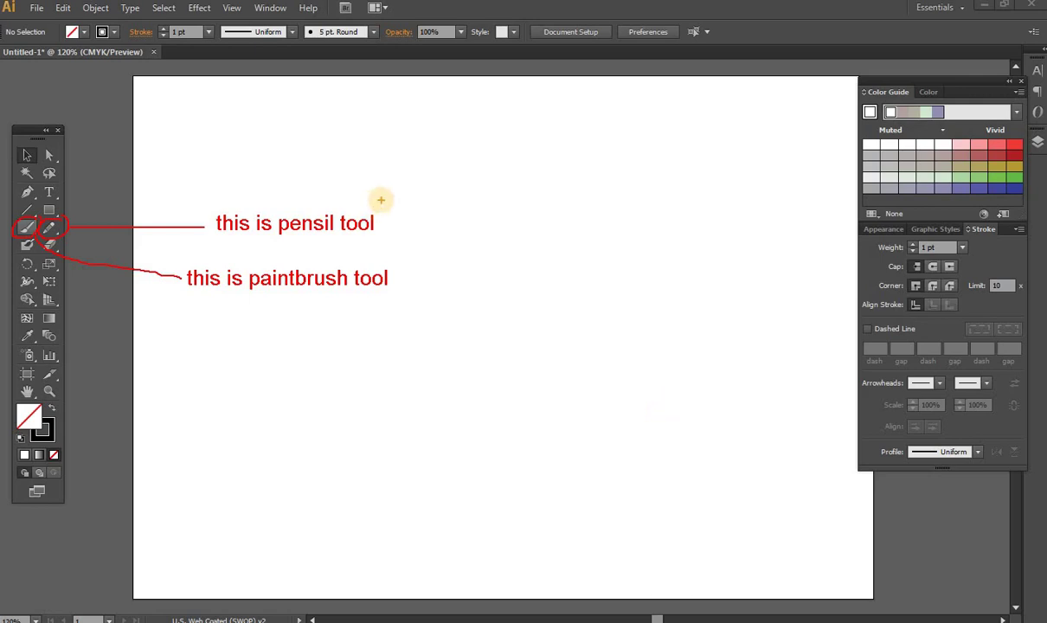
pyautogui.press('Escape')
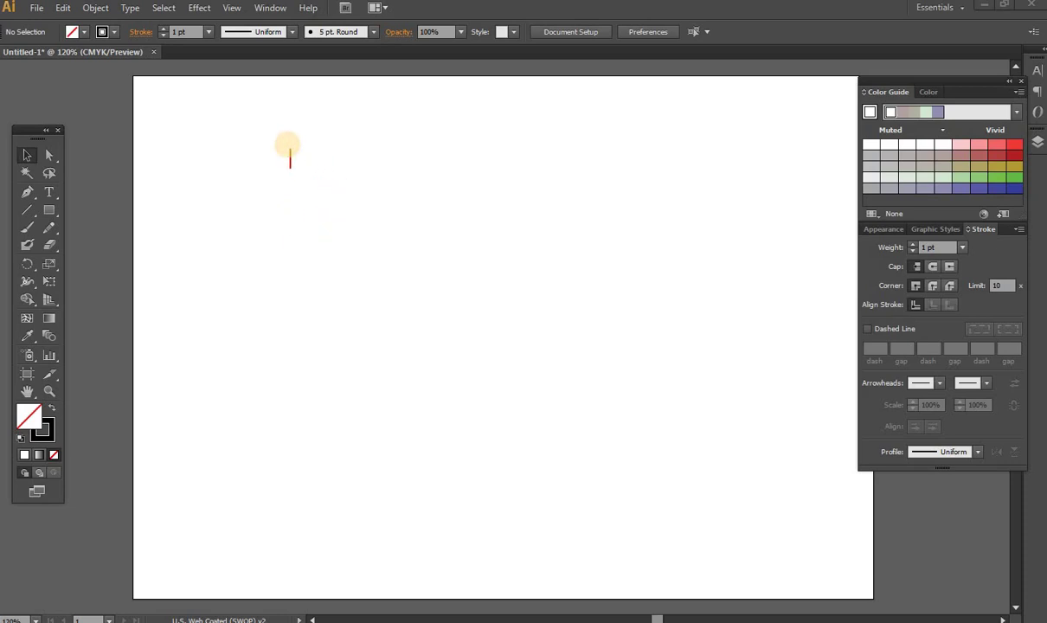
pyautogui.write('when you ')
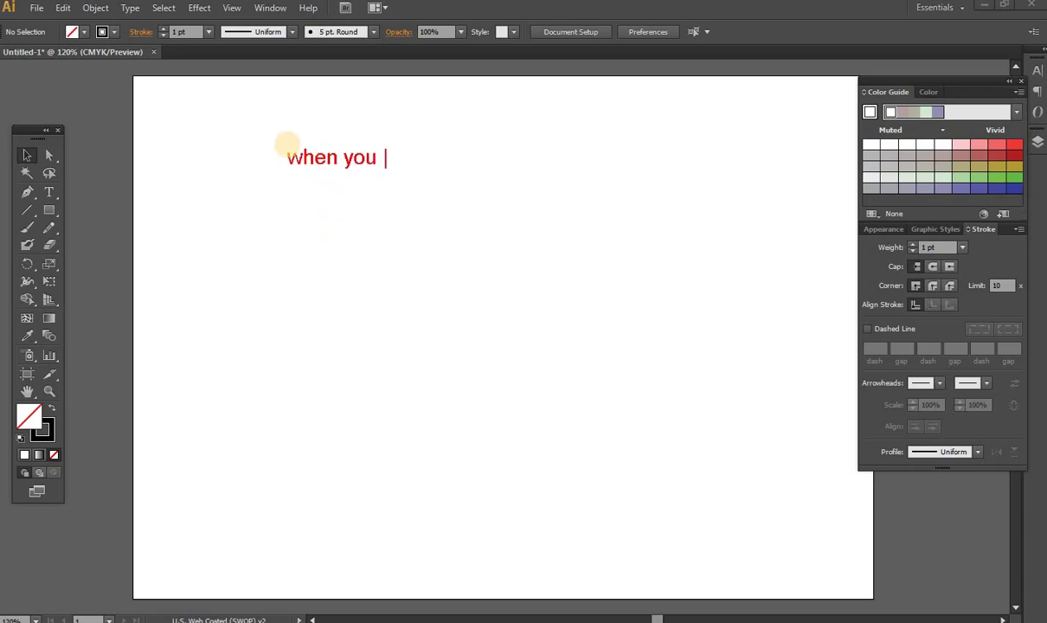
pyautogui.write('trace ')
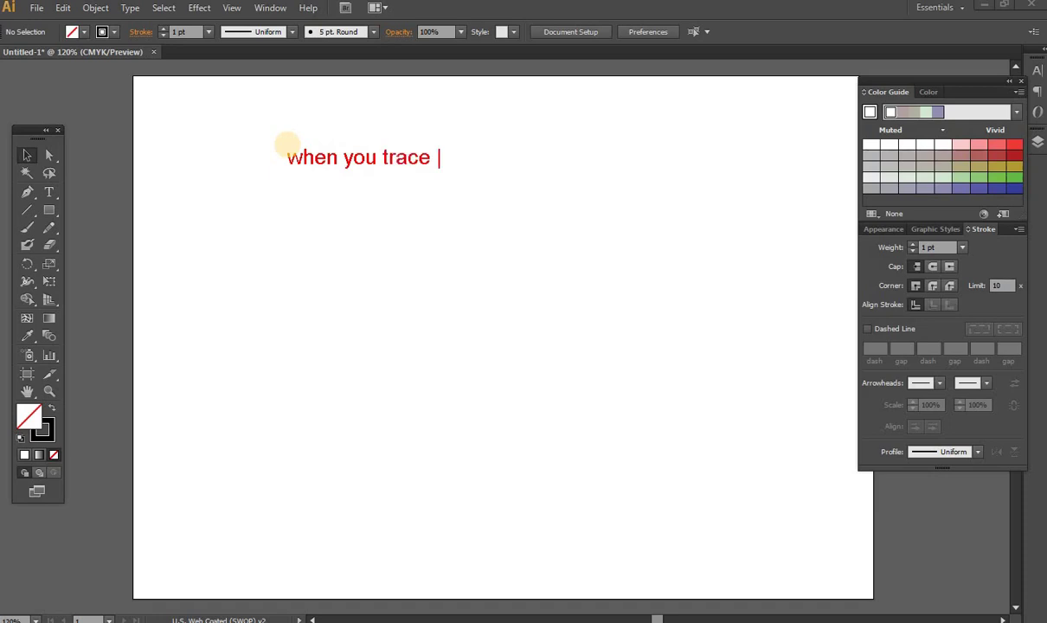
pyautogui.write('the ')
pyautogui.write('any ')
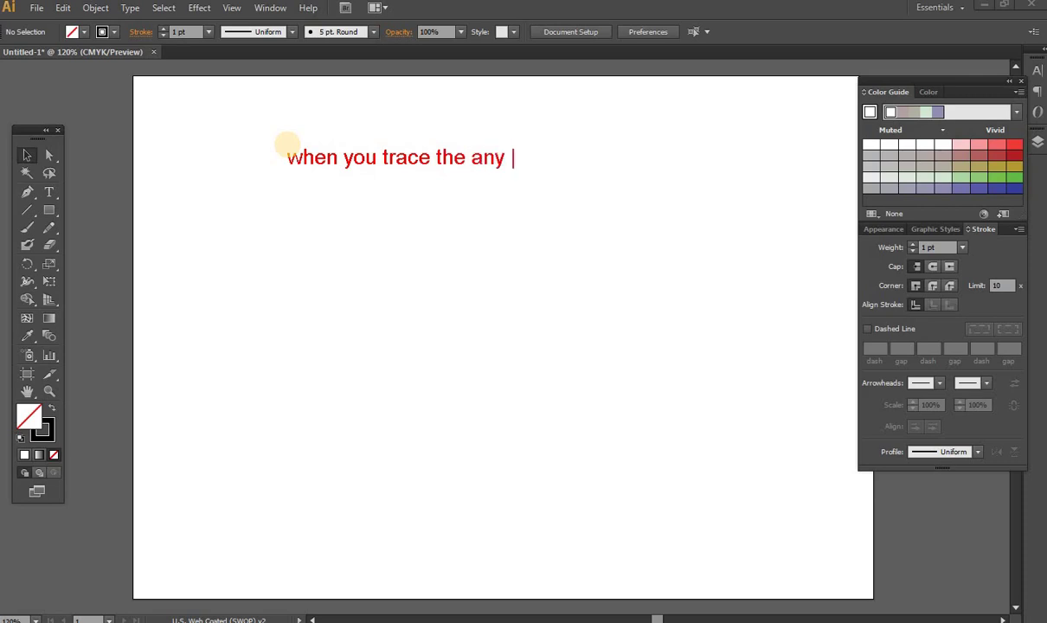
pyautogui.write('obje')
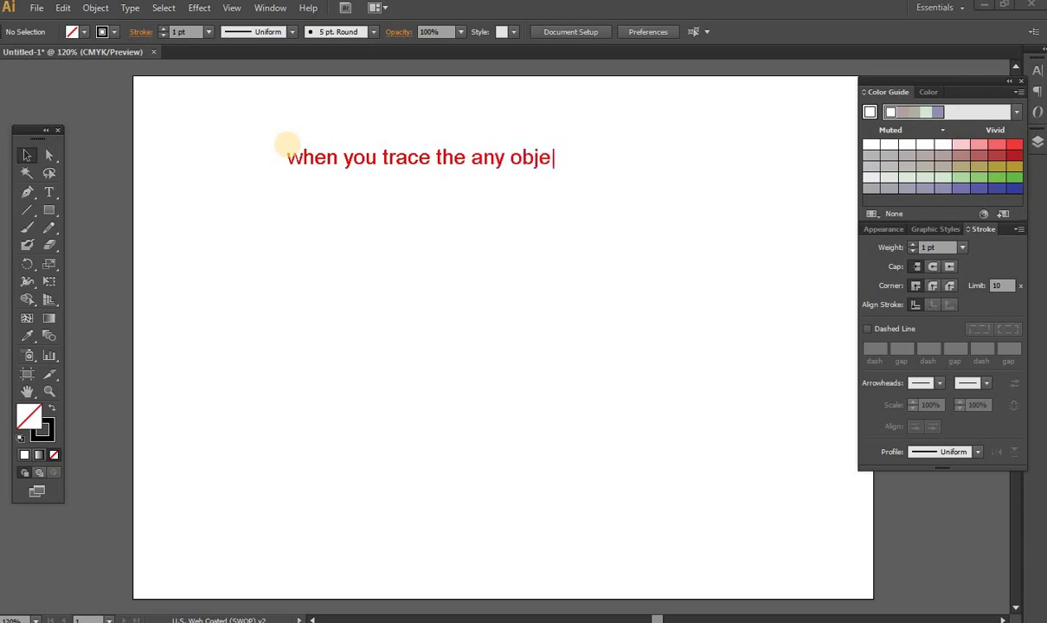
pyautogui.write('ct you ')
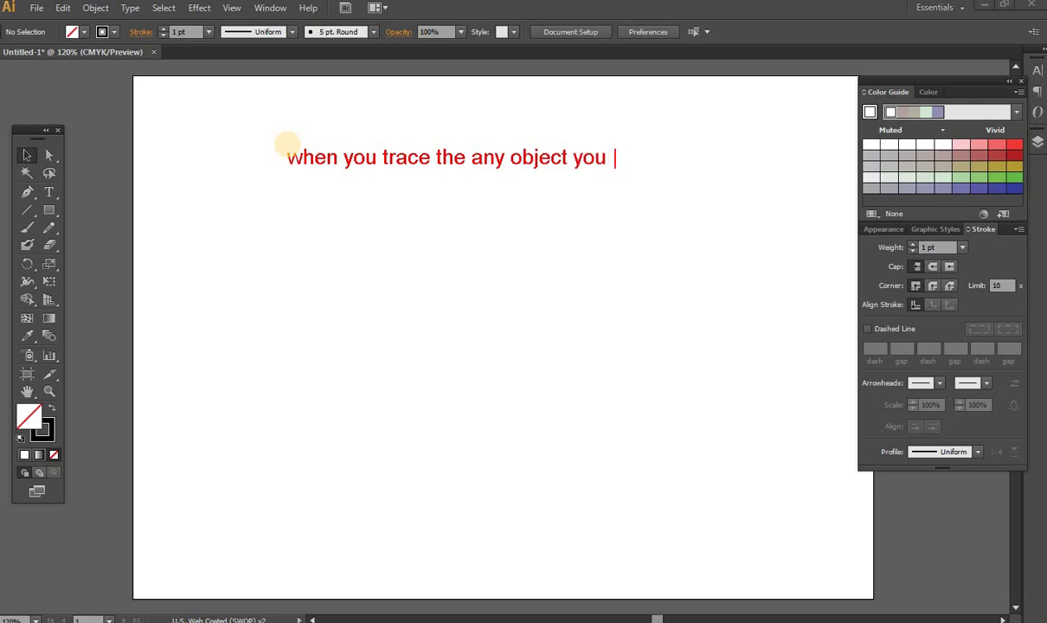
pyautogui.write('use pa')
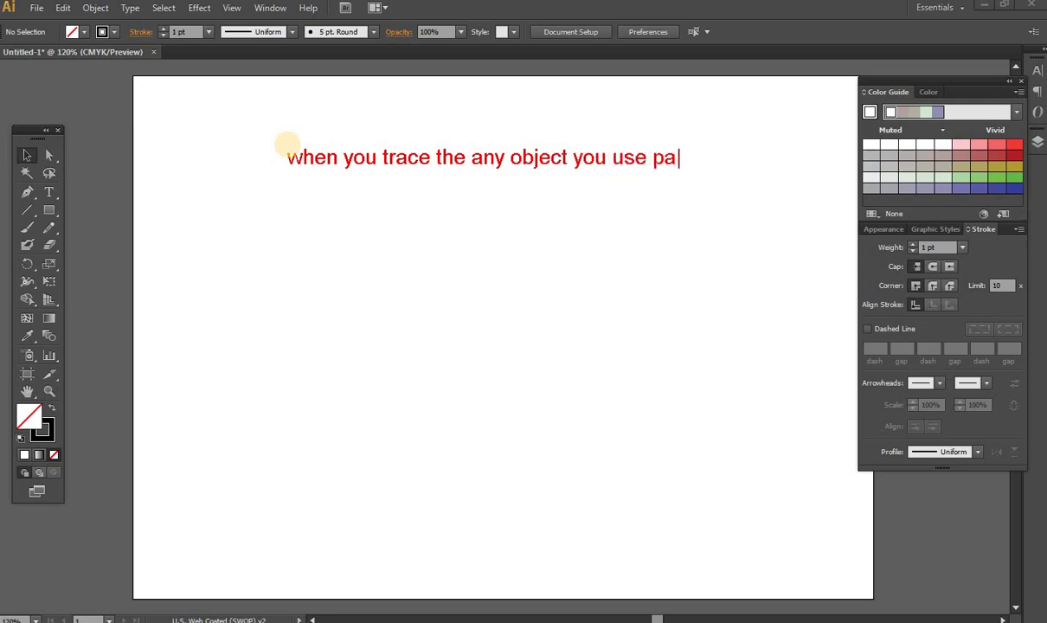
pyautogui.write('intbrush')
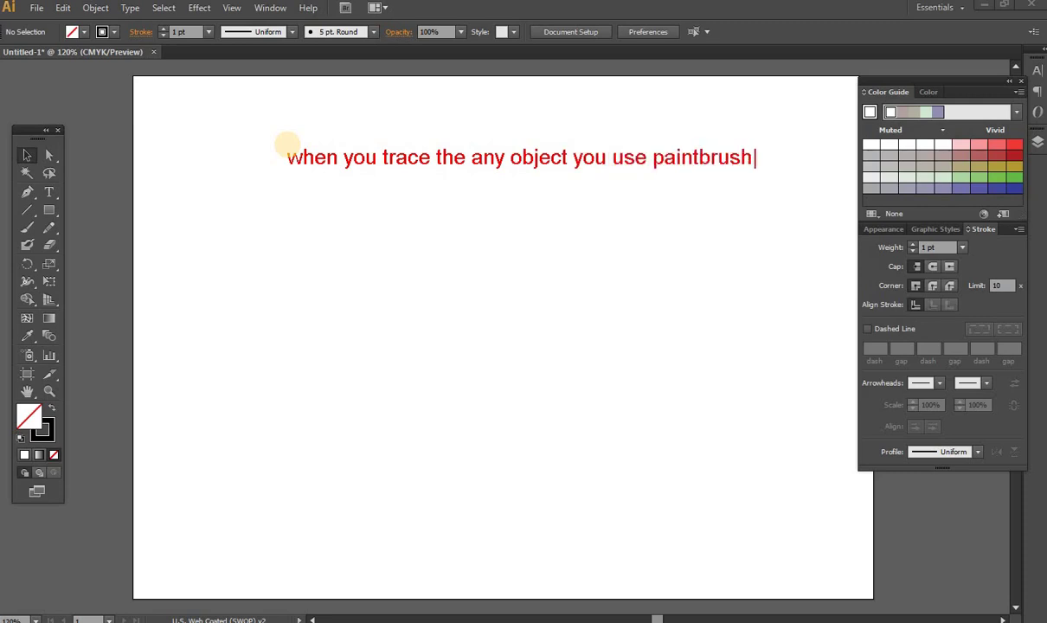
pyautogui.write(' tool')
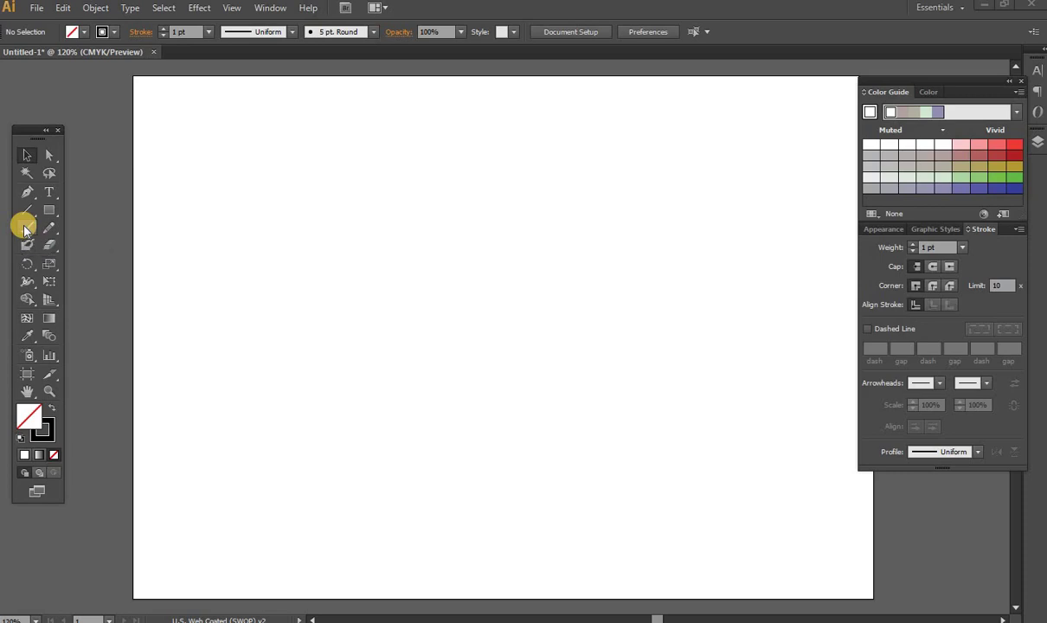
# - Paint seven freehand Paintbrush strokes across the artboard, including a low zigzag and a tall M-shape
pyautogui.click(26, 227)
pyautogui.moveTo(191, 256); pyautogui.dragTo(663, 168)
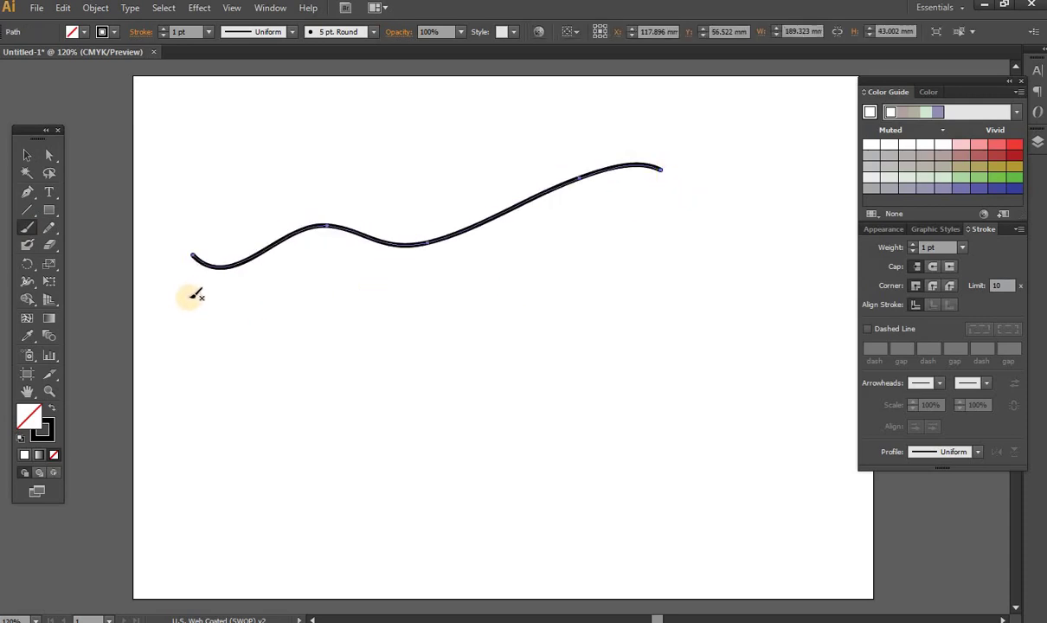
pyautogui.moveTo(193, 301)
pyautogui.mouseDown()
pyautogui.moveTo(561, 264)
pyautogui.moveTo(480, 377)
pyautogui.mouseUp()
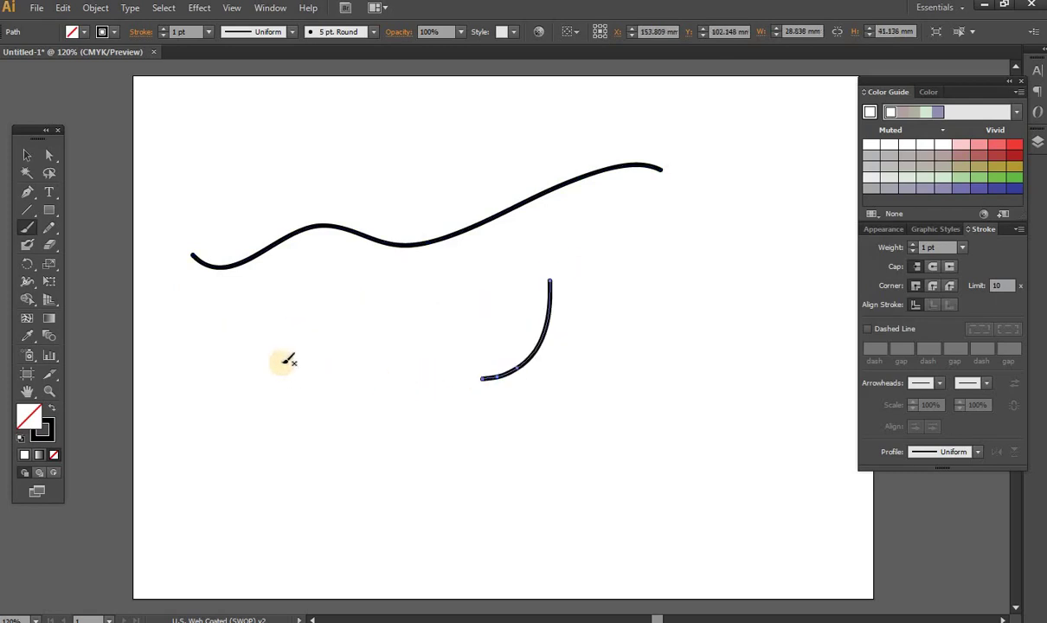
pyautogui.moveTo(183, 311); pyautogui.dragTo(655, 203)
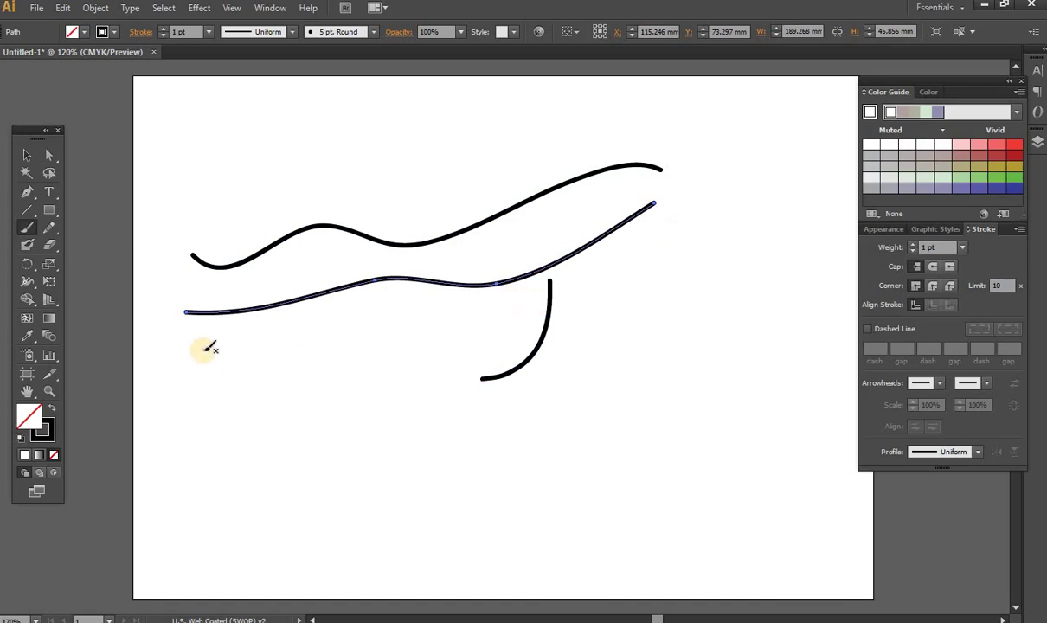
pyautogui.moveTo(201, 349); pyautogui.dragTo(424, 323)
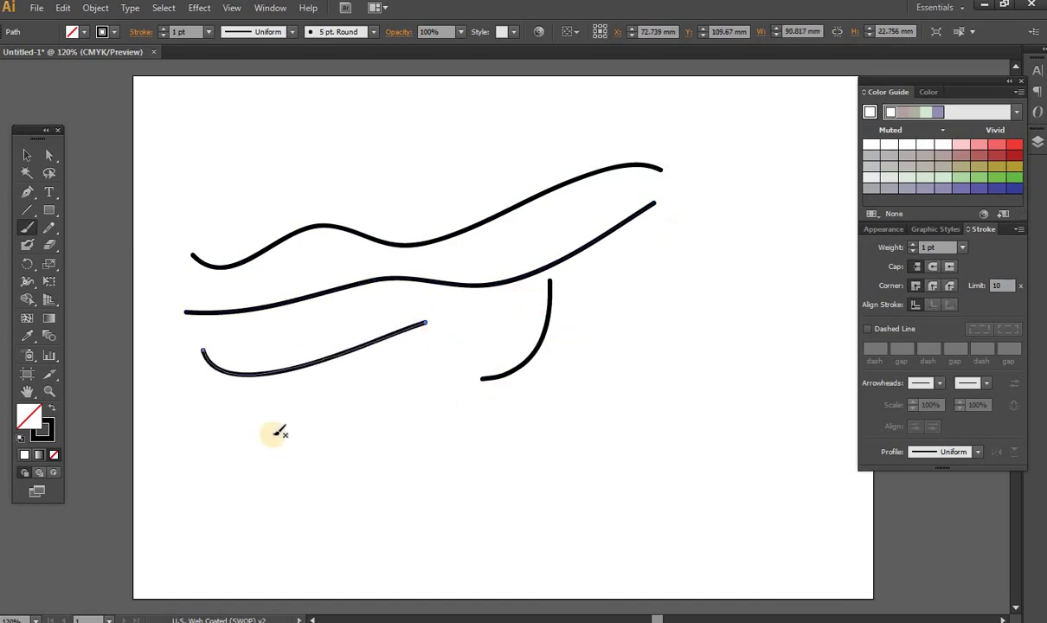
pyautogui.moveTo(271, 433); pyautogui.dragTo(697, 343)
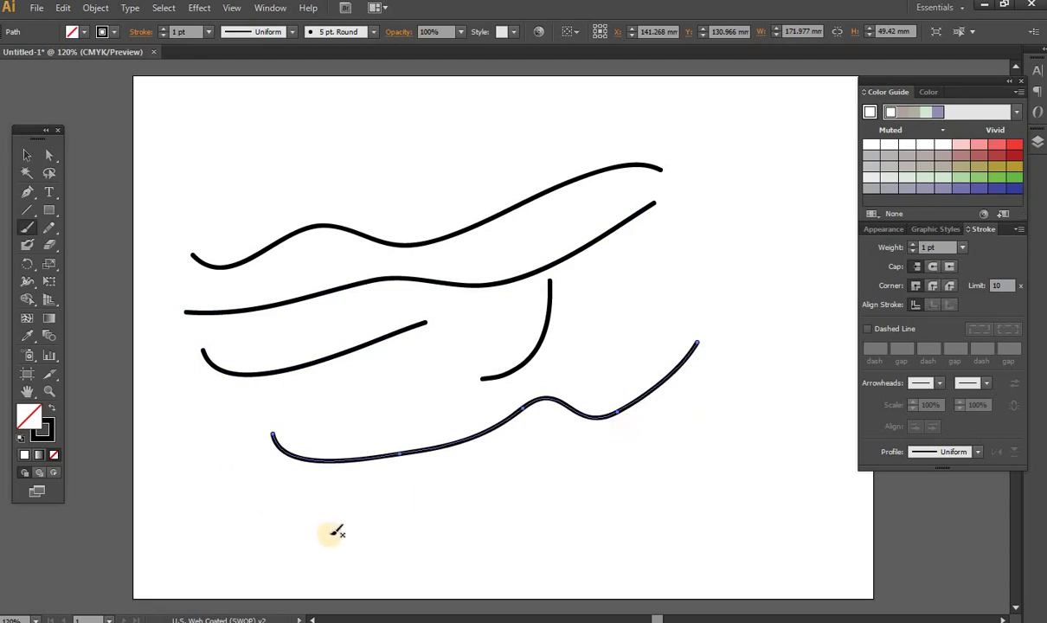
pyautogui.moveTo(330, 535); pyautogui.dragTo(582, 519)
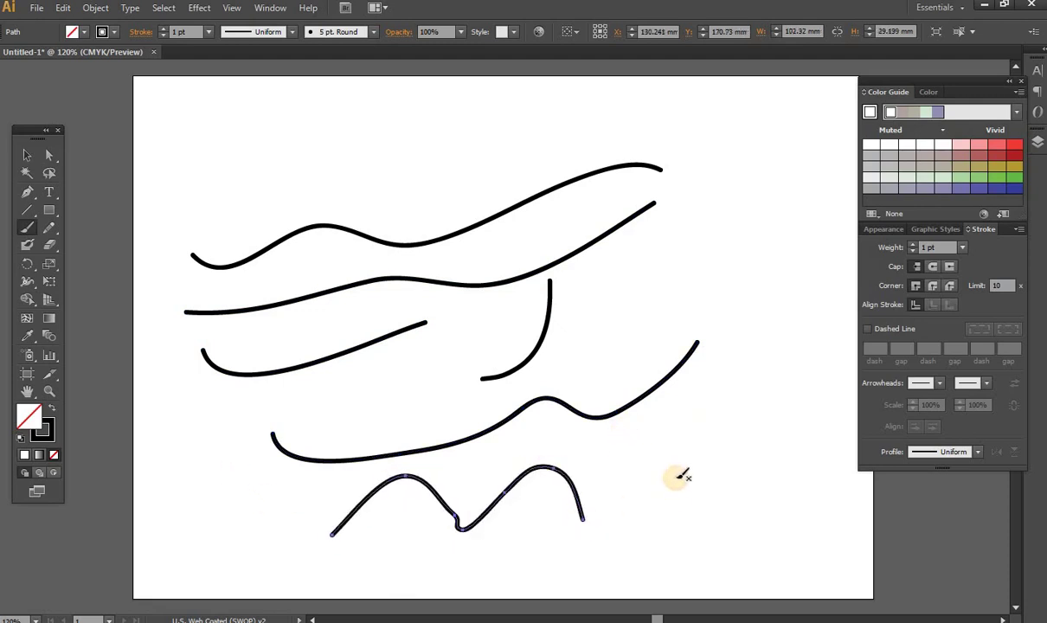
pyautogui.moveTo(674, 301)
pyautogui.mouseDown()
pyautogui.moveTo(733, 275)
pyautogui.moveTo(806, 286)
pyautogui.mouseUp()
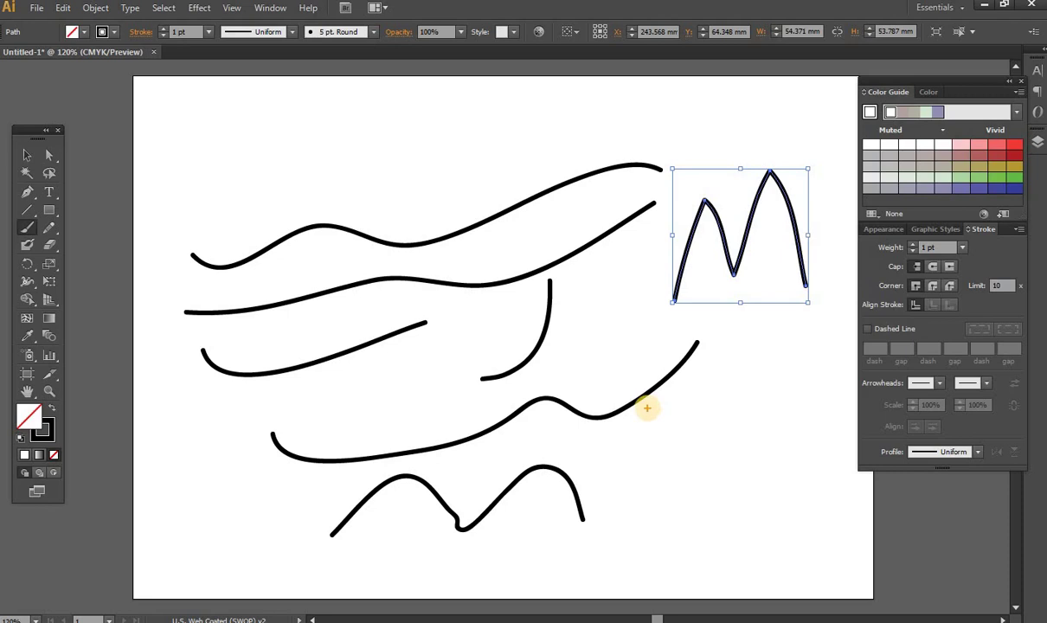
# - Deselect the M-shaped stroke and paint a short curved stroke near the artboard's top left
pyautogui.click(746, 350)
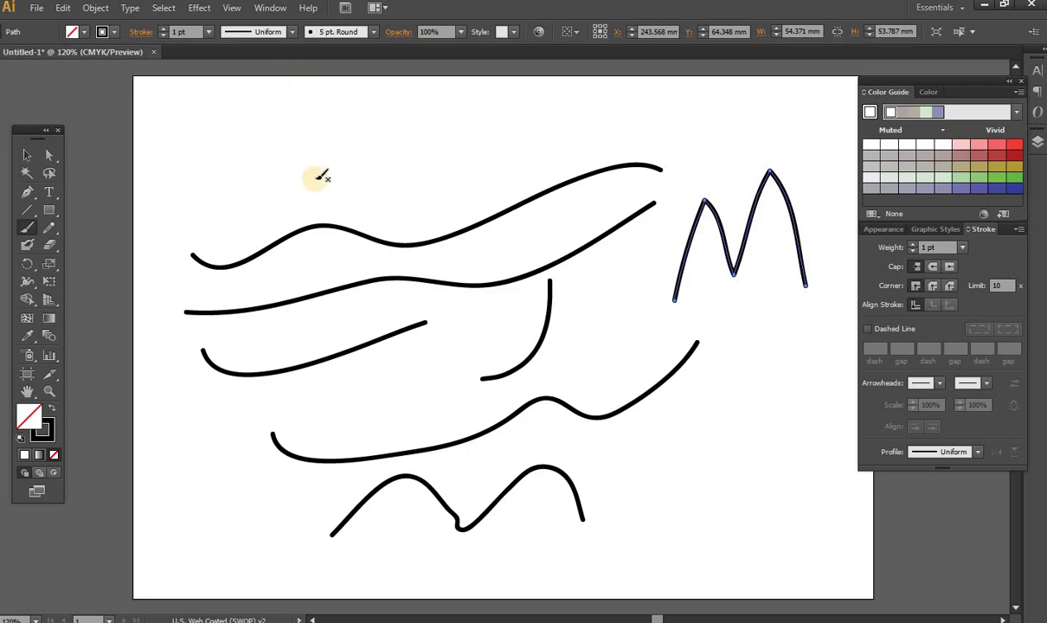
pyautogui.moveTo(215, 155)
pyautogui.mouseDown()
pyautogui.moveTo(370, 133)
pyautogui.moveTo(426, 144)
pyautogui.mouseUp()
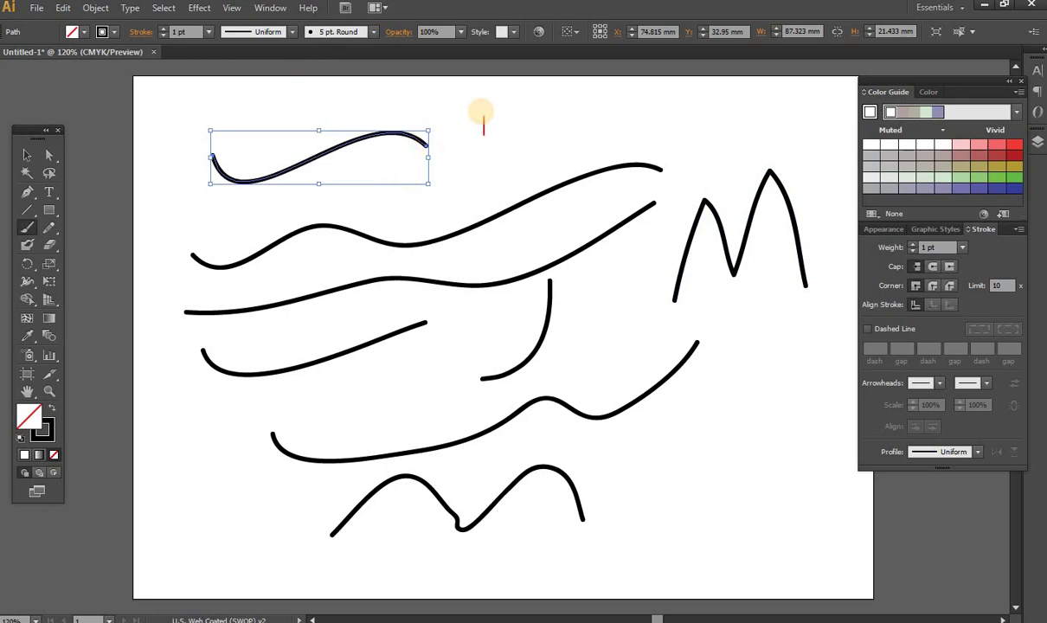
# - Write the red note 'you make the strokes by paintbrush', then select all strokes with Ctrl+A
pyautogui.write('you make ')
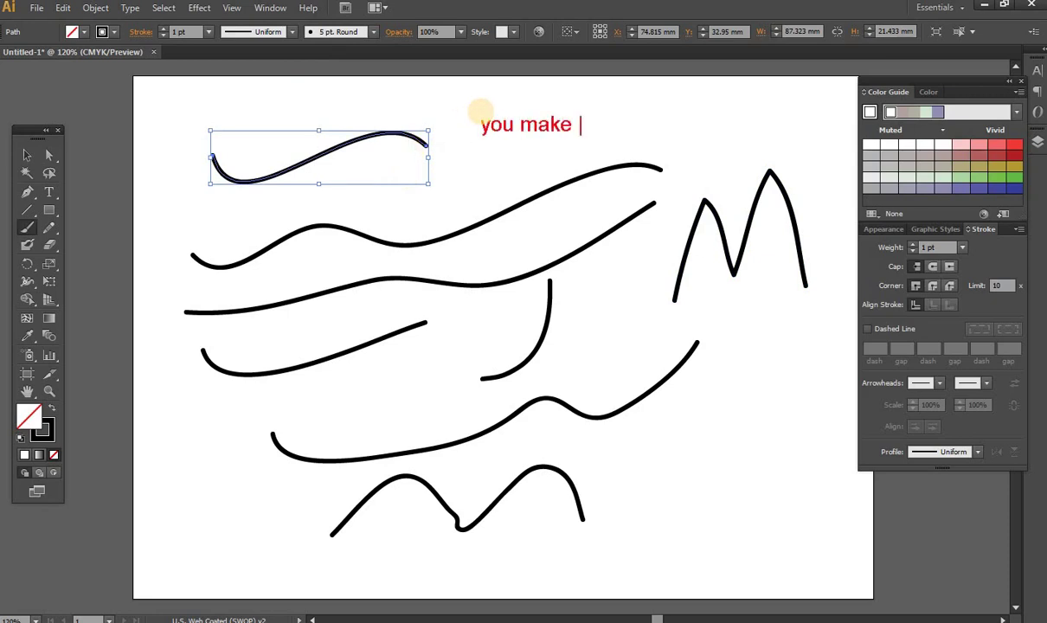
pyautogui.write('teh')
pyautogui.press('BackSpace')
pyautogui.press('BackSpace')
pyautogui.press('BackSpace')
pyautogui.write('h')
pyautogui.write('e strokes')
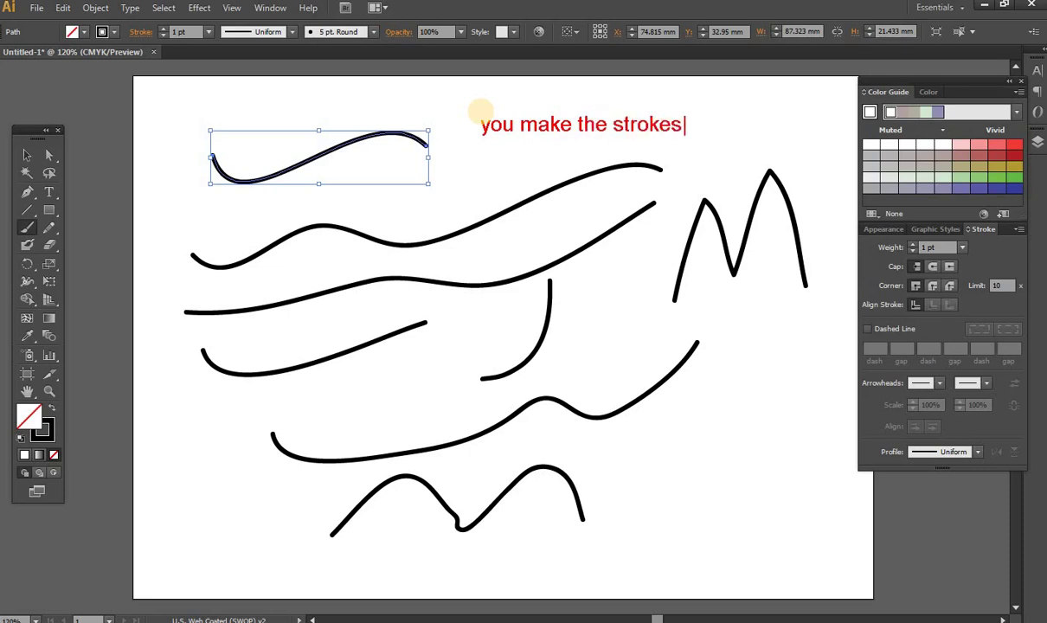
pyautogui.write(' by pa')
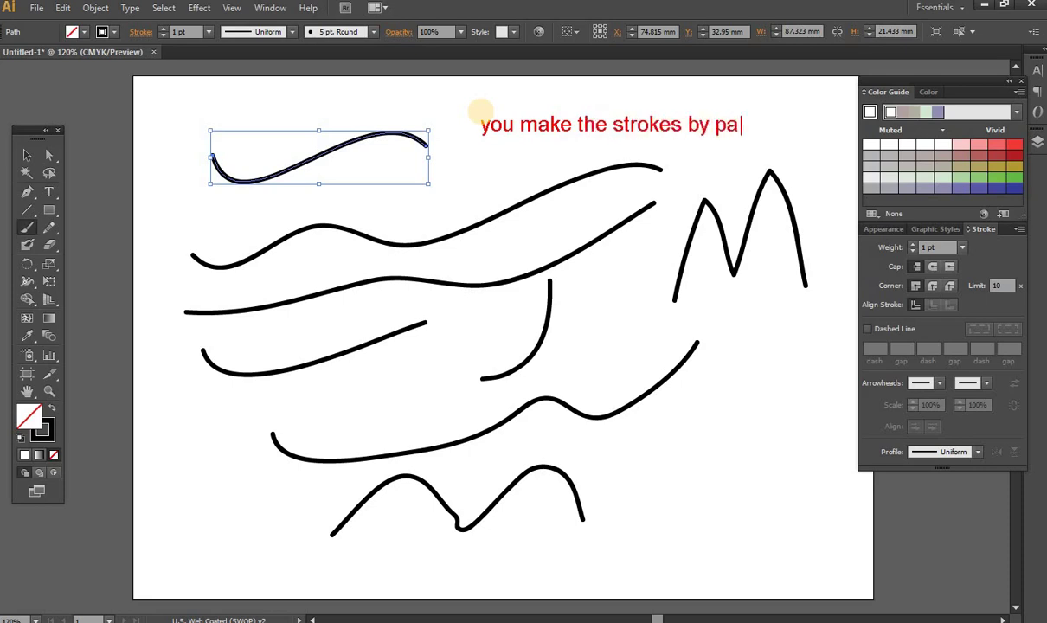
pyautogui.write('intbru')
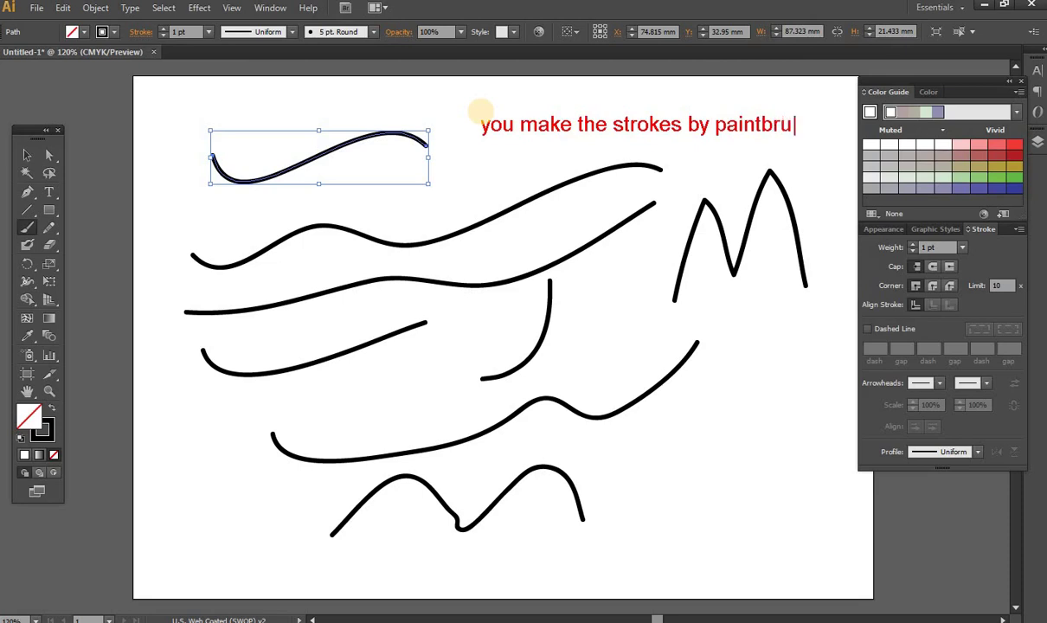
pyautogui.write('sh')
pyautogui.press('Return')
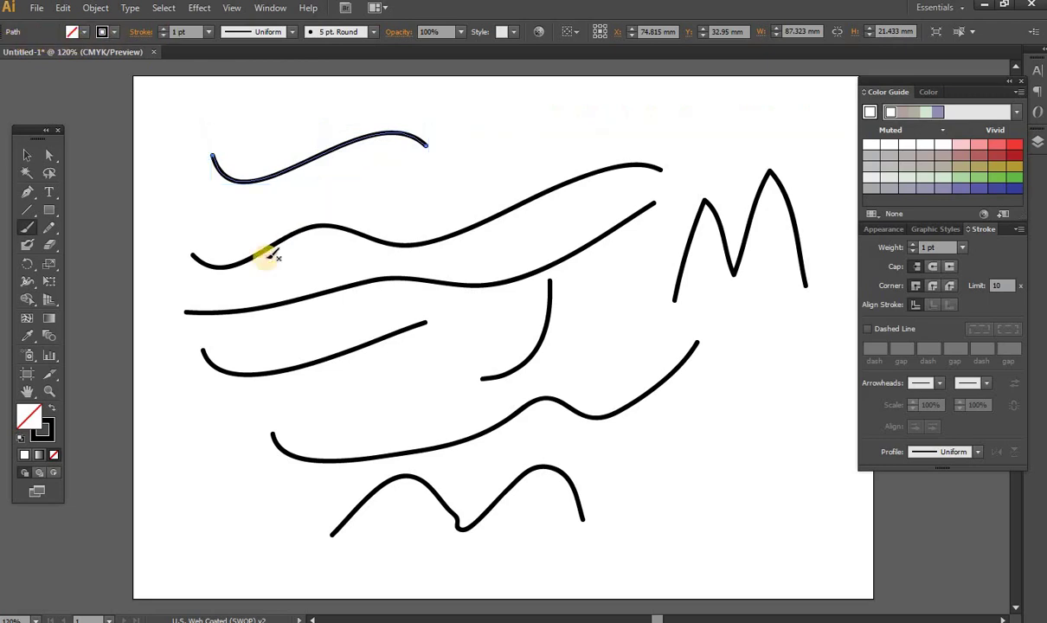
pyautogui.hotkey('ctrl', 'a')
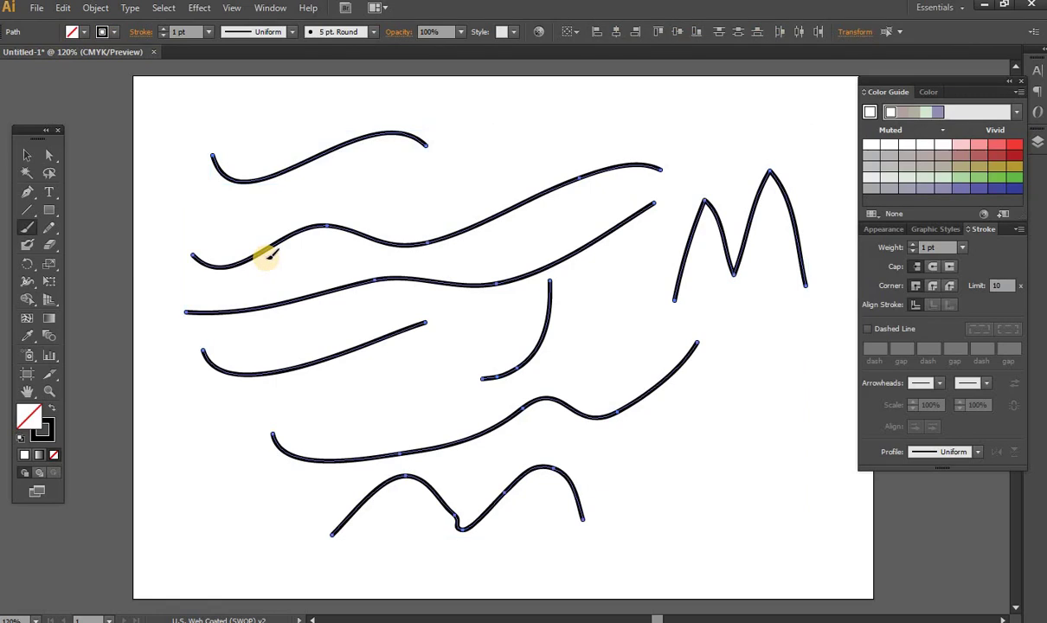
# - Delete all the selected brush strokes, leaving the artboard blank
pyautogui.press('Delete')
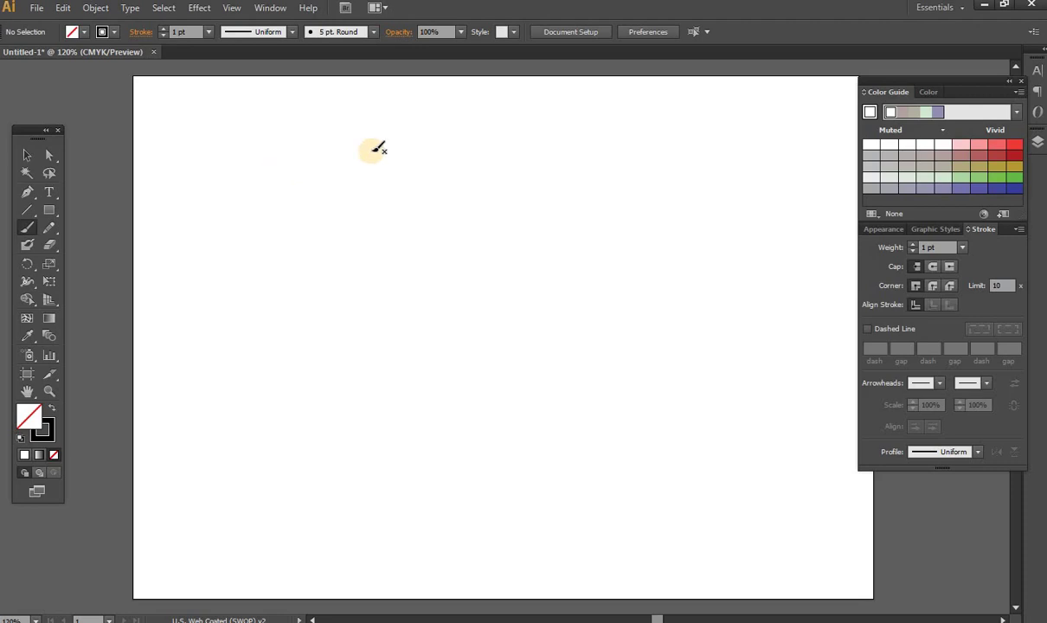
# - Paint a wave-and-arch stroke, a long rising line and a wavy stroke below it
pyautogui.moveTo(190, 214)
pyautogui.mouseDown()
pyautogui.moveTo(339, 153)
pyautogui.moveTo(365, 216)
pyautogui.moveTo(445, 165)
pyautogui.moveTo(528, 177)
pyautogui.moveTo(526, 191)
pyautogui.mouseUp()
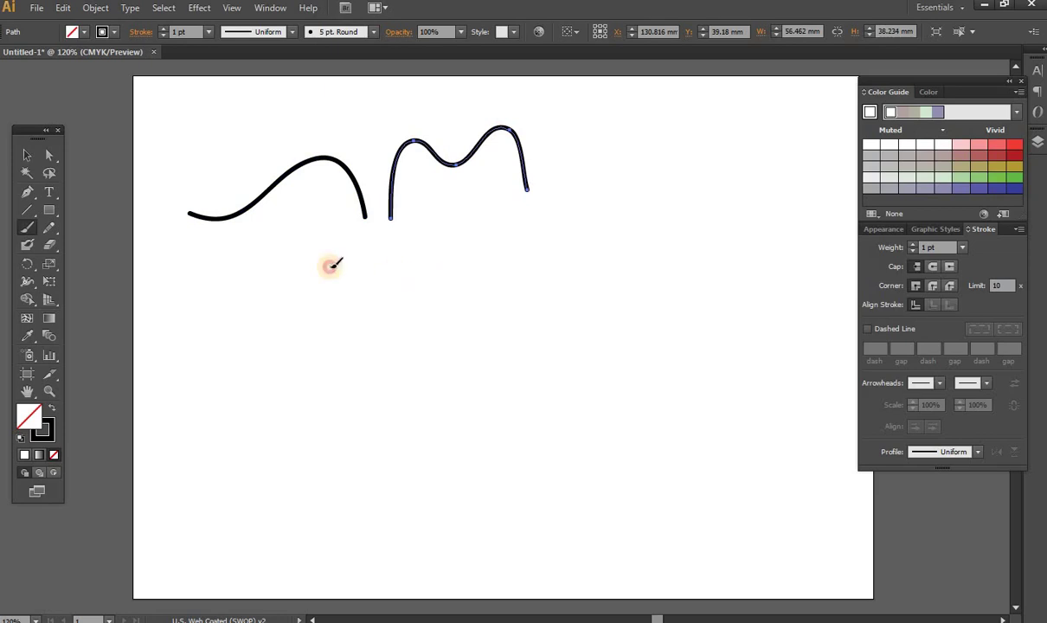
pyautogui.moveTo(230, 270); pyautogui.dragTo(580, 231)
pyautogui.moveTo(257, 313)
pyautogui.mouseDown()
pyautogui.moveTo(491, 285)
pyautogui.moveTo(545, 303)
pyautogui.moveTo(534, 312)
pyautogui.mouseUp()
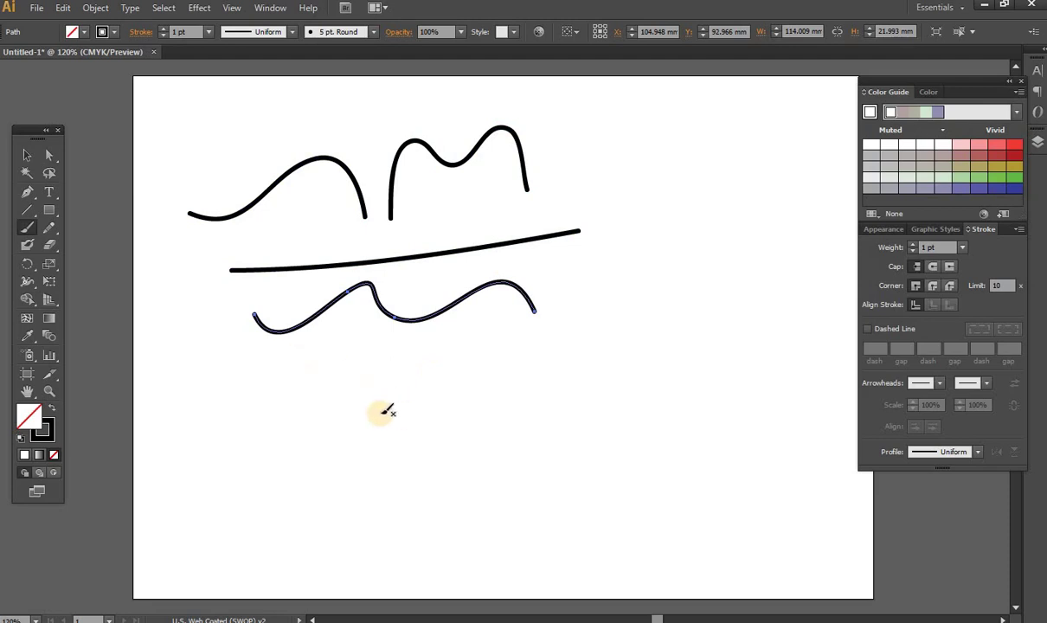
pyautogui.press('v')
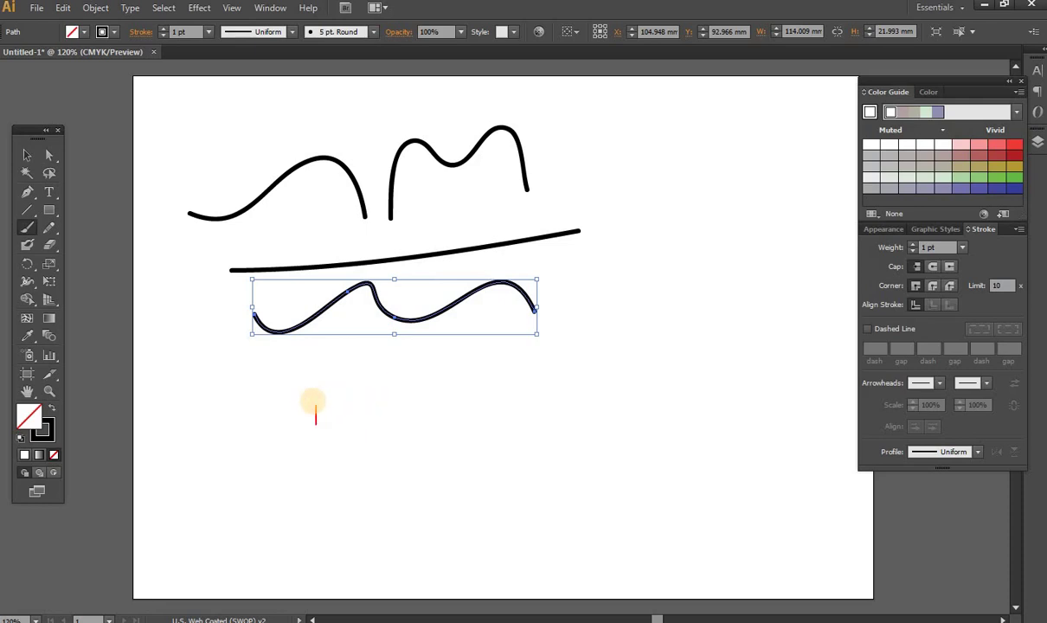
# - Type red note lines 'you make smooth strokes by paintbrush' and 'and you change its smoothness also'
pyautogui.write('you make ')
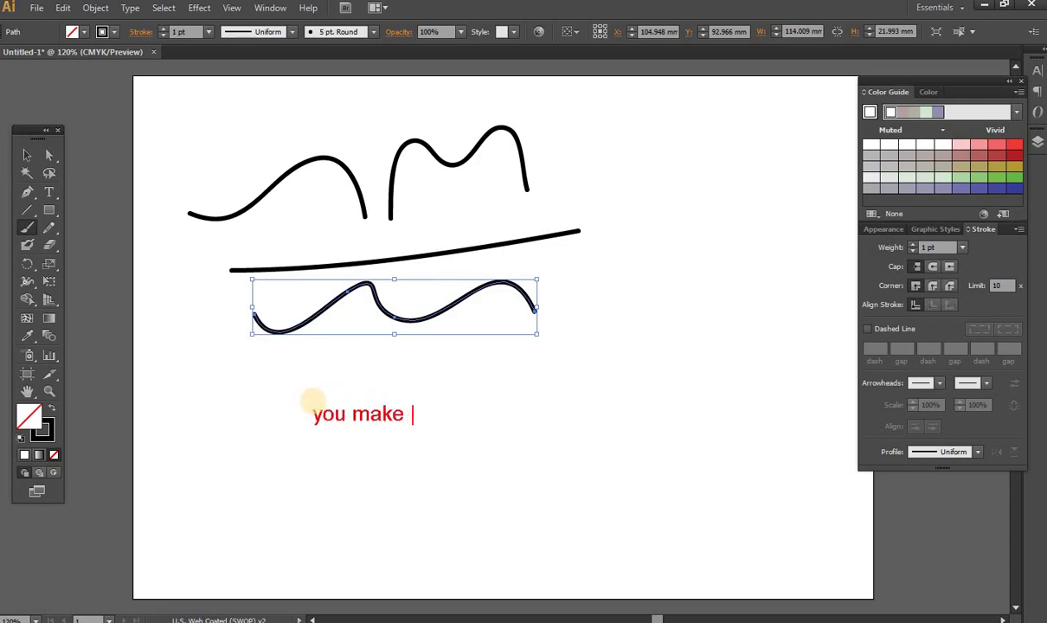
pyautogui.write('smoo')
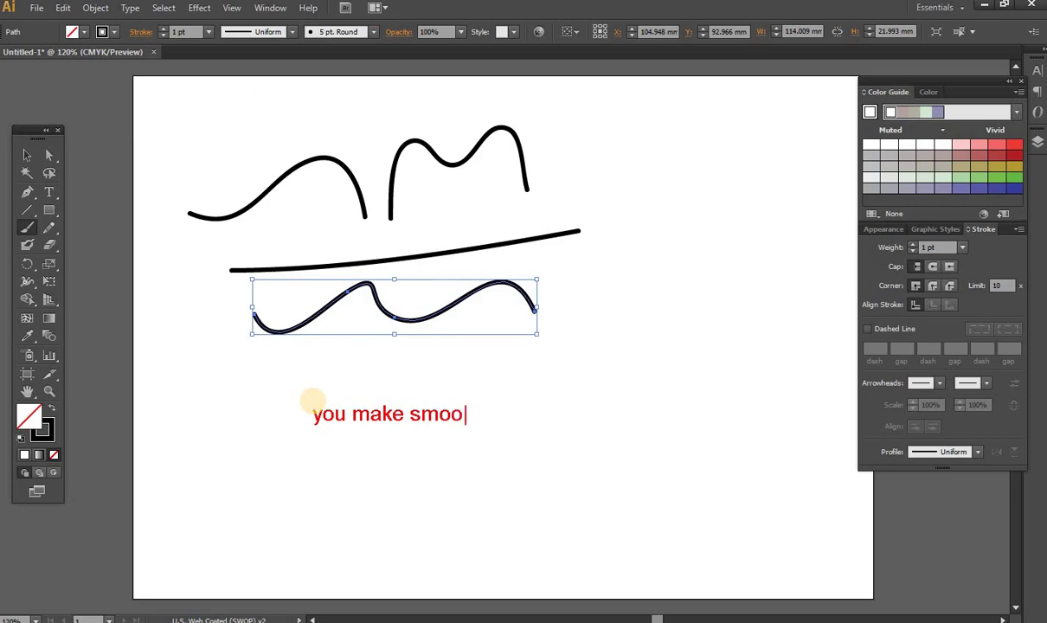
pyautogui.write('th strok')
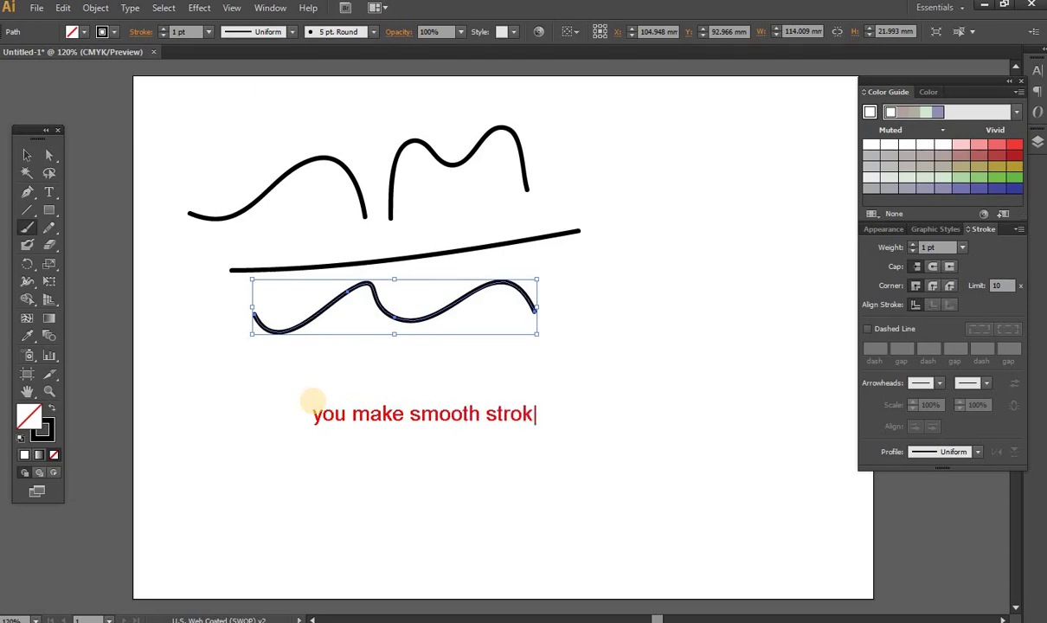
pyautogui.write('es')
pyautogui.write(' by p')
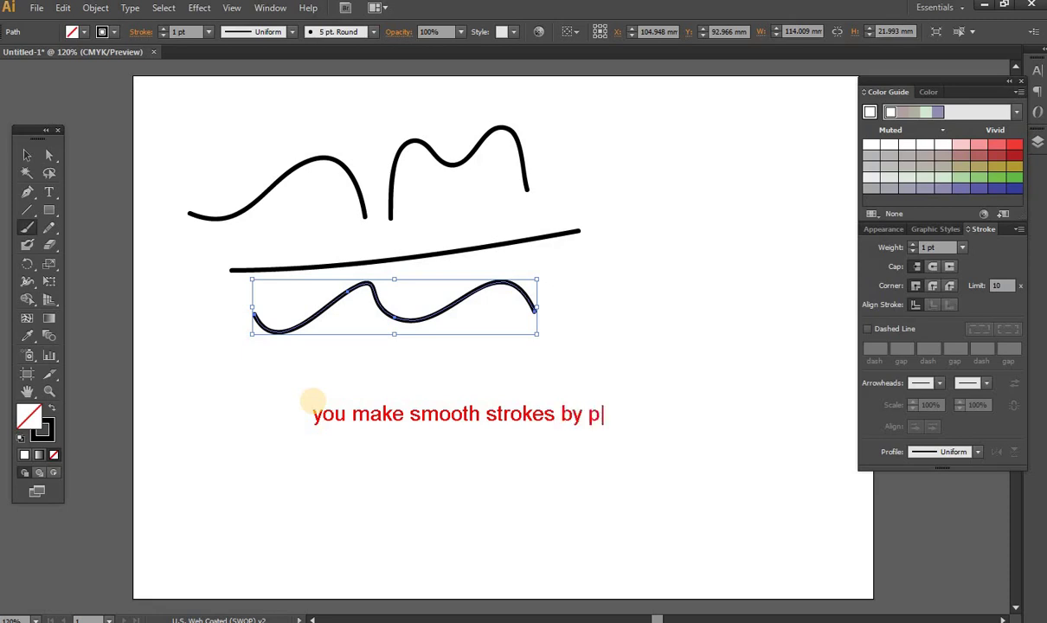
pyautogui.write('aintbrush')
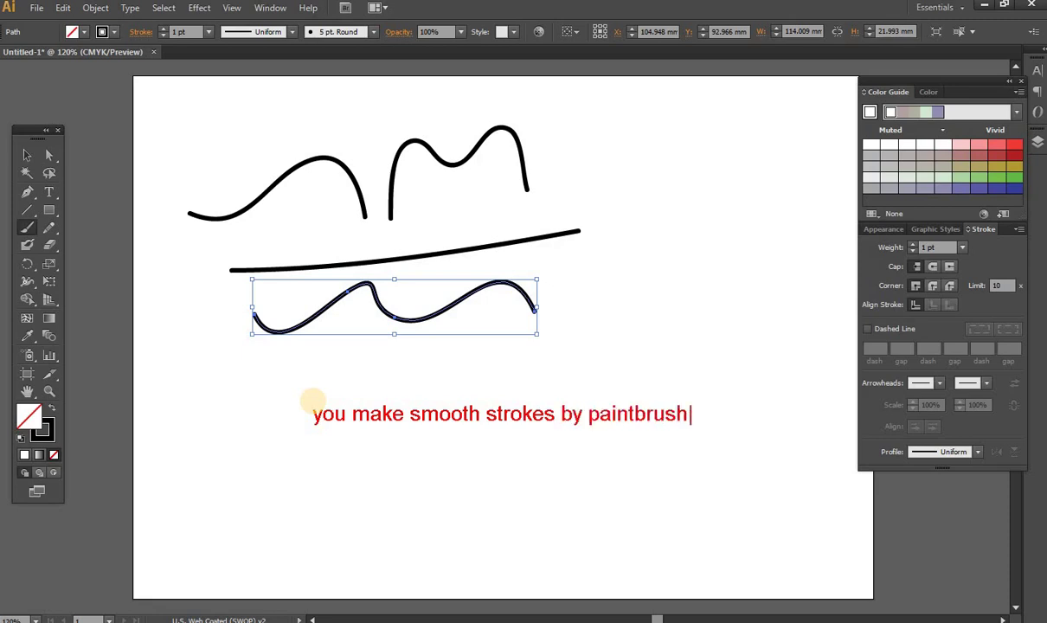
pyautogui.press('Return')
pyautogui.write('yo')
pyautogui.press('BackSpace')
pyautogui.press('BackSpace')
pyautogui.write('and you ')
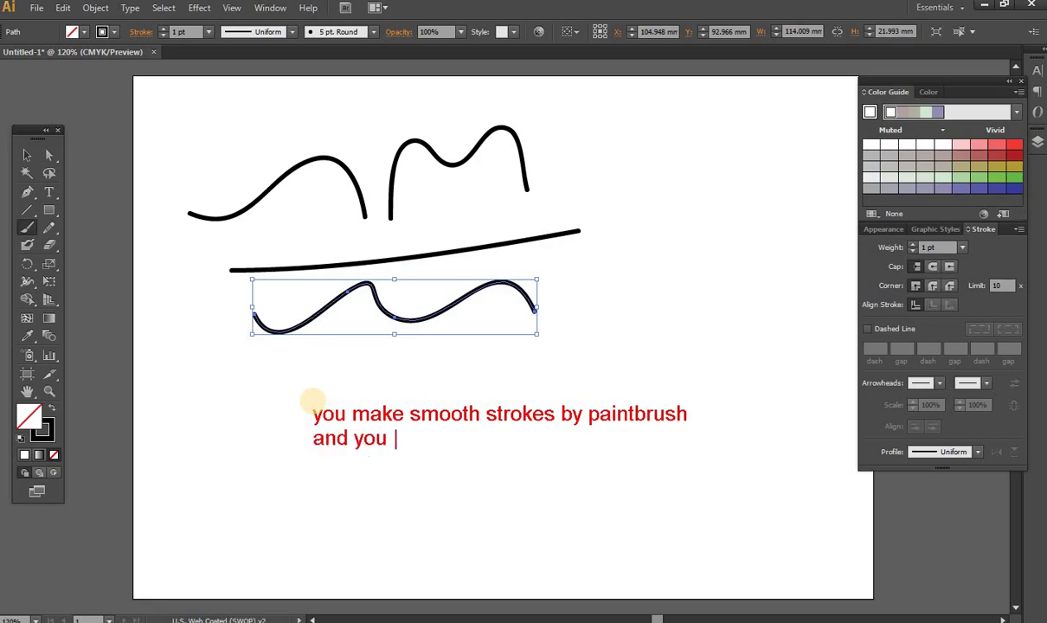
pyautogui.write('change ')
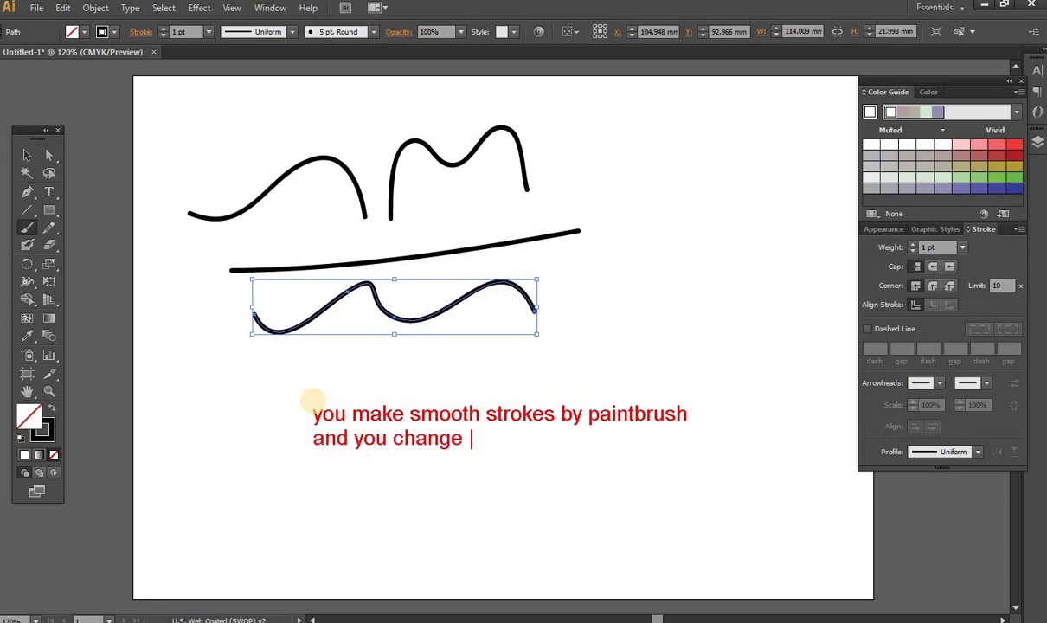
pyautogui.write('its sm')
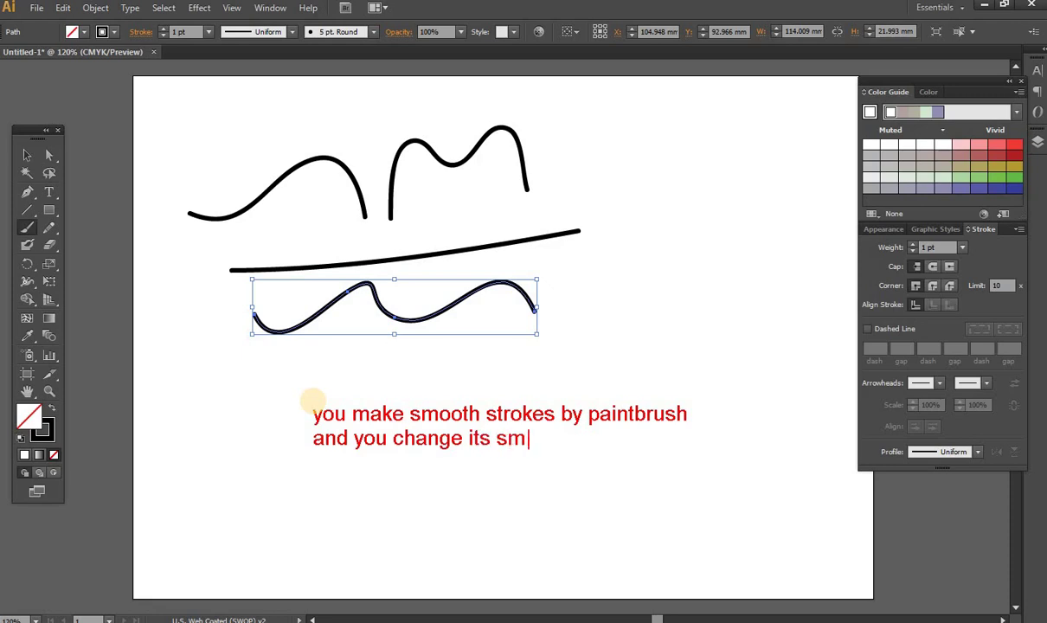
pyautogui.write('oothness')
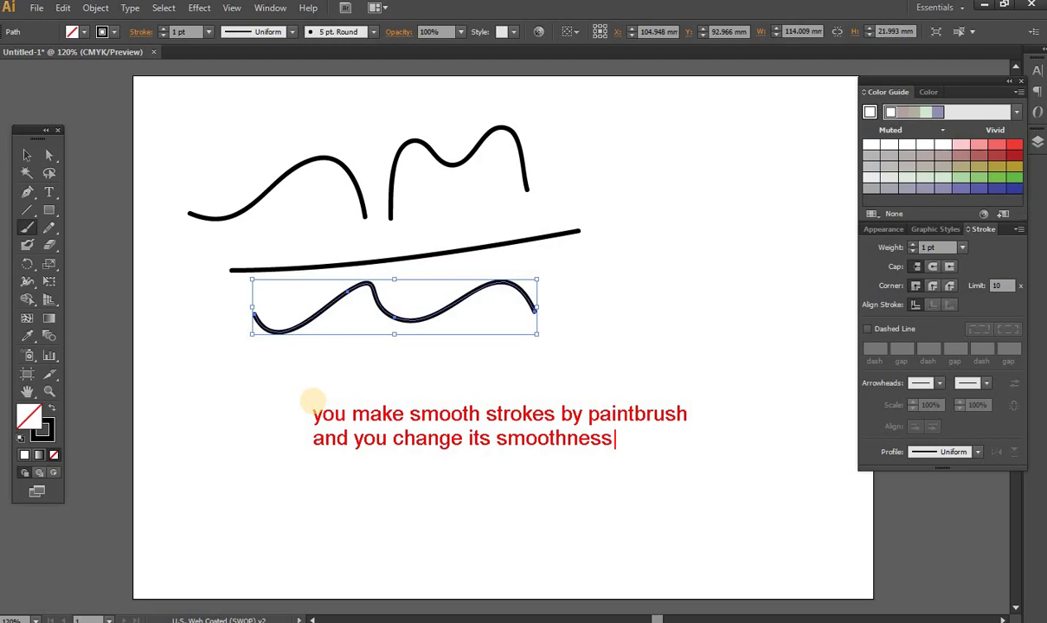
pyautogui.write(' also')
# - Add a third line about changing its fidelity by double-clicking the paintbrush tool
pyautogui.press('Return')
pyautogui.write('change i')
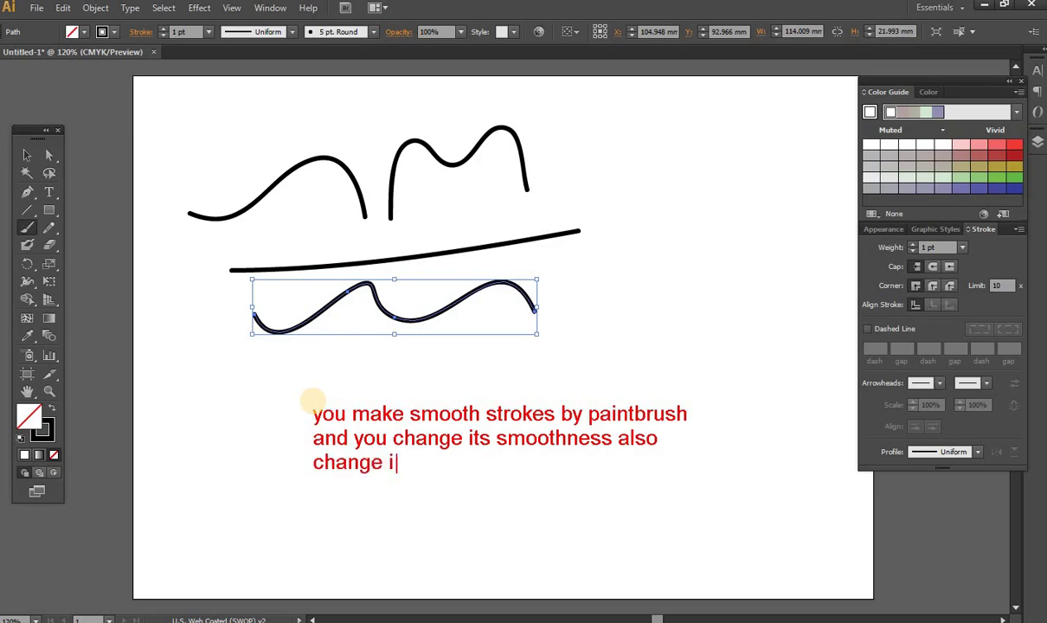
pyautogui.write('ts')
pyautogui.press('BackSpace')
pyautogui.press('BackSpace')
pyautogui.write('t')
pyautogui.write('s fa')
pyautogui.write('dility by ')
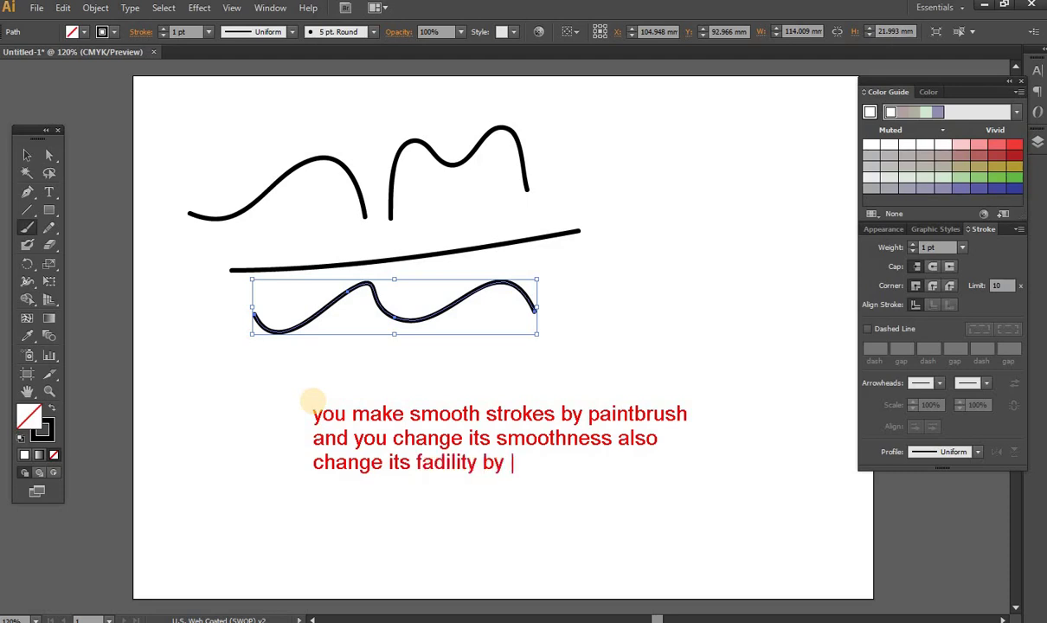
pyautogui.write('double ')
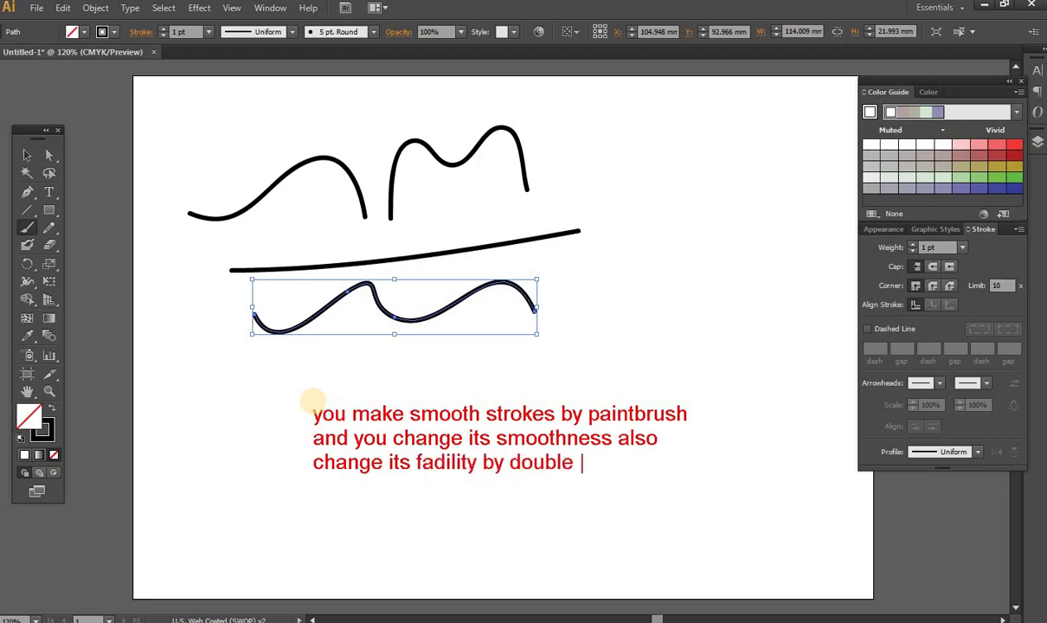
pyautogui.write('click on ')
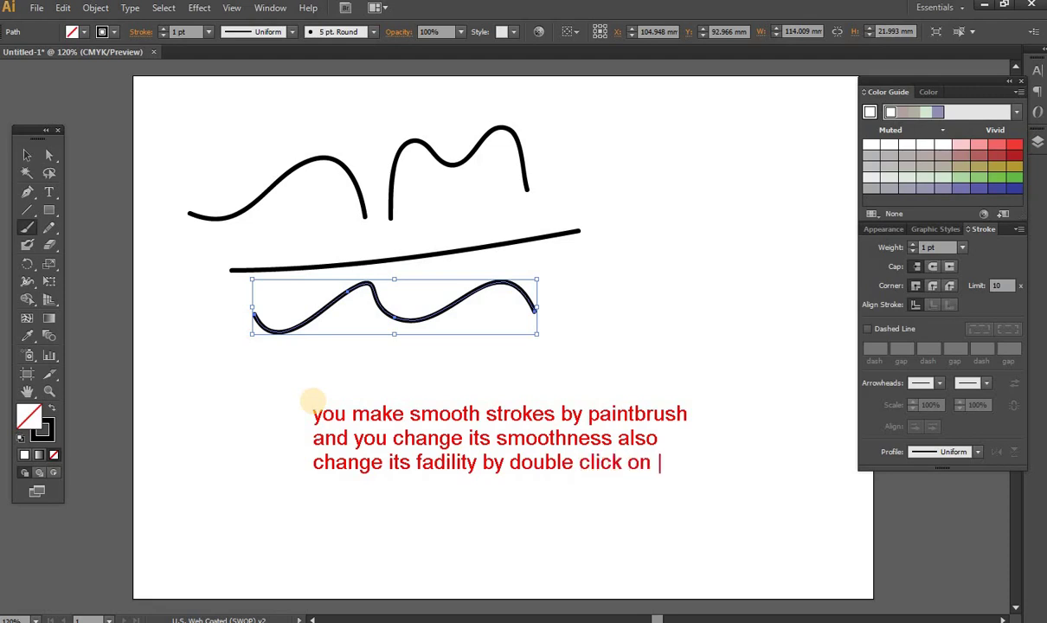
pyautogui.write('pab')
pyautogui.press('BackSpace')
pyautogui.write('i')
pyautogui.write('ntbrush ')
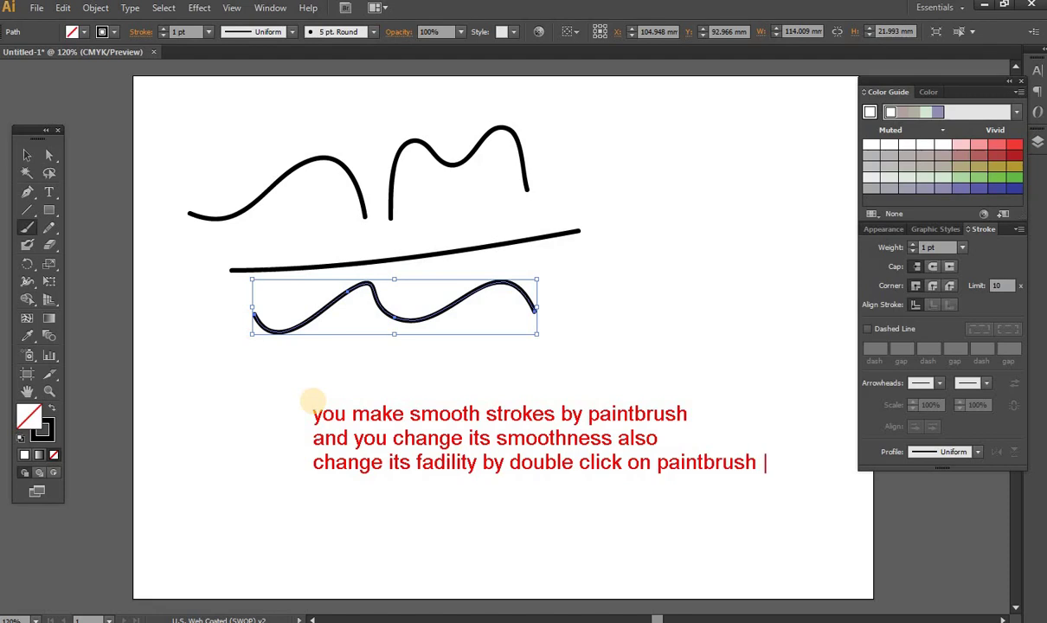
pyautogui.write('tool')
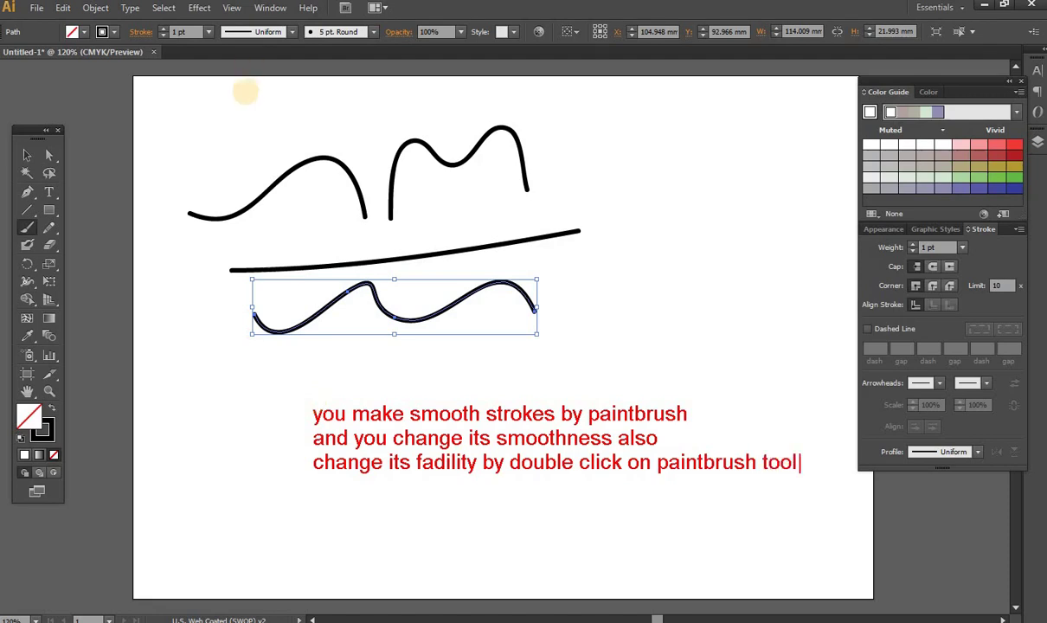
# - Draw a red callout from the Paintbrush and type 'double click on the tool to open its menue window / and change it options for'
pyautogui.click(357, 374)
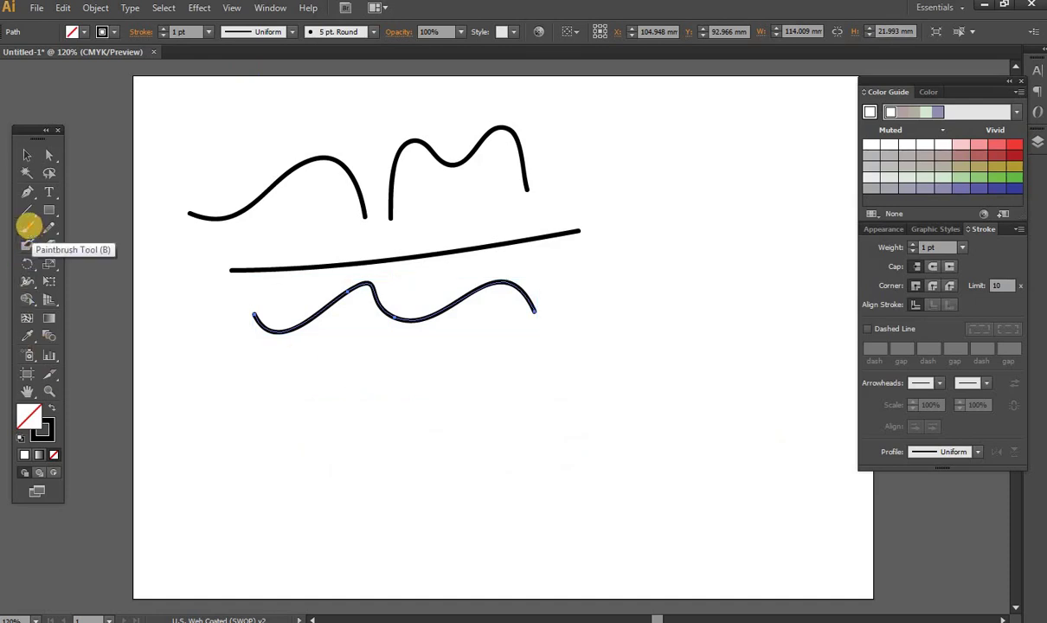
pyautogui.moveTo(39, 214)
pyautogui.mouseDown()
pyautogui.moveTo(17, 239)
pyautogui.moveTo(46, 217)
pyautogui.moveTo(169, 239)
pyautogui.moveTo(246, 374)
pyautogui.moveTo(294, 386)
pyautogui.moveTo(312, 372)
pyautogui.mouseUp()
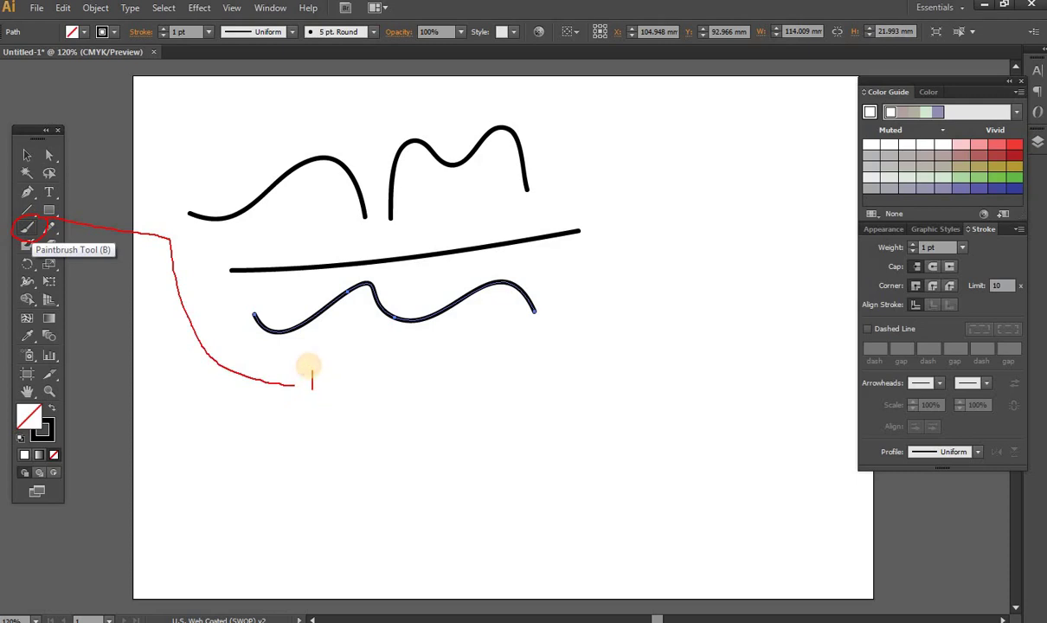
pyautogui.write('double cl')
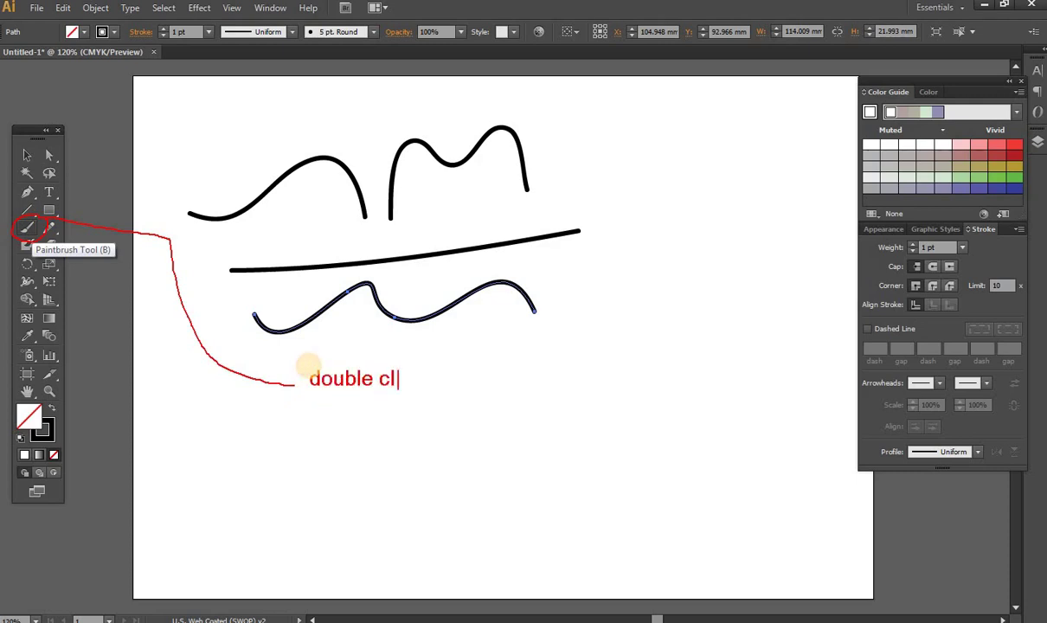
pyautogui.write('ick ')
pyautogui.write('on ')
pyautogui.write('the t')
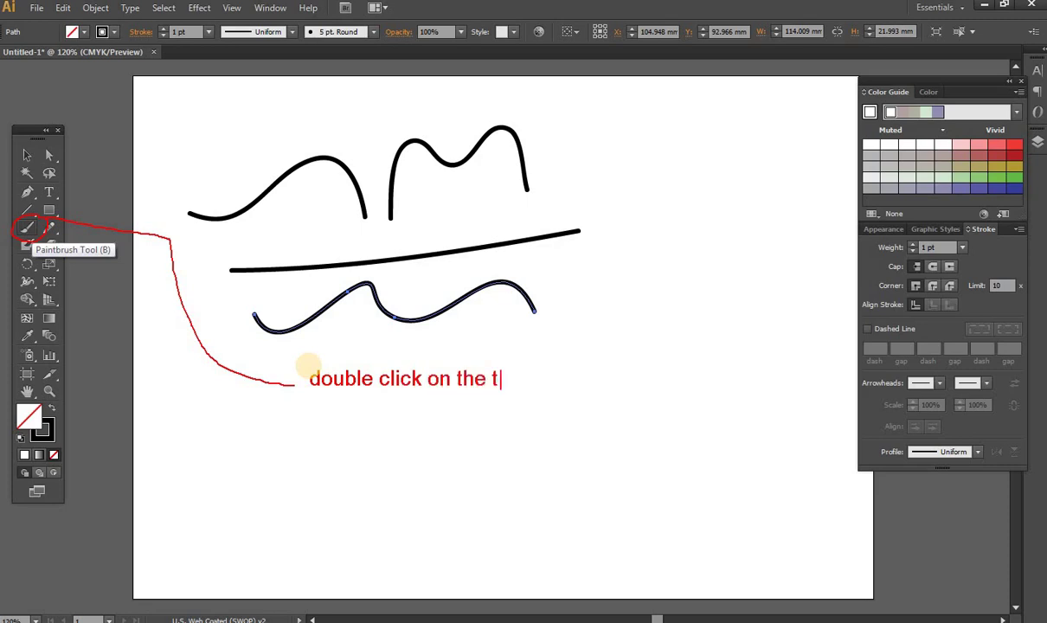
pyautogui.write('ool to op')
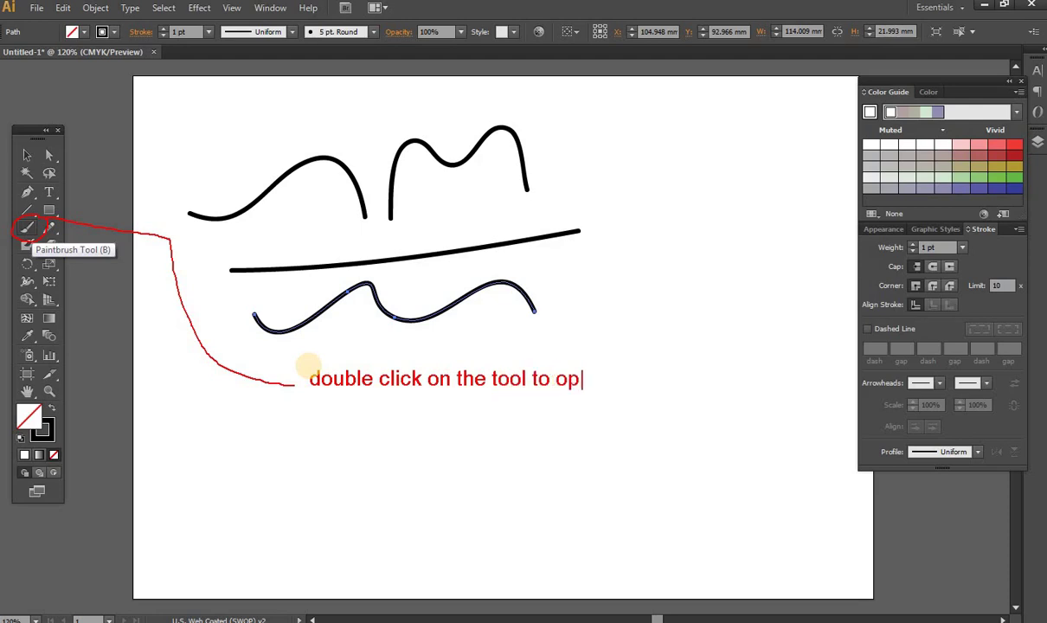
pyautogui.write('en its')
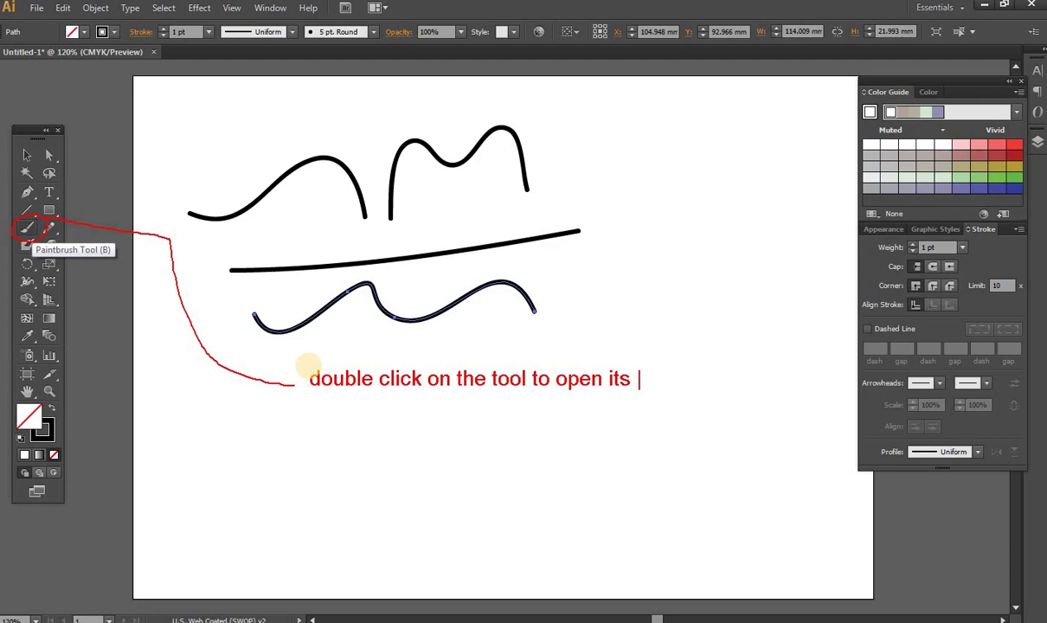
pyautogui.write('menue')
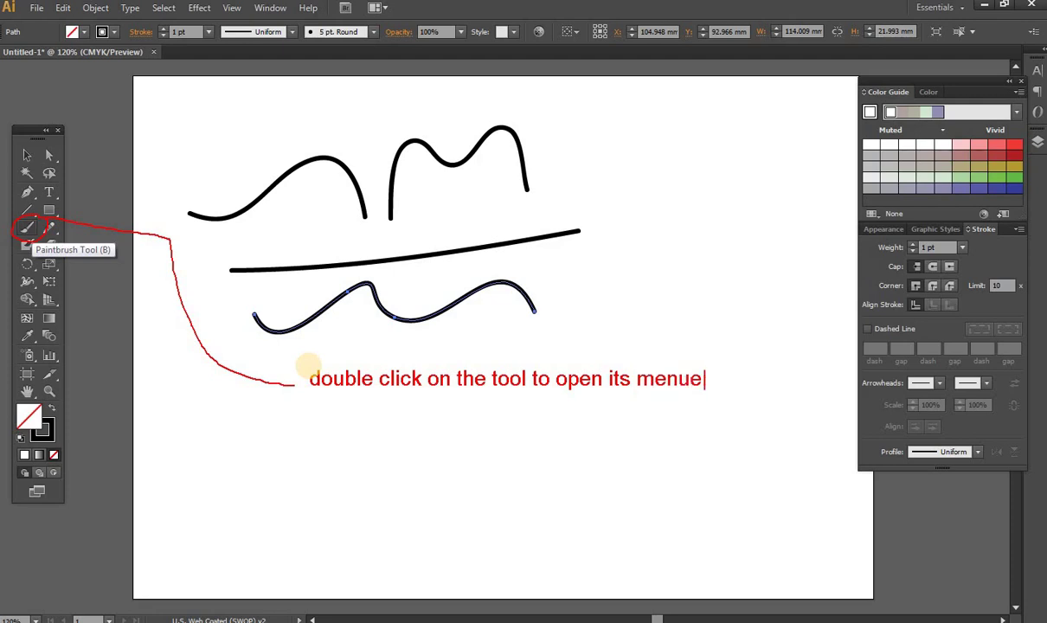
pyautogui.write(' window')
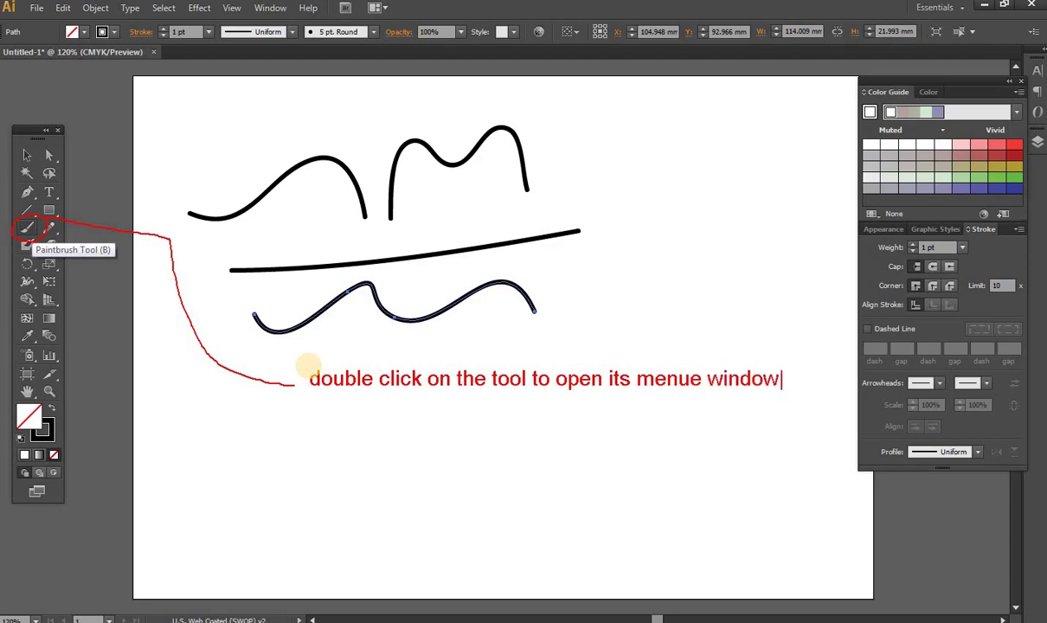
pyautogui.press('Return')
pyautogui.write('and chang')
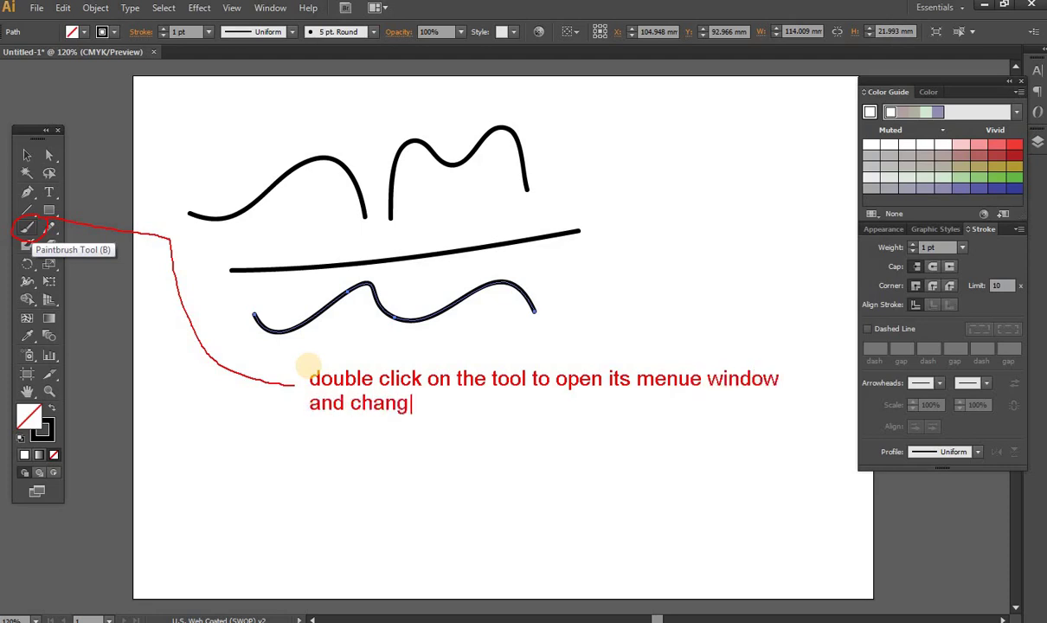
pyautogui.write('e it o')
pyautogui.write('ption')
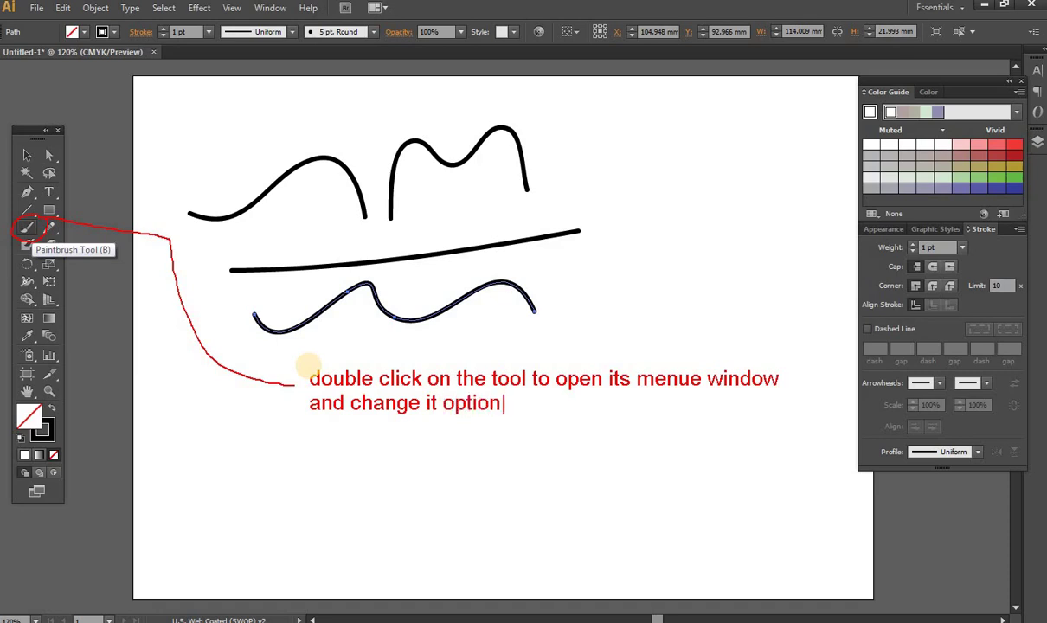
pyautogui.write('s ')
pyautogui.write('for')
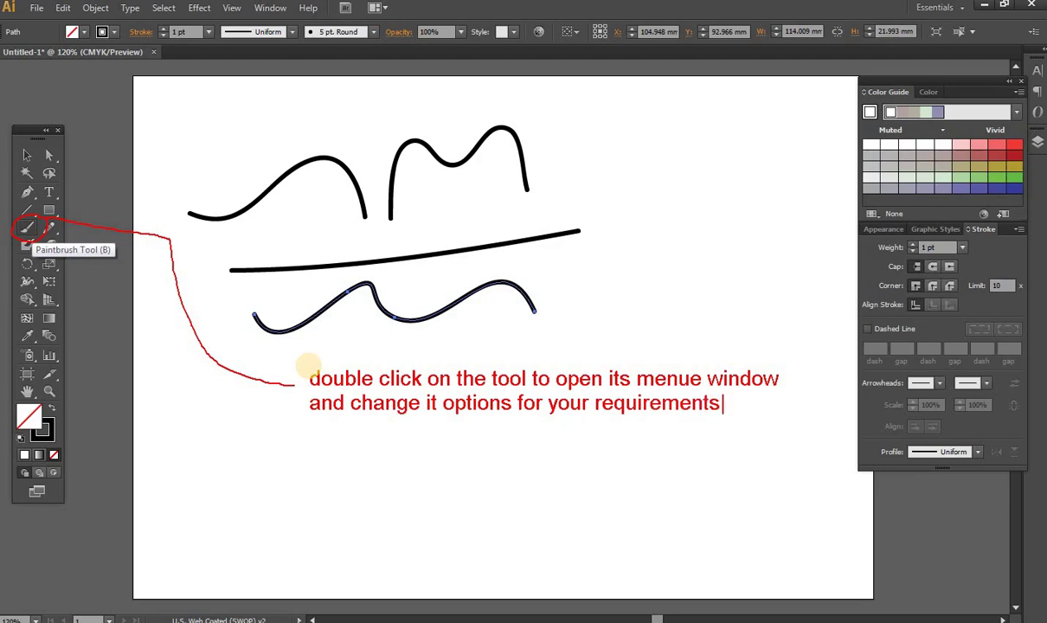
# - Select and delete all four strokes, then open the Paintbrush Tool Options window
pyautogui.click(29, 227)
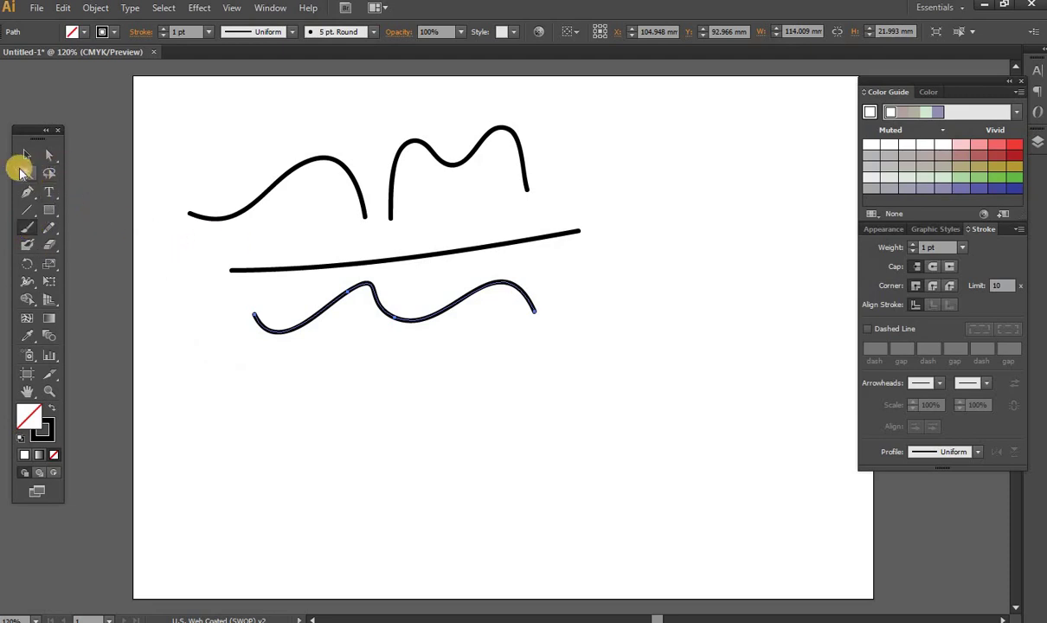
pyautogui.click(24, 157)
pyautogui.click(222, 255)
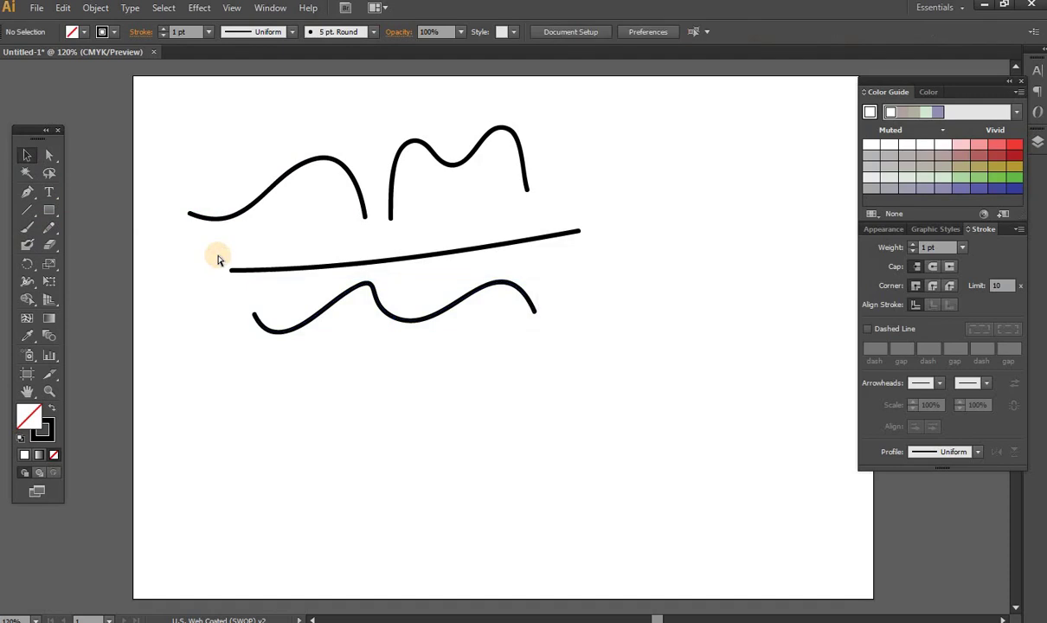
pyautogui.hotkey('ctrl', 'a')
pyautogui.press('Delete')
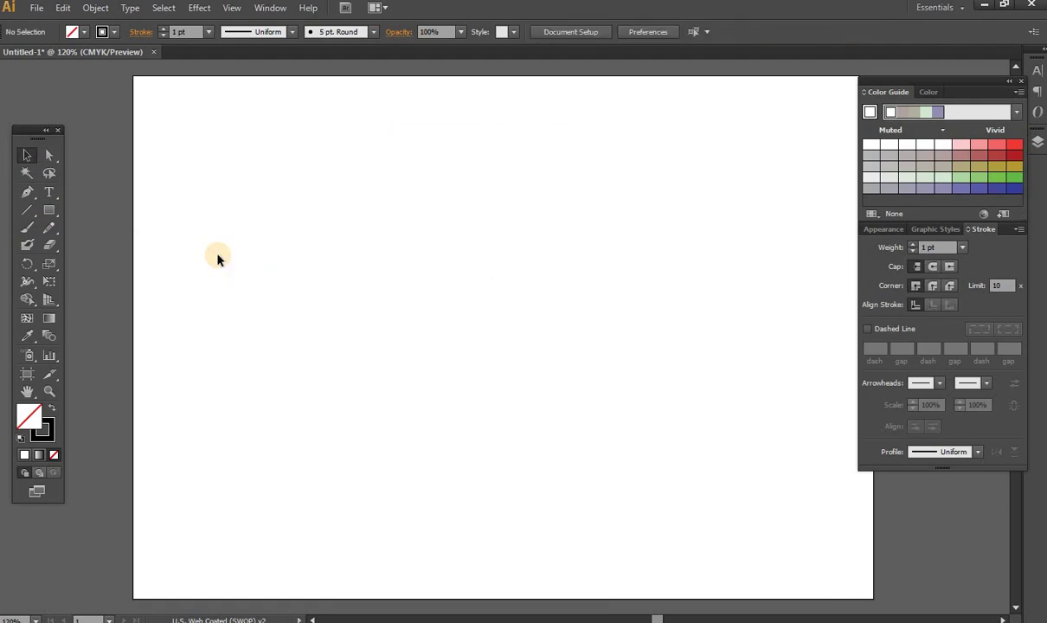
pyautogui.doubleClick(25, 228)
# - Move the Paintbrush Tool Options aside and circle Smoothness 53% in red with a leader line
pyautogui.moveTo(498, 179); pyautogui.dragTo(725, 166)
pyautogui.moveTo(600, 172); pyautogui.dragTo(703, 97)
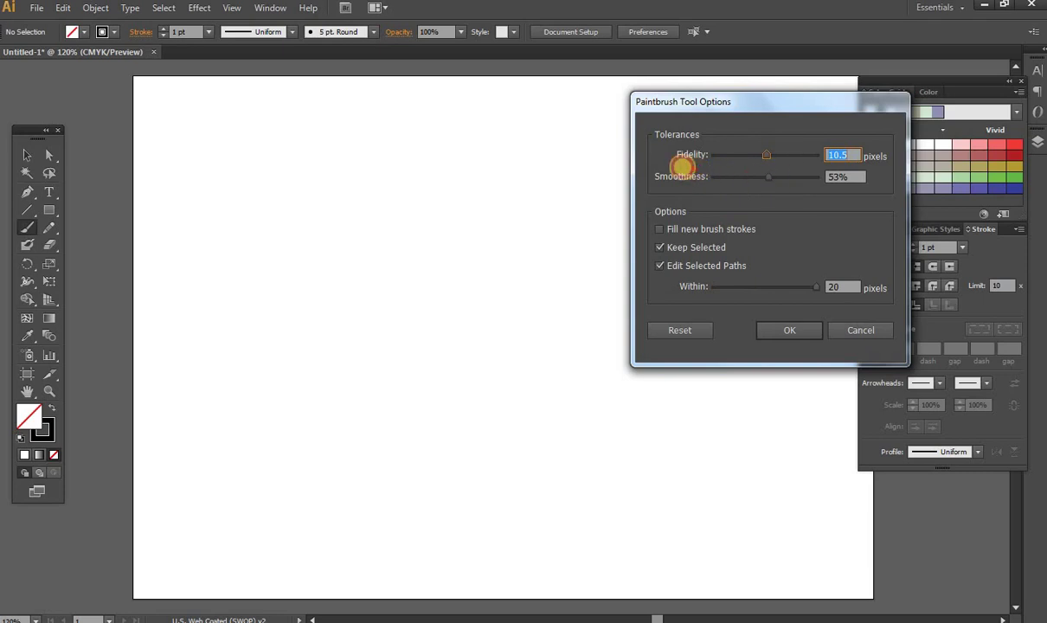
pyautogui.moveTo(682, 166); pyautogui.dragTo(871, 177)
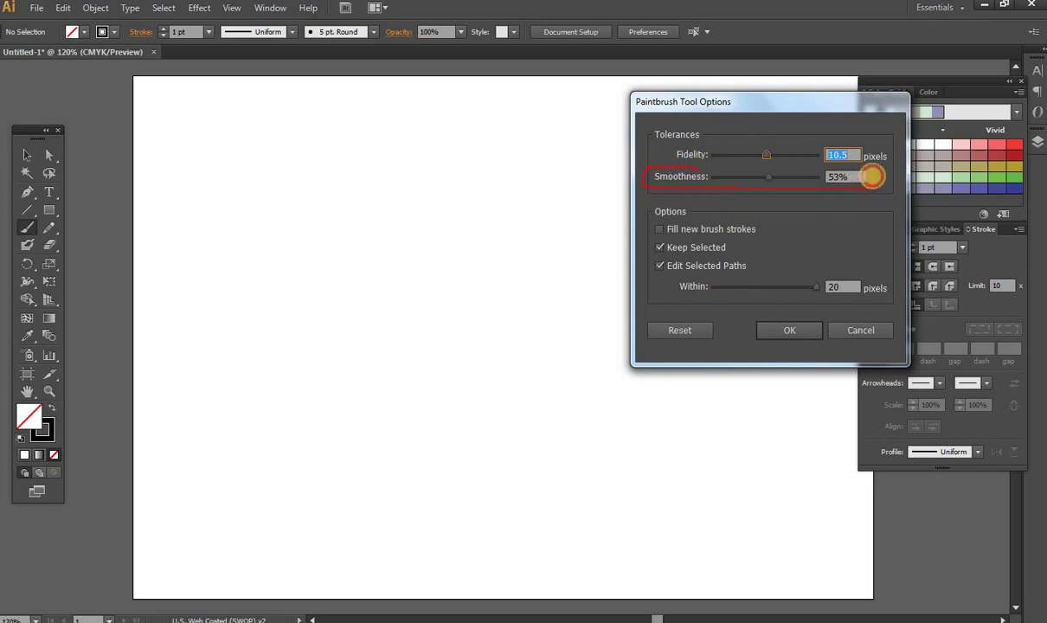
pyautogui.moveTo(871, 177); pyautogui.dragTo(649, 173)
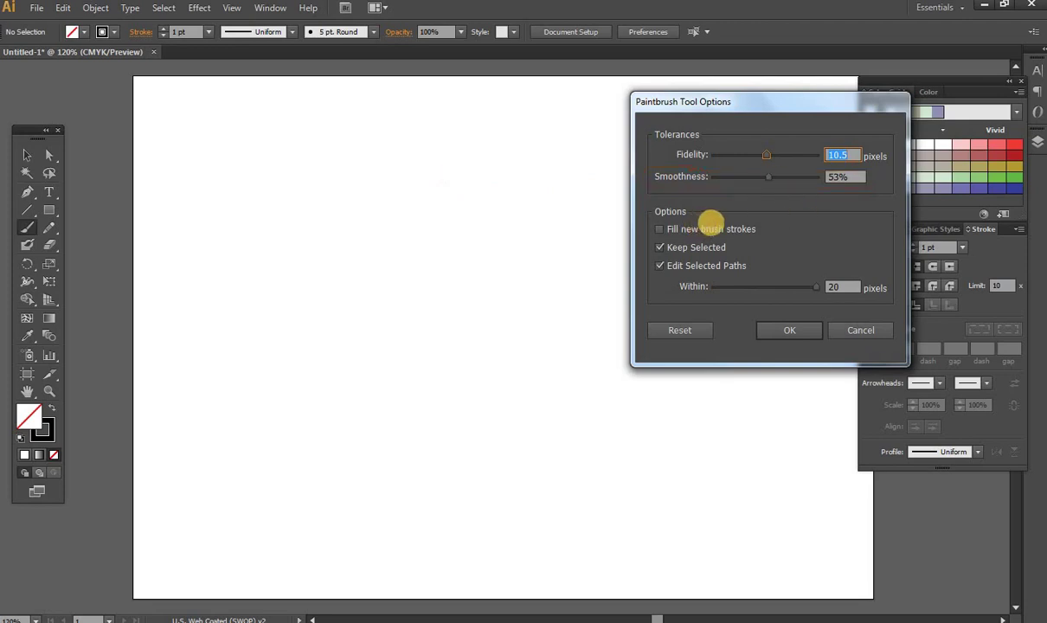
pyautogui.moveTo(767, 168)
pyautogui.mouseDown()
pyautogui.moveTo(652, 161)
pyautogui.moveTo(654, 190)
pyautogui.moveTo(517, 208)
pyautogui.mouseUp()
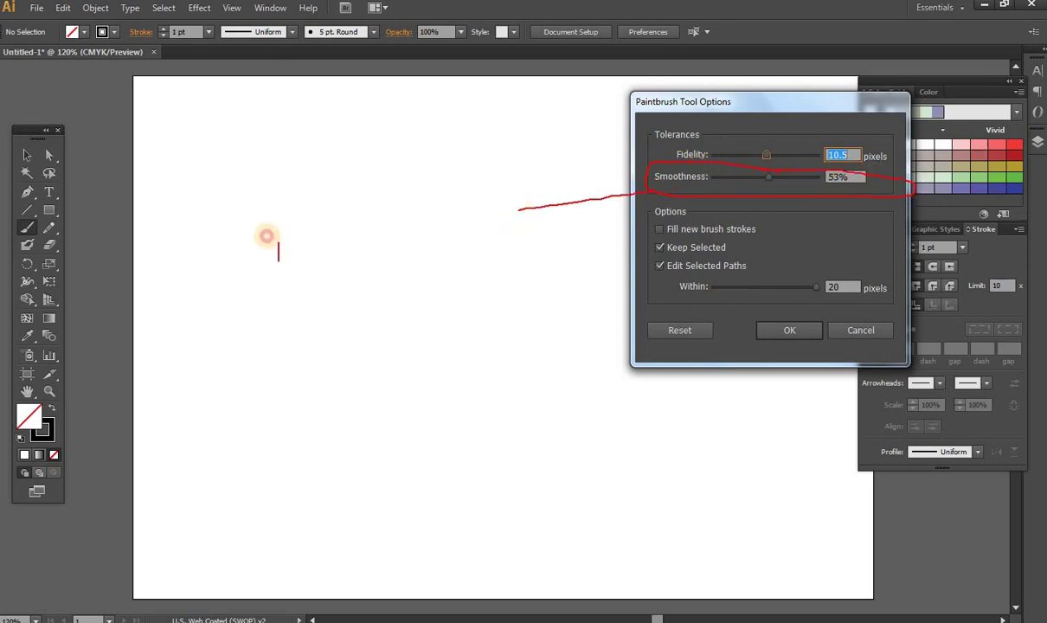
pyautogui.write('when you ')
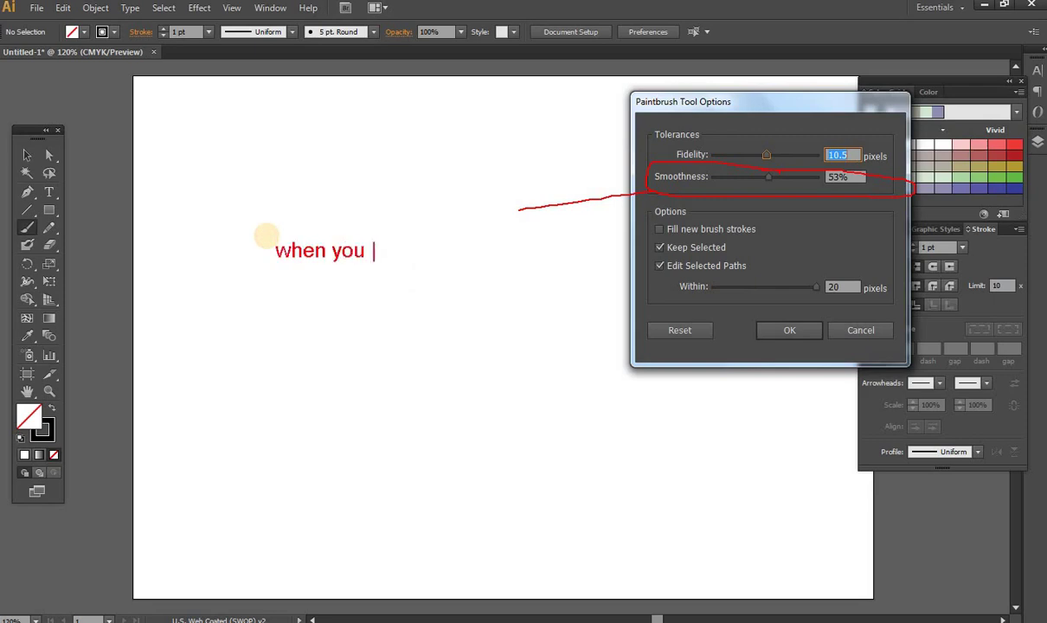
pyautogui.write('change its s')
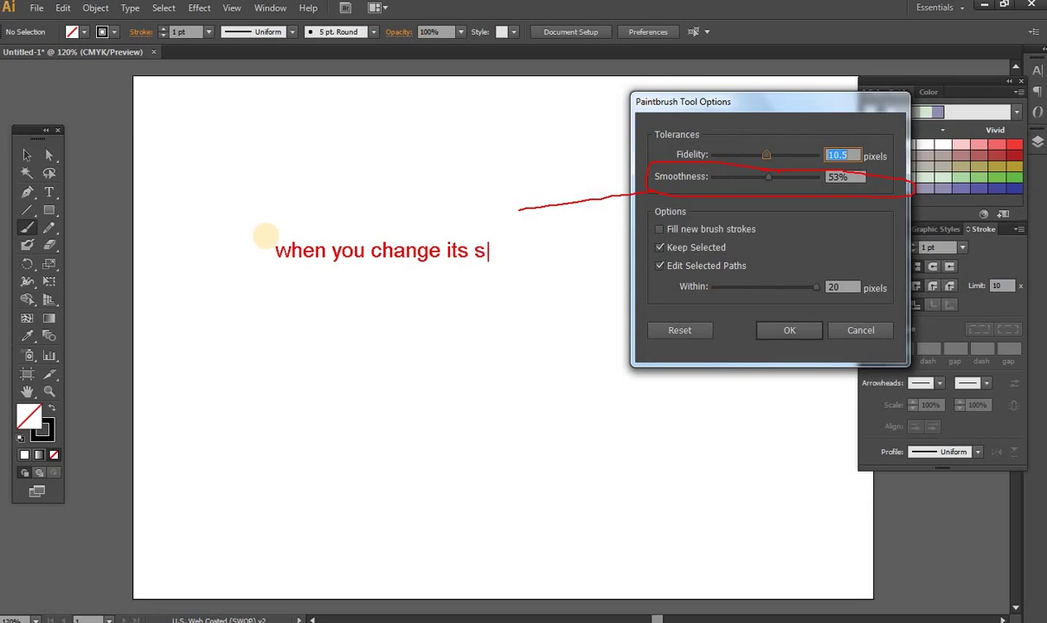
pyautogui.write('moothness ')
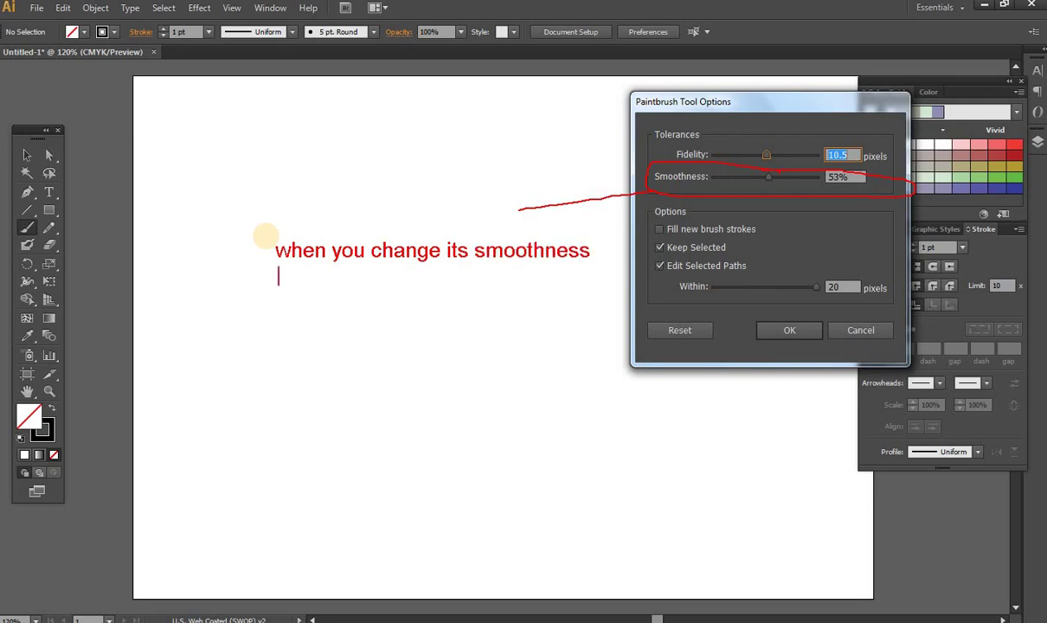
pyautogui.write('percentage t')
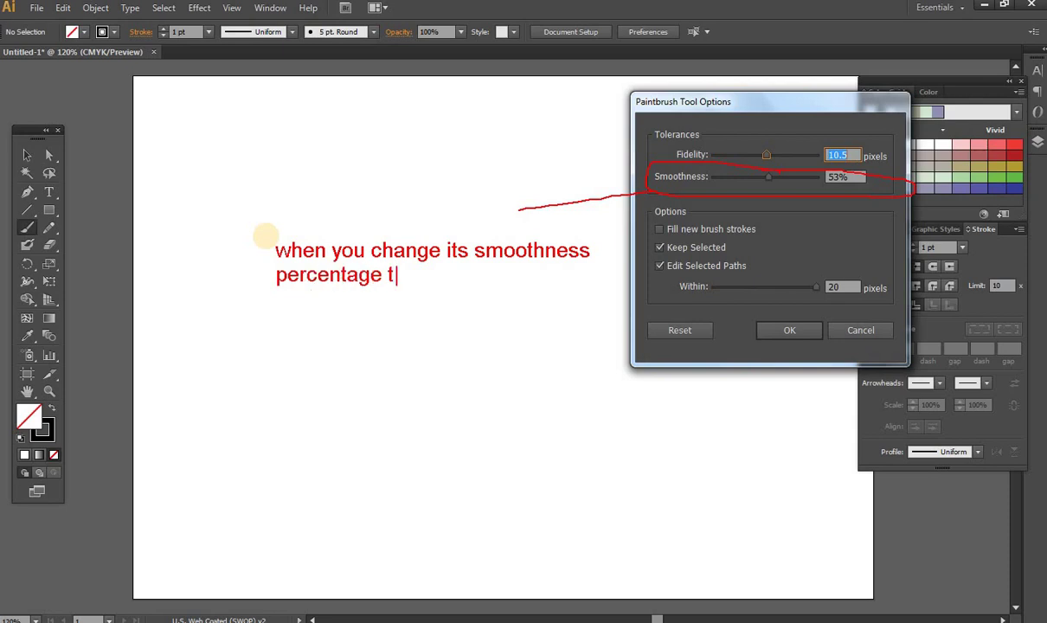
pyautogui.write('hen w')
pyautogui.write('hat h')
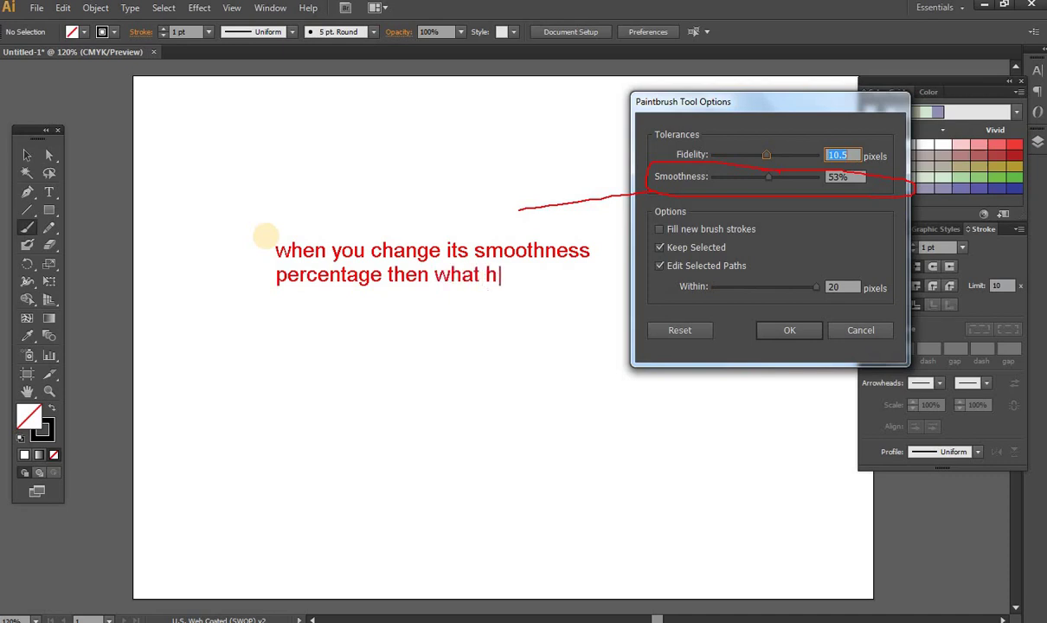
pyautogui.write('append')
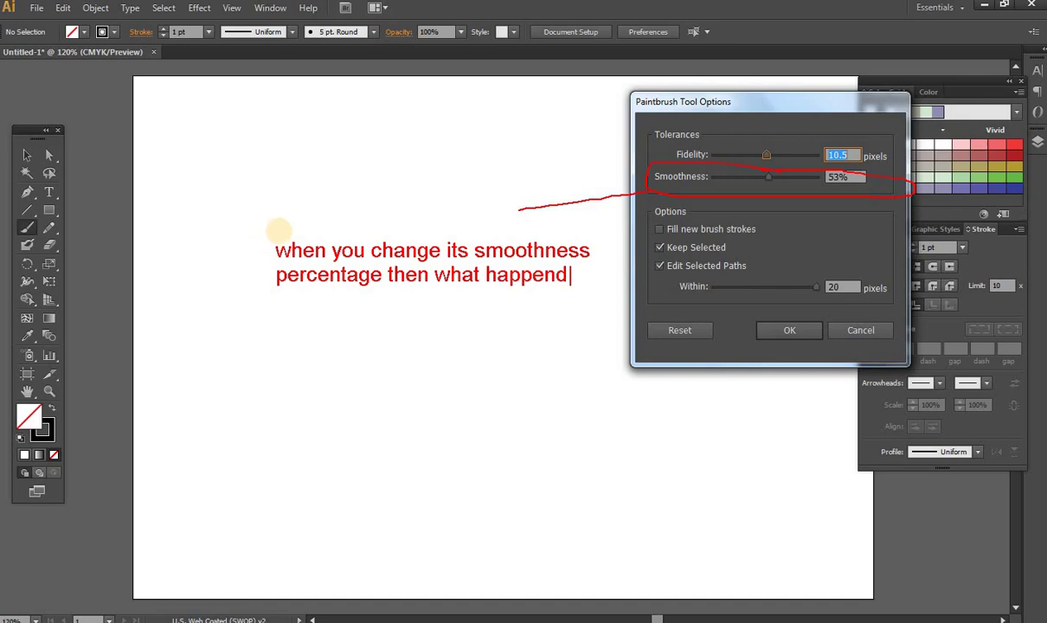
pyautogui.press('Escape')
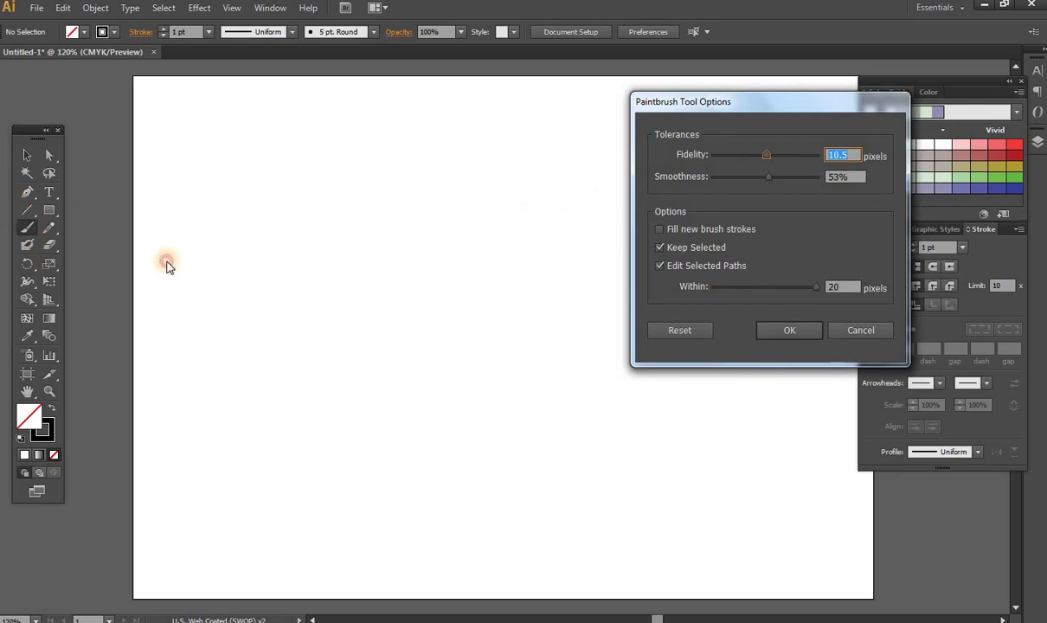
# - Lower paintbrush Smoothness to 0%, circle the value in red, and confirm the options
pyautogui.click(794, 333)
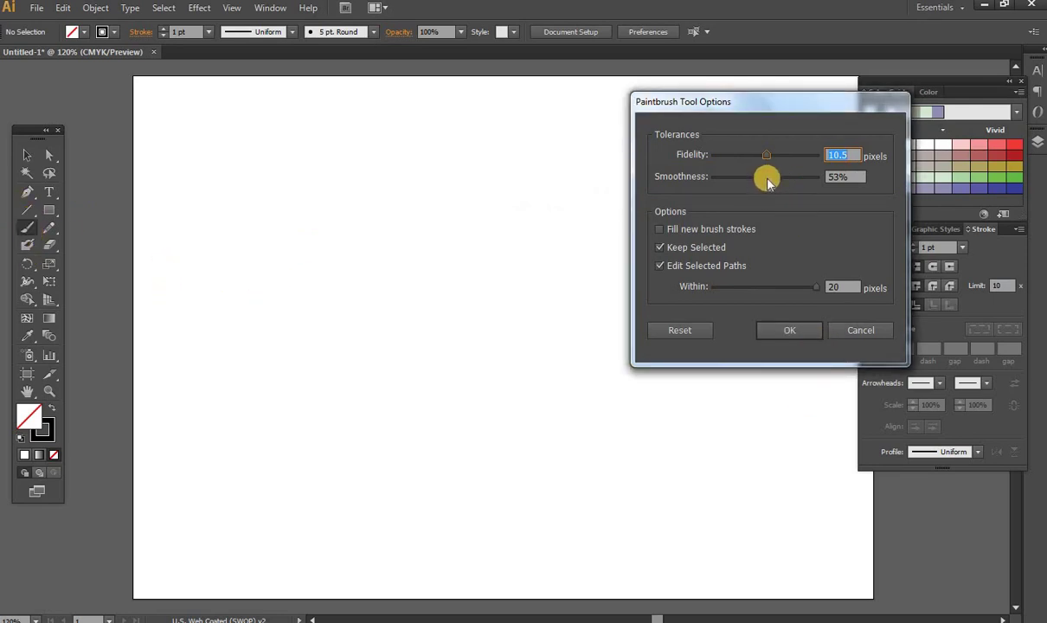
pyautogui.moveTo(765, 177); pyautogui.dragTo(713, 177)
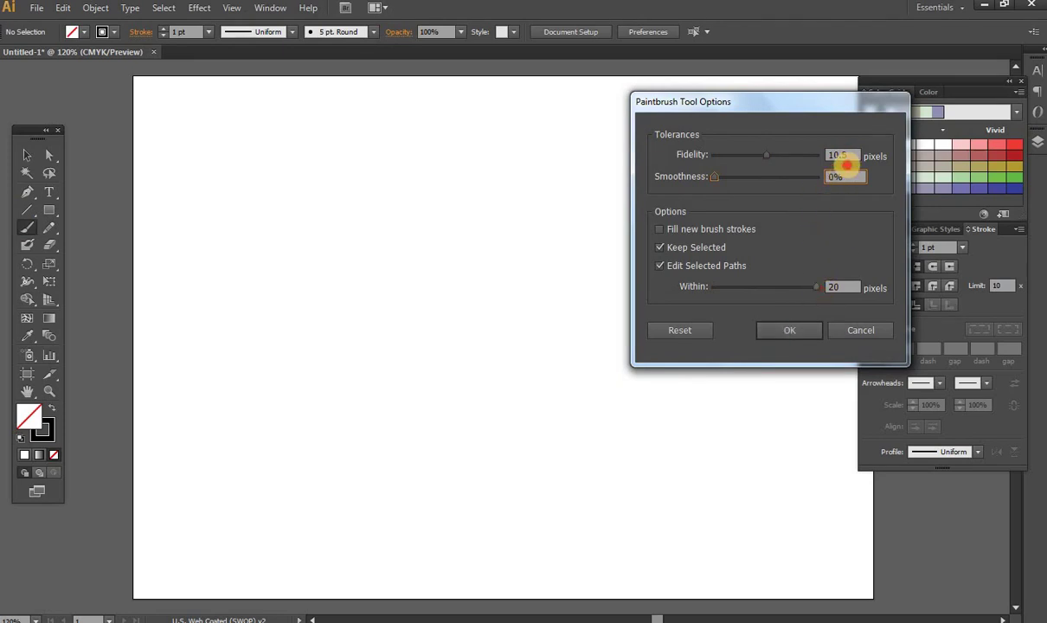
pyautogui.click(817, 183)
pyautogui.moveTo(818, 183)
pyautogui.mouseDown()
pyautogui.moveTo(869, 175)
pyautogui.moveTo(809, 163)
pyautogui.mouseUp()
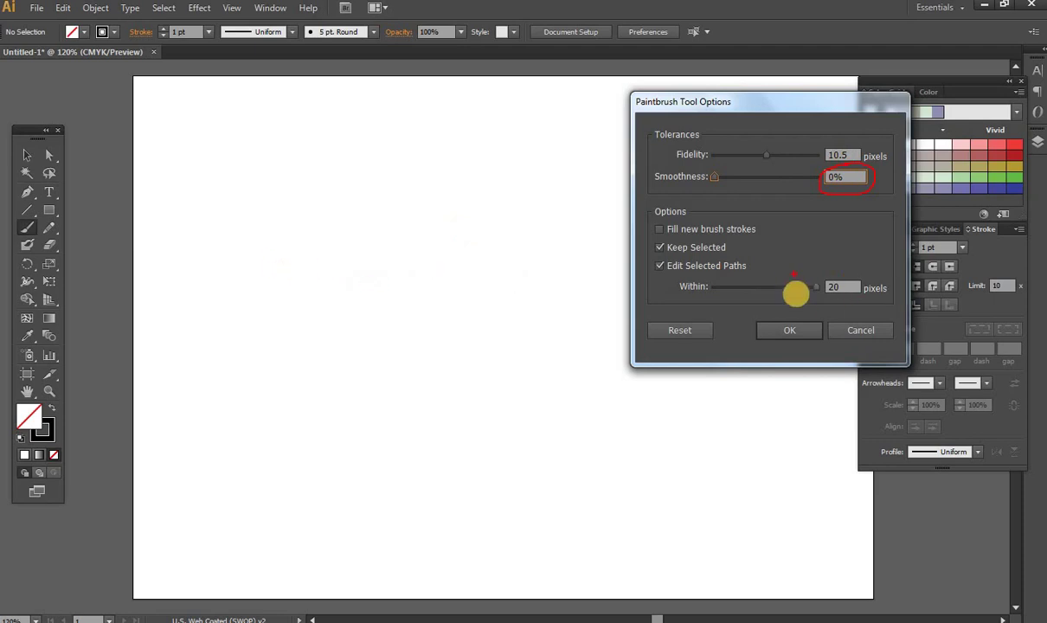
pyautogui.click(791, 330)
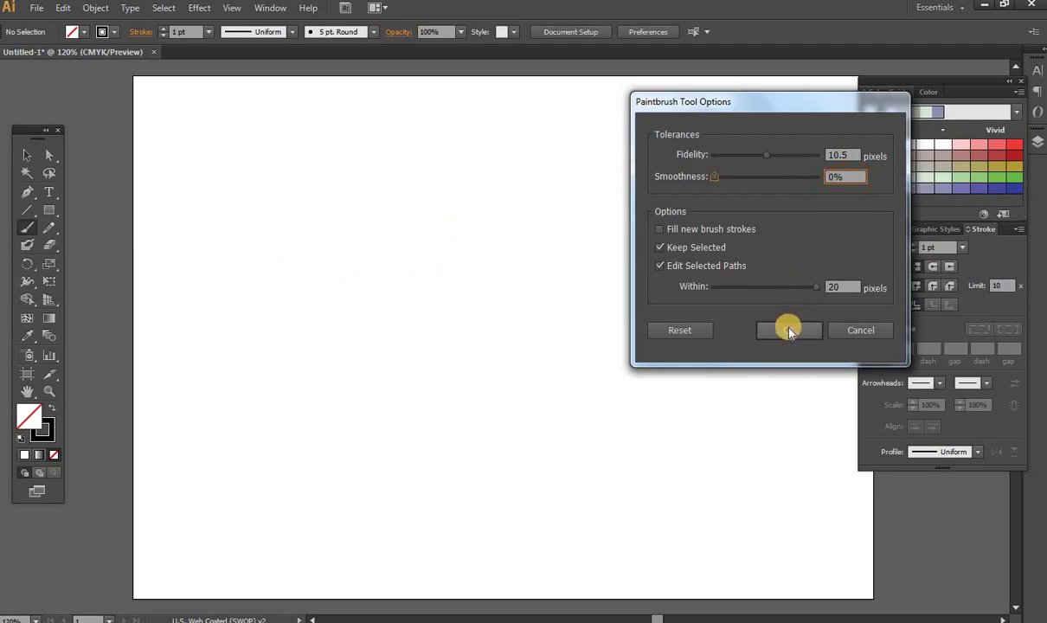
pyautogui.click(791, 330)
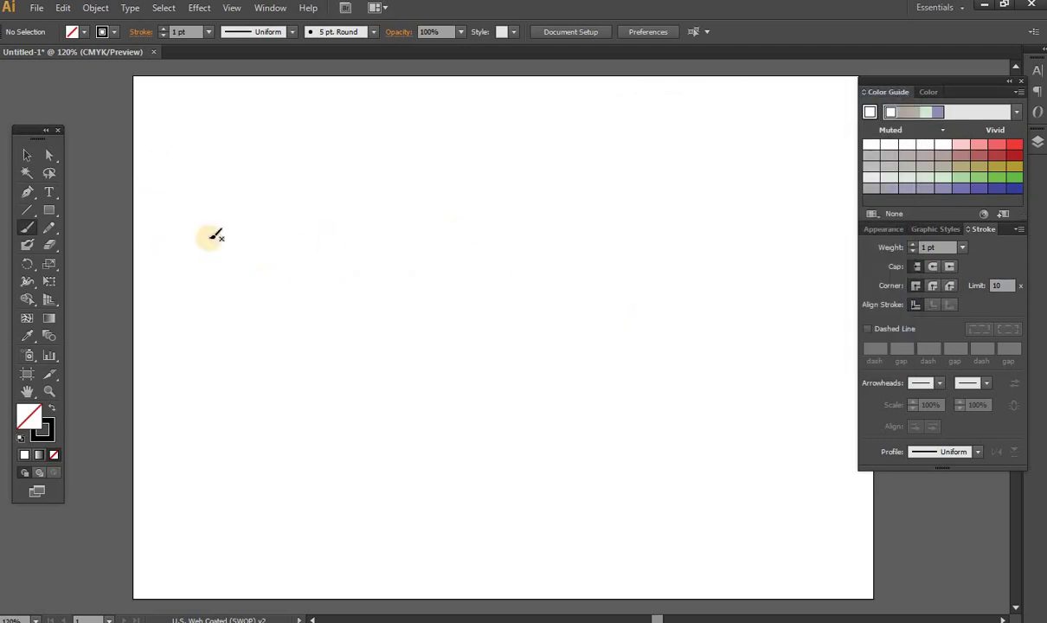
# - Paint a wavy three-hump freehand stroke across the upper left of the artboard
pyautogui.click(27, 155)
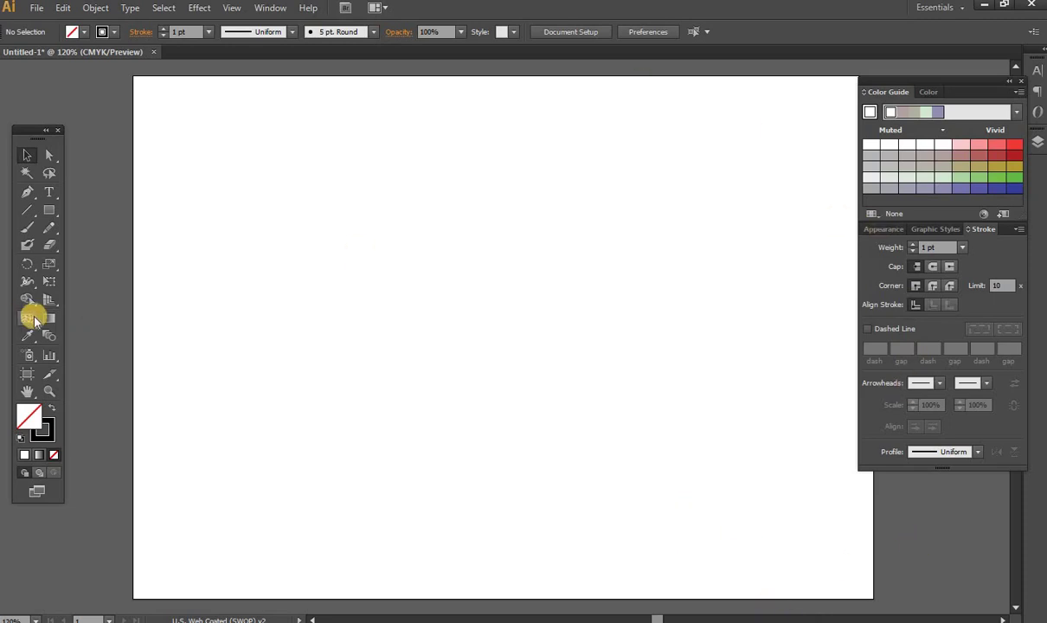
pyautogui.click(27, 228)
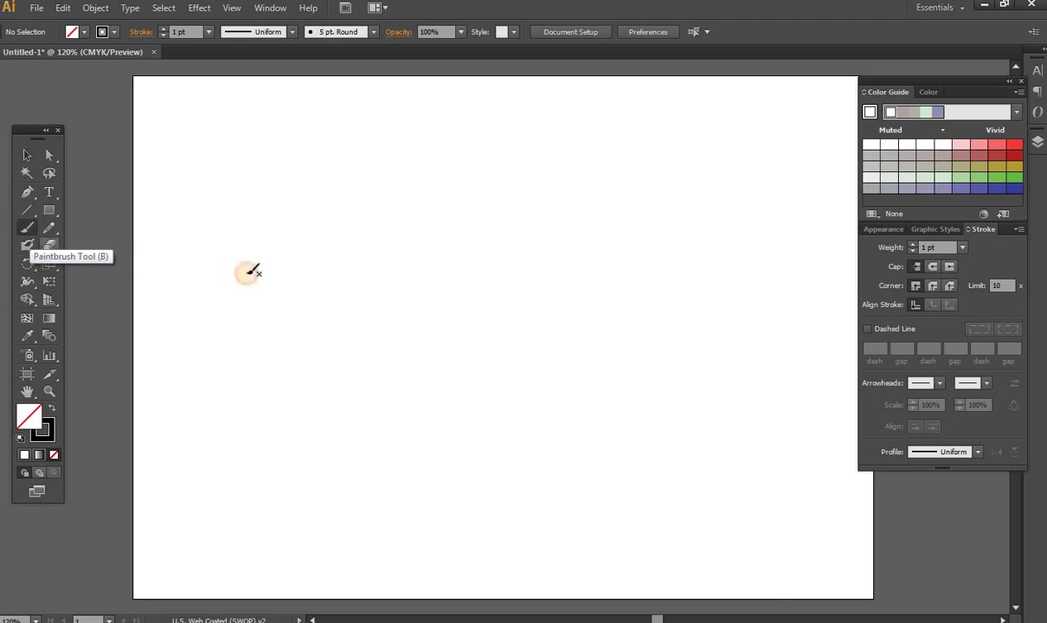
pyautogui.moveTo(172, 273); pyautogui.dragTo(268, 215)
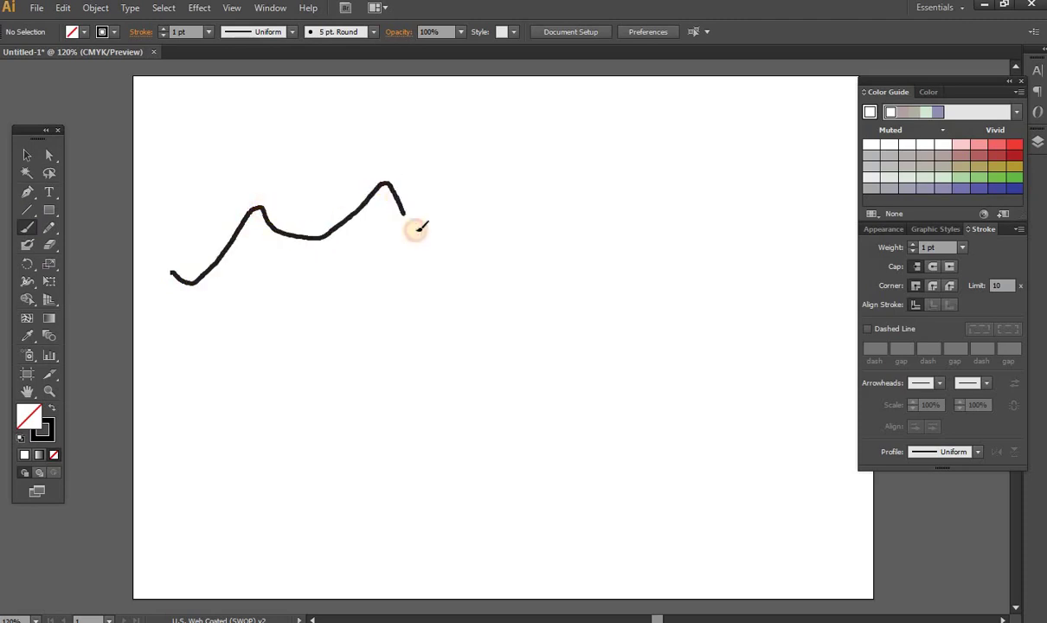
pyautogui.moveTo(268, 215); pyautogui.dragTo(533, 176)
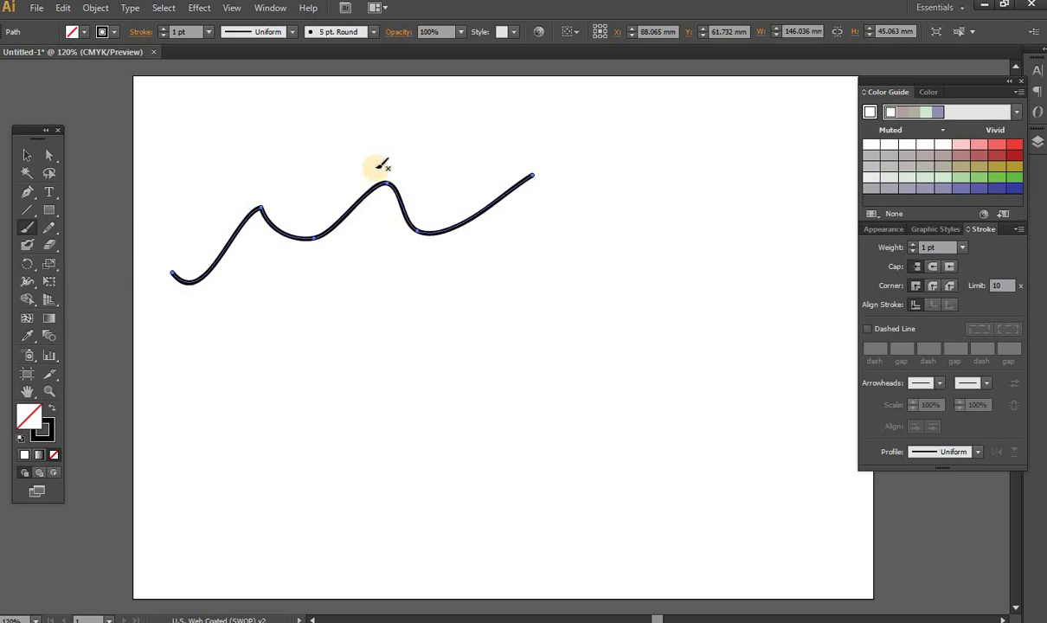
# - Select the wave and loop its right hump and left peak in red
pyautogui.press('v')
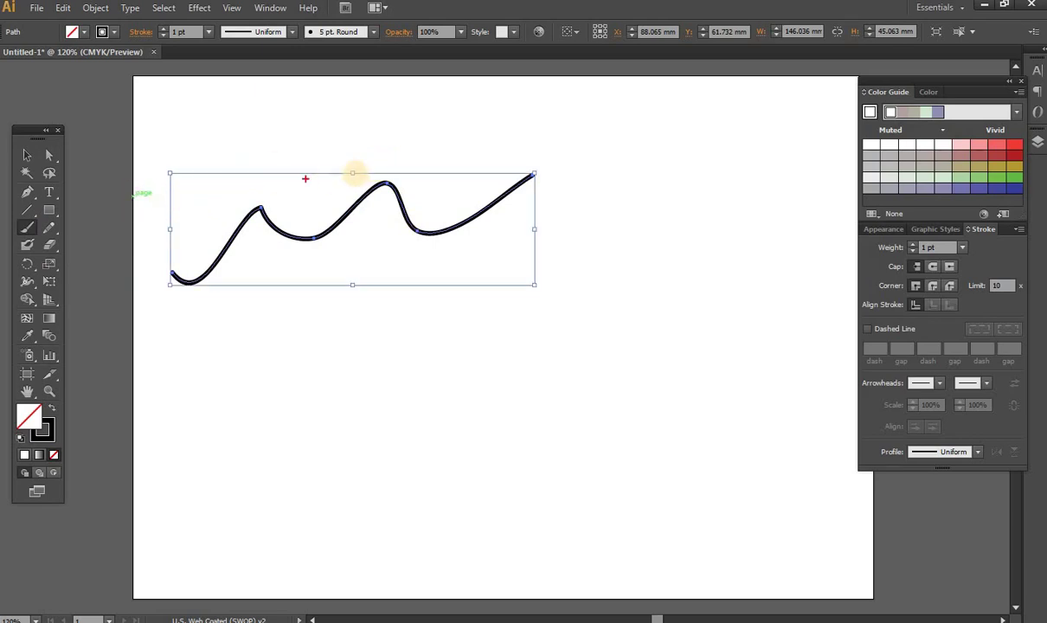
pyautogui.moveTo(379, 164)
pyautogui.mouseDown()
pyautogui.moveTo(416, 170)
pyautogui.moveTo(348, 160)
pyautogui.mouseUp()
pyautogui.moveTo(239, 191); pyautogui.dragTo(232, 188)
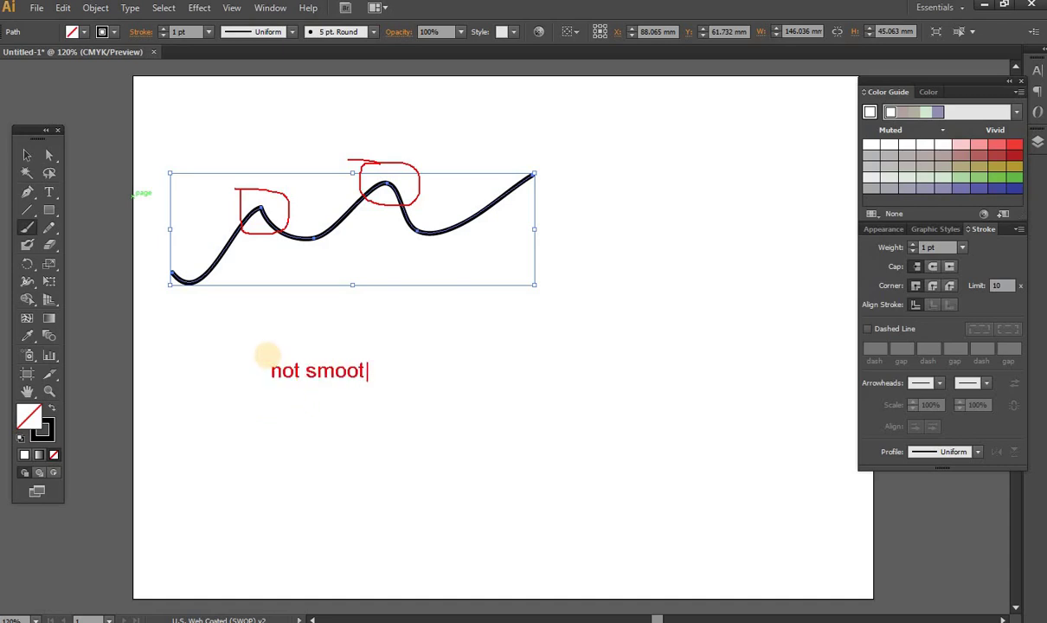
# - Clear the red notes and click empty canvas to deselect the wavy stroke
pyautogui.click(130, 192)
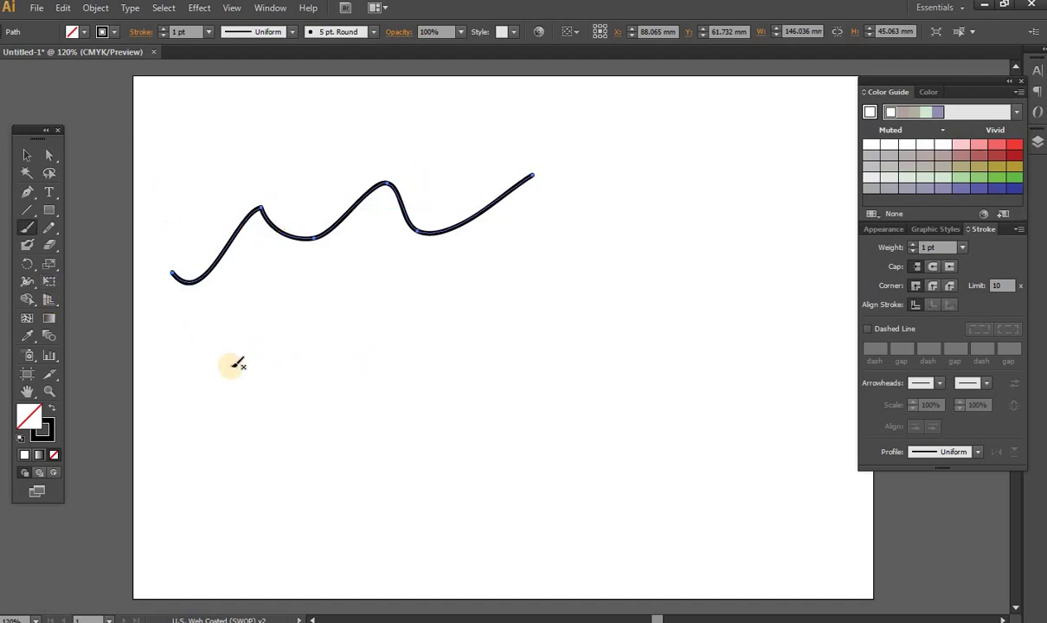
# - Paint a large zigzag below the wave with loops over both peaks
pyautogui.moveTo(223, 412); pyautogui.dragTo(516, 418)
pyautogui.moveTo(267, 301); pyautogui.dragTo(250, 293)
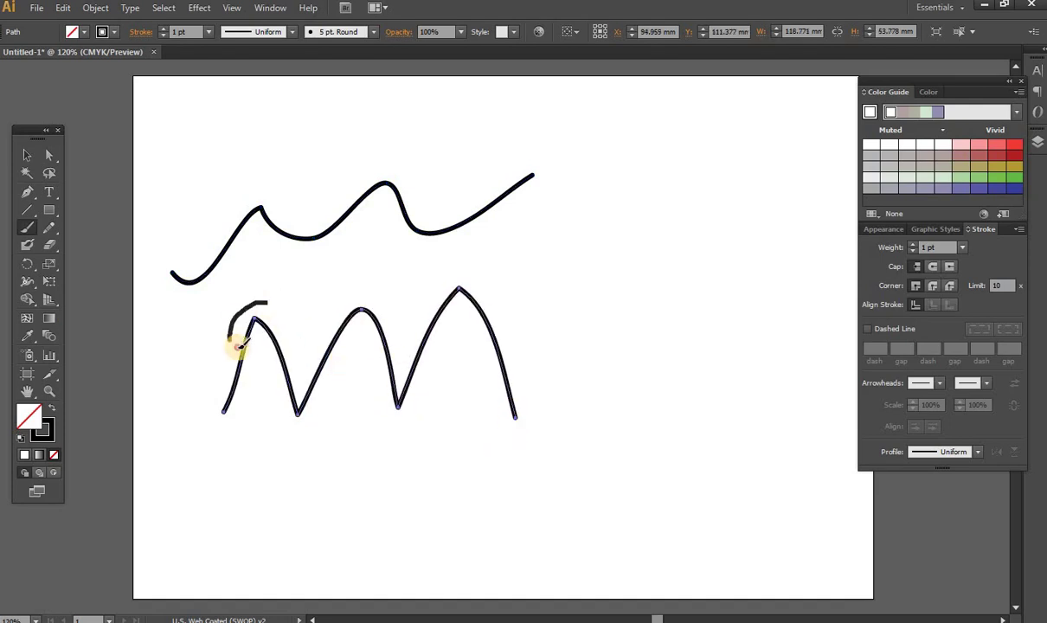
pyautogui.moveTo(463, 291); pyautogui.dragTo(408, 274)
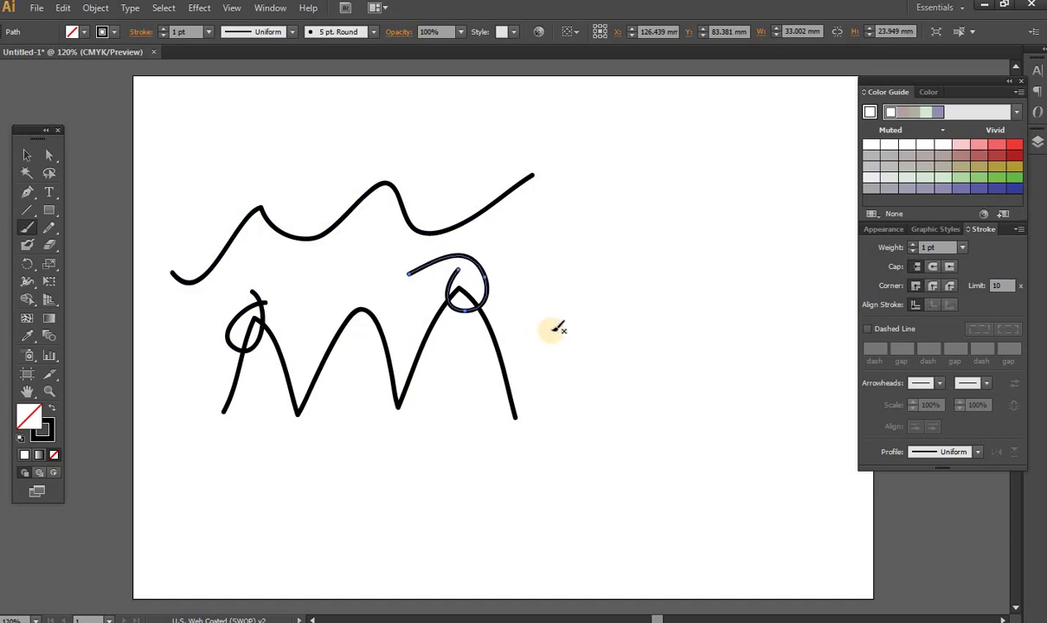
pyautogui.press('ctrl')
# - Paint small n, m and n shapes right of the zigzag, plus a 'no-' scribble
pyautogui.moveTo(554, 332); pyautogui.dragTo(591, 325)
pyautogui.moveTo(574, 392); pyautogui.dragTo(621, 373)
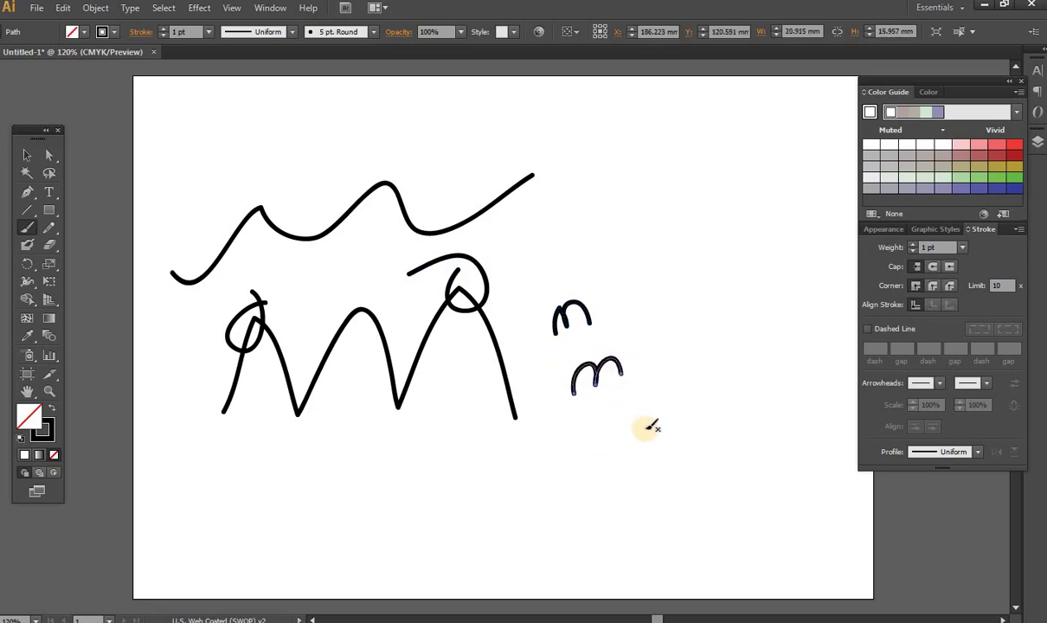
pyautogui.moveTo(645, 430); pyautogui.dragTo(680, 424)
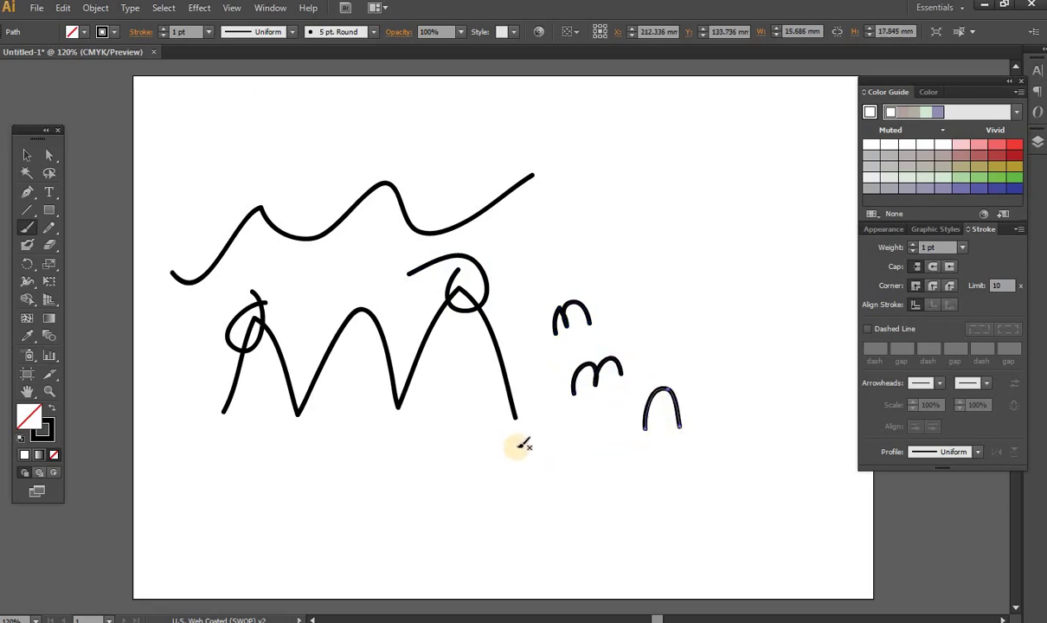
pyautogui.moveTo(516, 443)
pyautogui.mouseDown()
pyautogui.moveTo(578, 447)
pyautogui.moveTo(571, 459)
pyautogui.moveTo(598, 435)
pyautogui.moveTo(593, 443)
pyautogui.moveTo(617, 439)
pyautogui.moveTo(604, 445)
pyautogui.mouseUp()
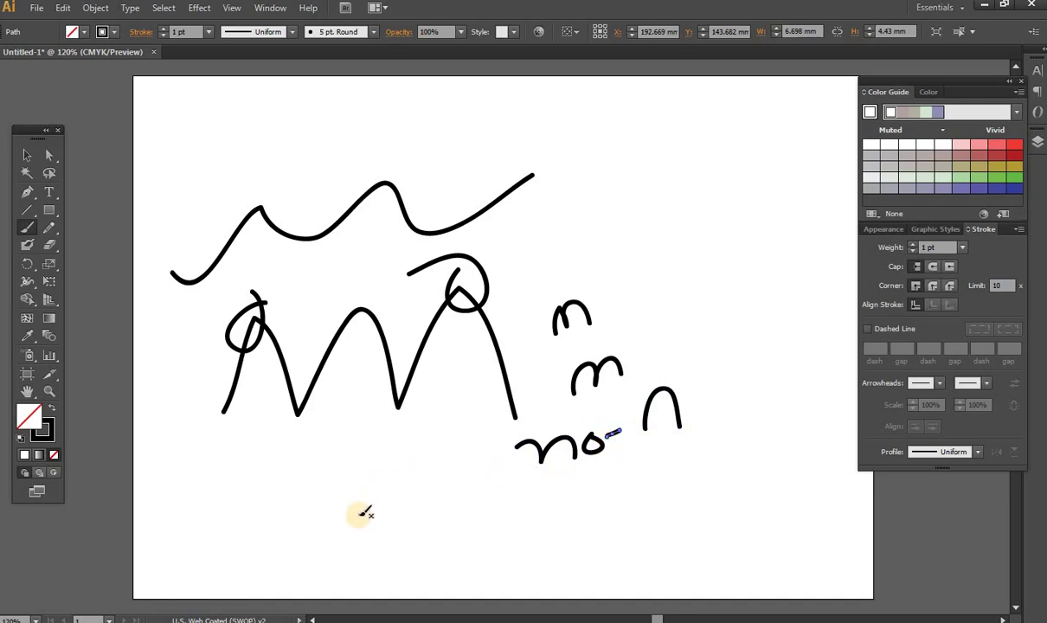
# - Paint an M stroke, add then clear a 'not smooth' note, and deselect everything
pyautogui.moveTo(356, 516)
pyautogui.mouseDown()
pyautogui.moveTo(420, 450)
pyautogui.moveTo(448, 482)
pyautogui.mouseUp()
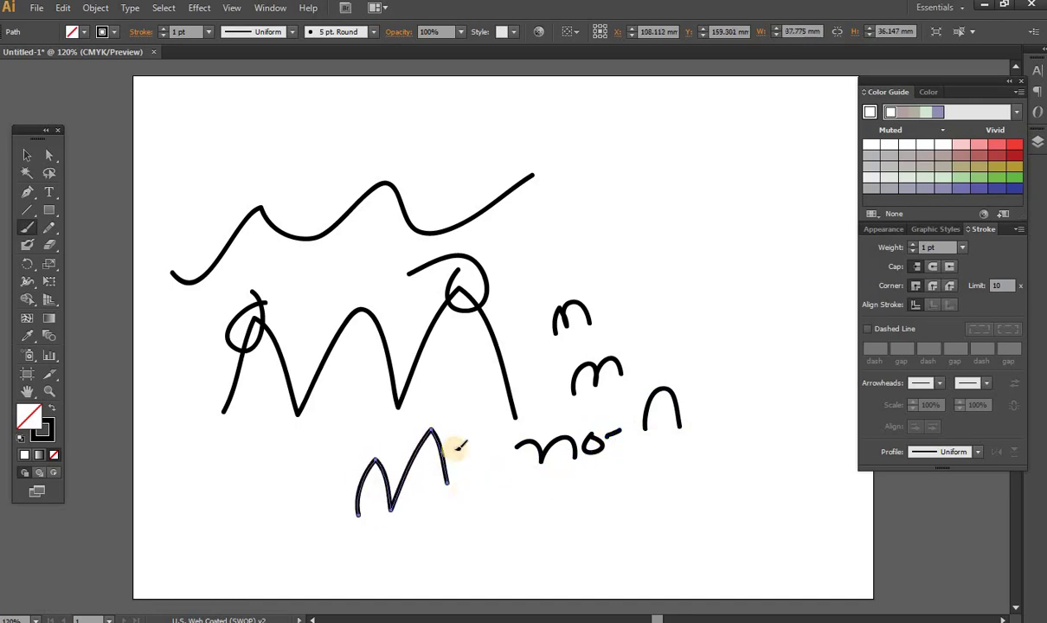
pyautogui.press('ctrl')
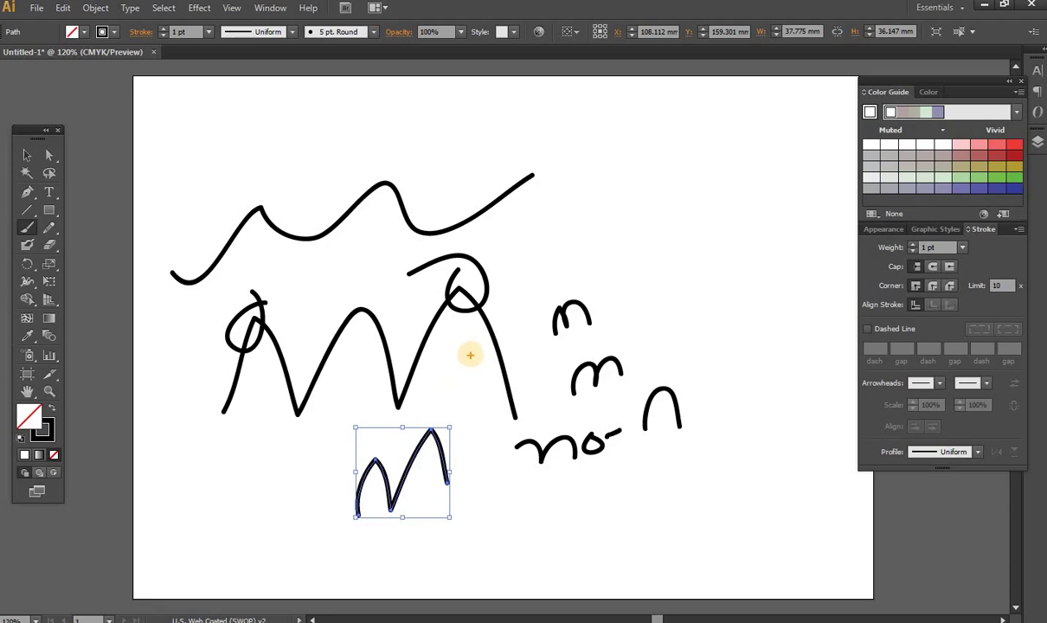
pyautogui.write('no')
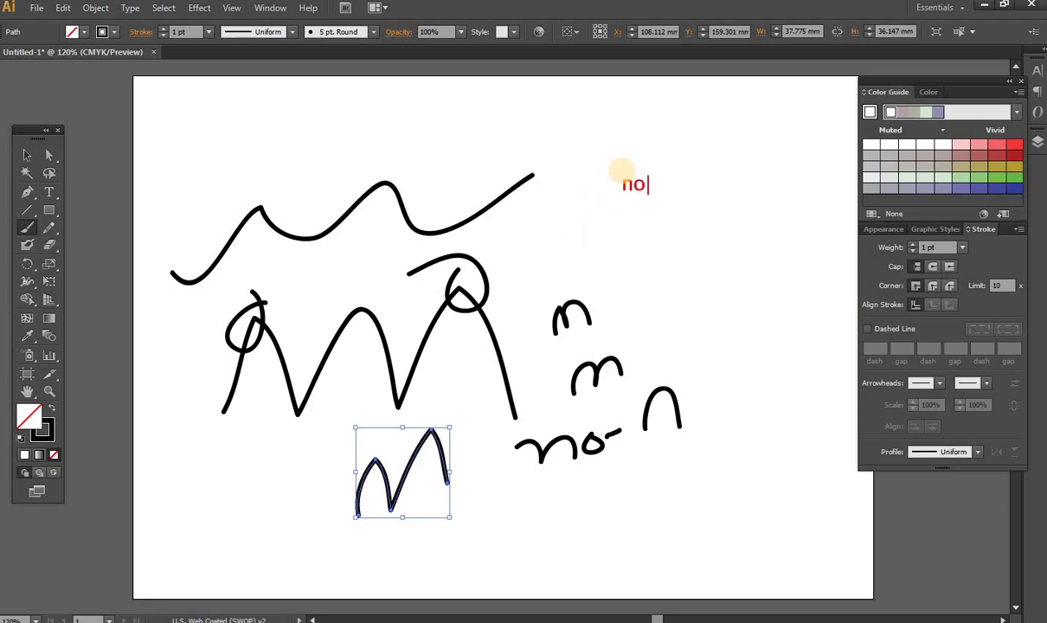
pyautogui.write('t smoo')
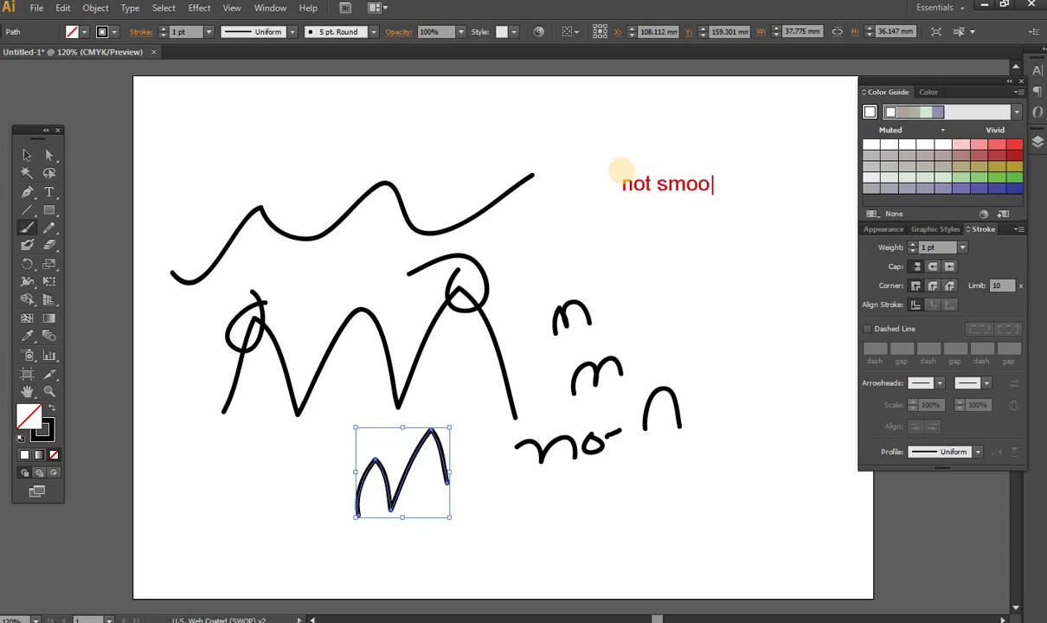
pyautogui.write('th')
pyautogui.press('Escape')
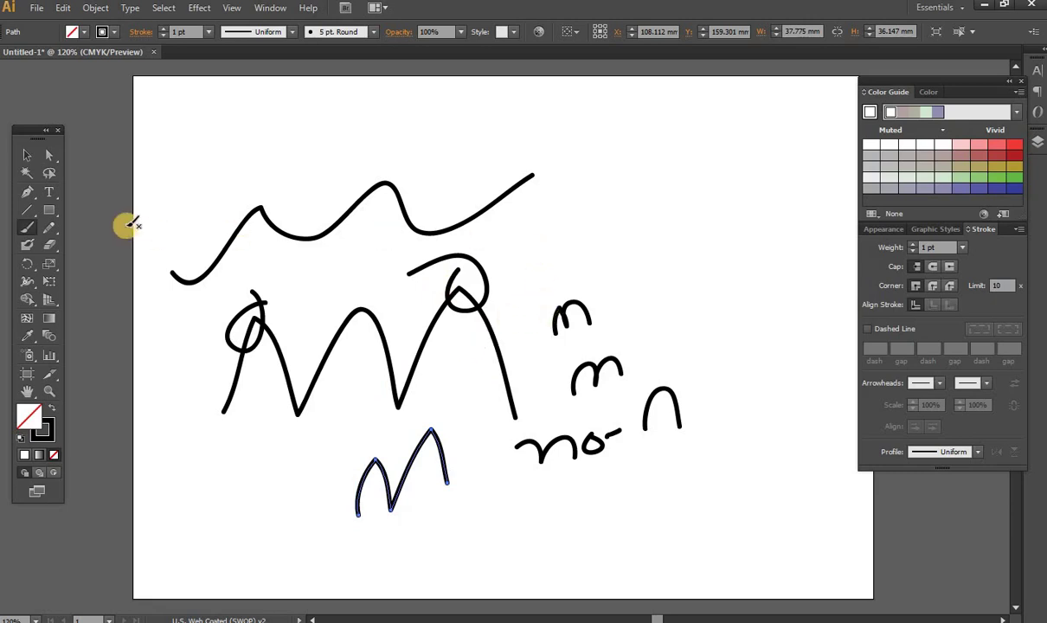
pyautogui.click(28, 156)
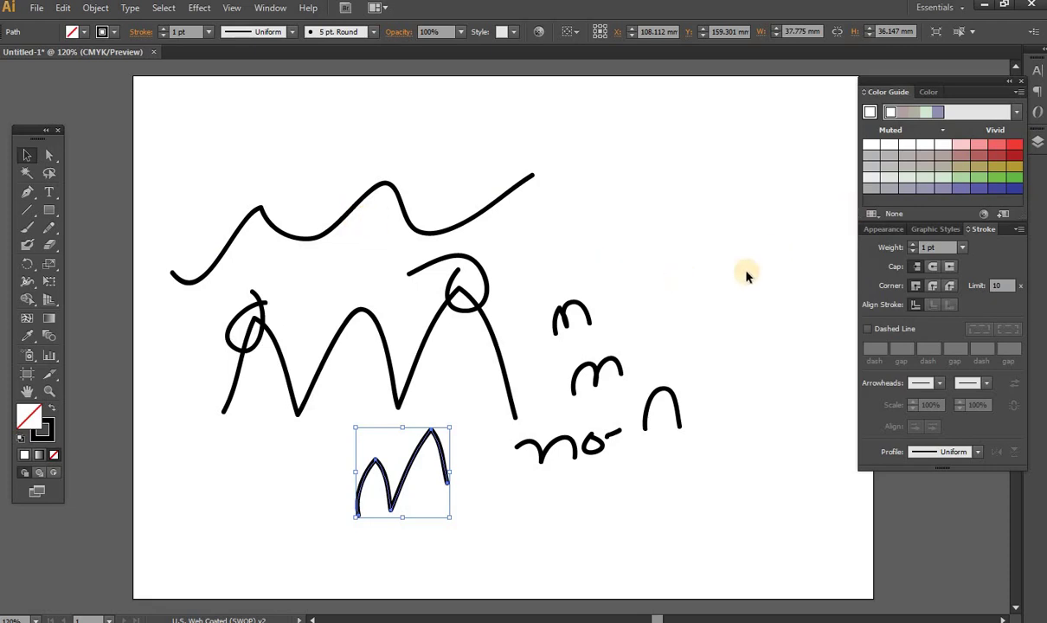
pyautogui.click(584, 270)
pyautogui.moveTo(216, 264); pyautogui.dragTo(218, 261)
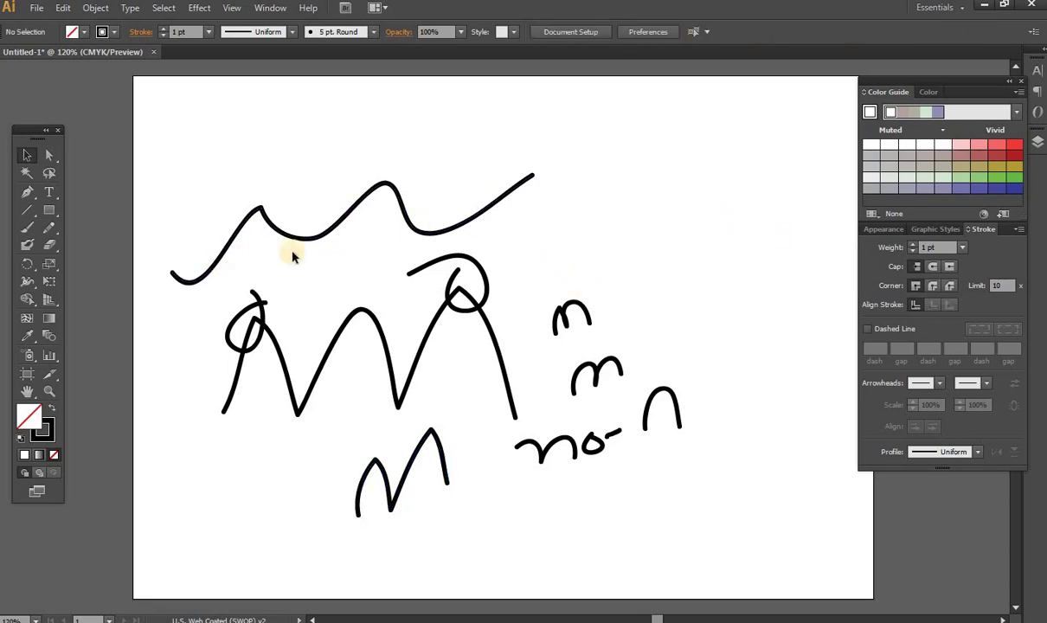
# - Raise paintbrush Smoothness to 85% and paint two M-shaped strokes at upper right
pyautogui.doubleClick(29, 227)
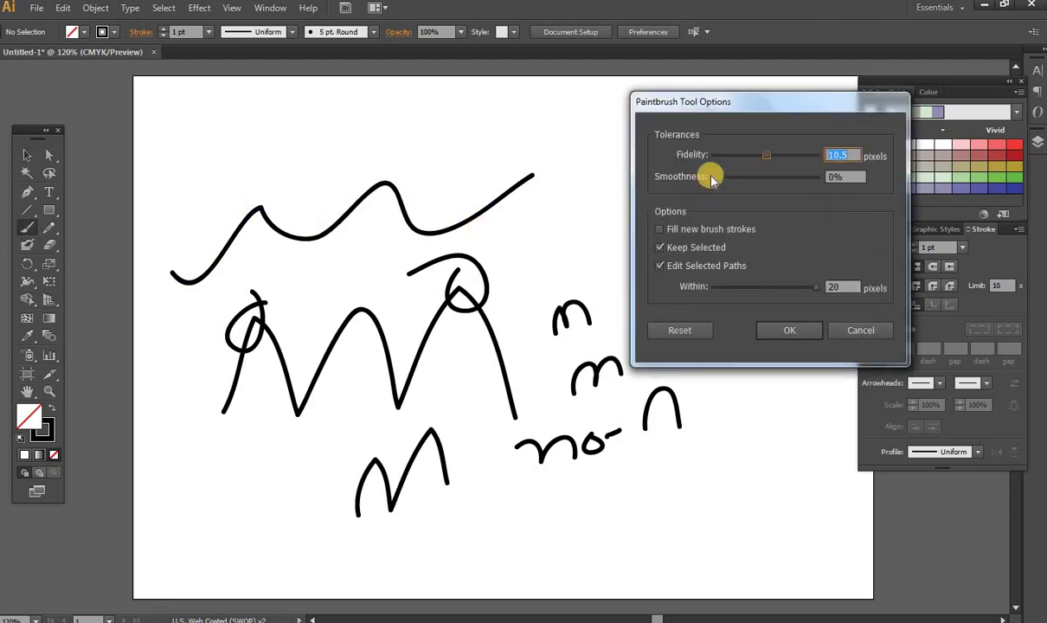
pyautogui.moveTo(714, 179); pyautogui.dragTo(800, 178)
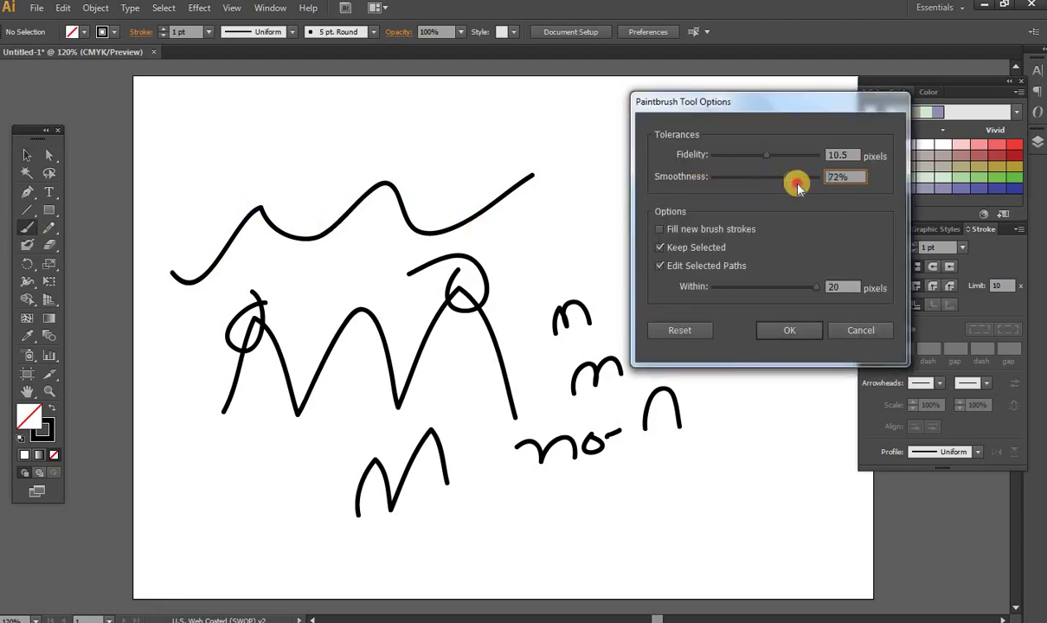
pyautogui.click(790, 330)
pyautogui.moveTo(607, 234); pyautogui.dragTo(719, 198)
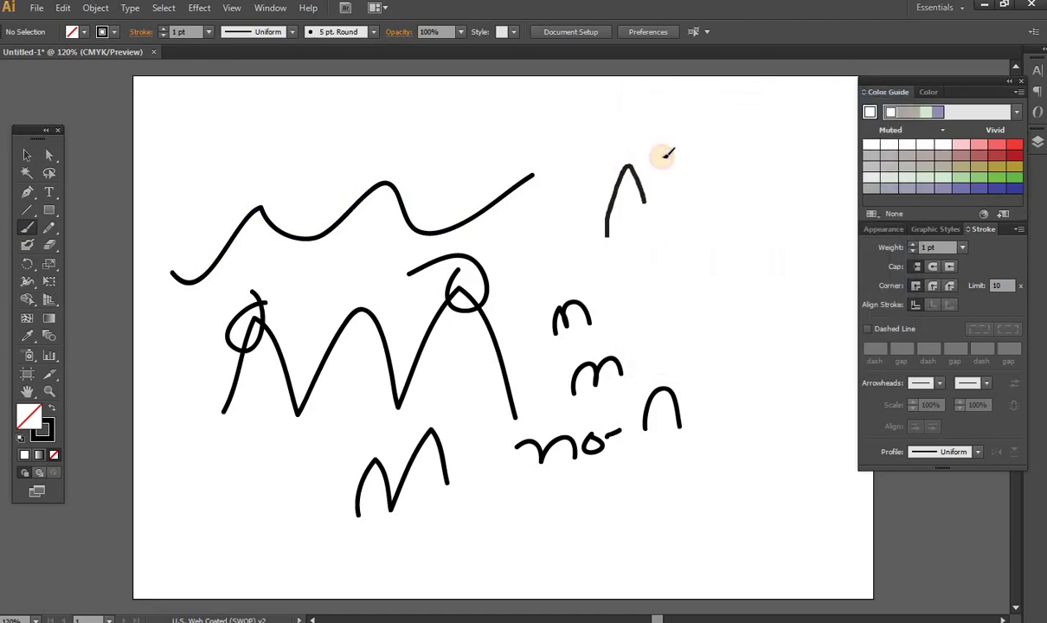
pyautogui.moveTo(691, 291)
pyautogui.mouseDown()
pyautogui.moveTo(754, 231)
pyautogui.moveTo(802, 254)
pyautogui.mouseUp()
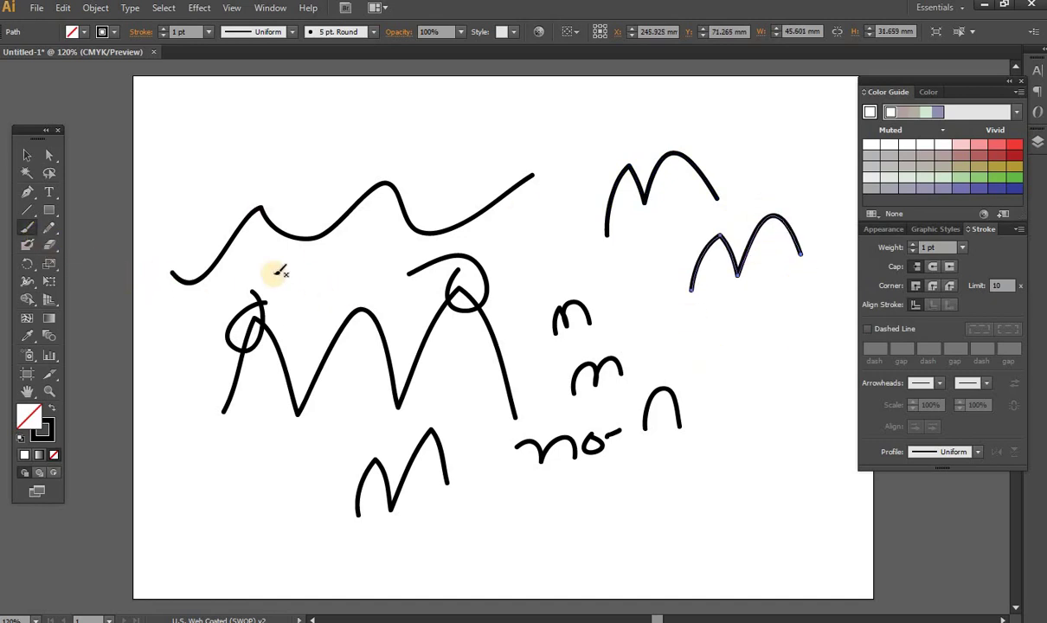
# - Select all strokes on the artboard and delete them
pyautogui.click(27, 155)
pyautogui.click(151, 172)
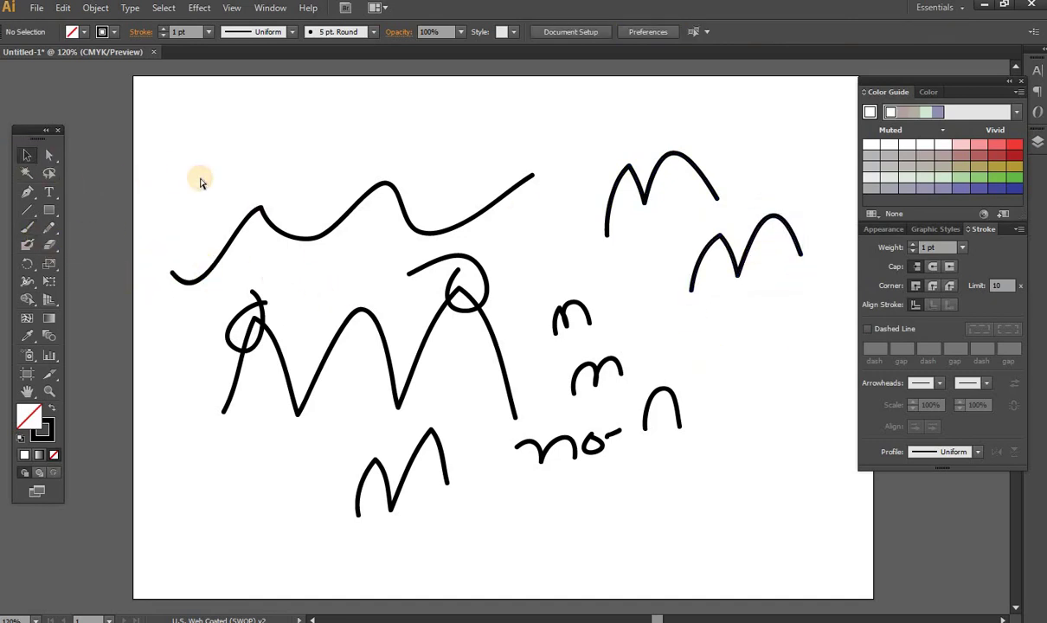
pyautogui.hotkey('ctrl', 'a')
pyautogui.press('Delete')
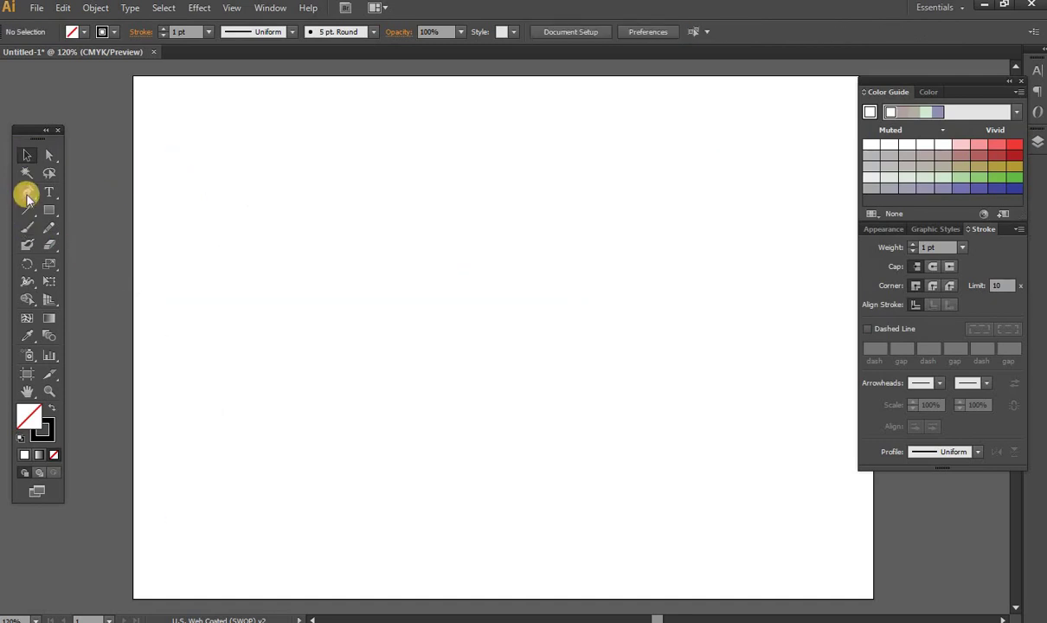
# - Set paintbrush Smoothness to 100% and paint one smooth wavy stroke across the artboard
pyautogui.doubleClick(27, 228)
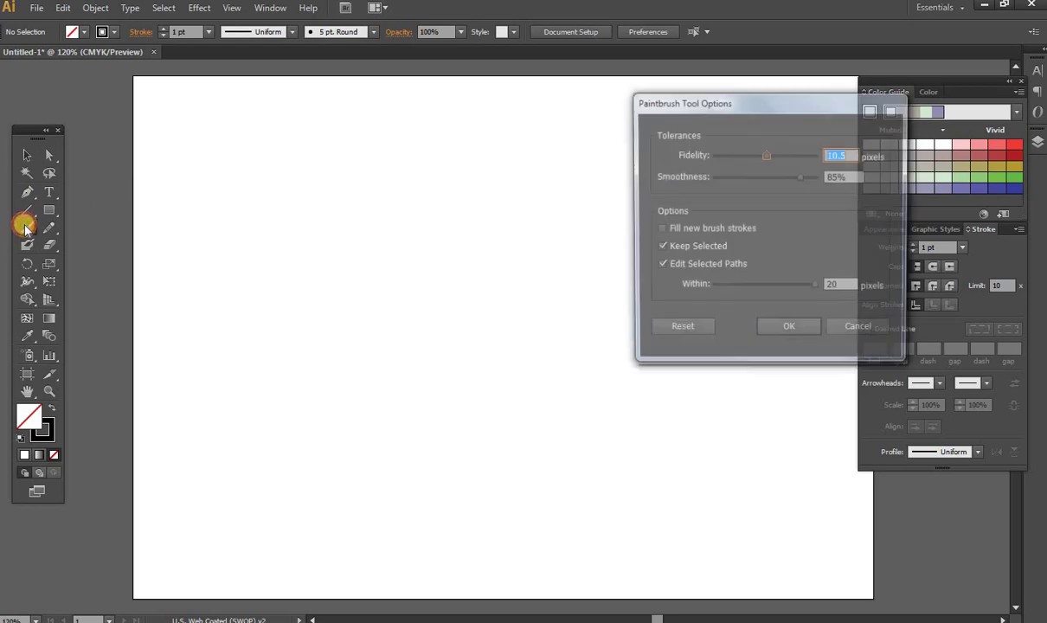
pyautogui.moveTo(801, 177); pyautogui.dragTo(817, 177)
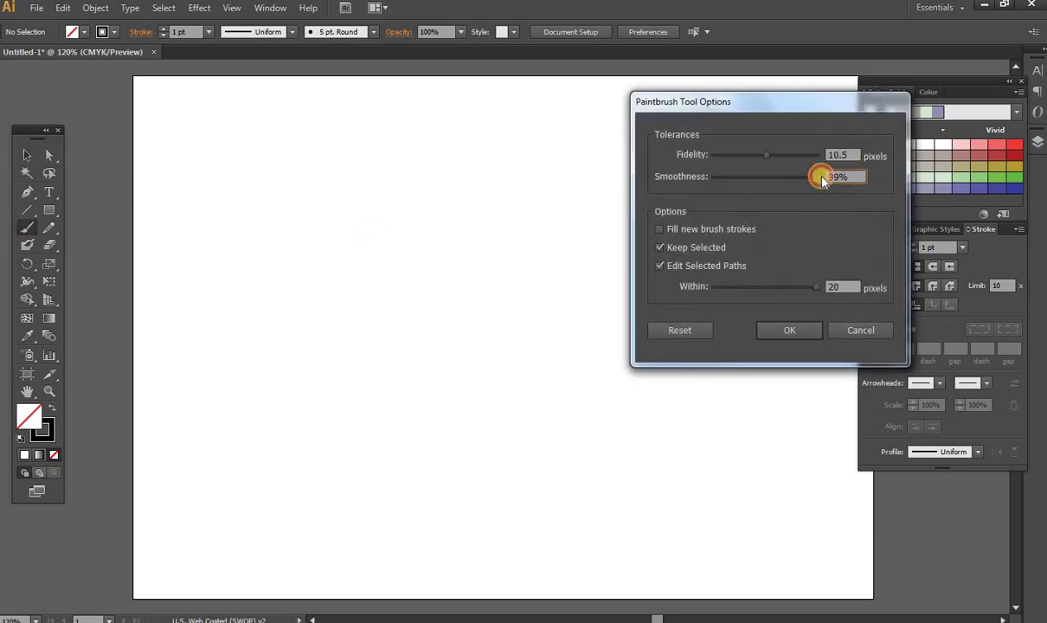
pyautogui.click(797, 330)
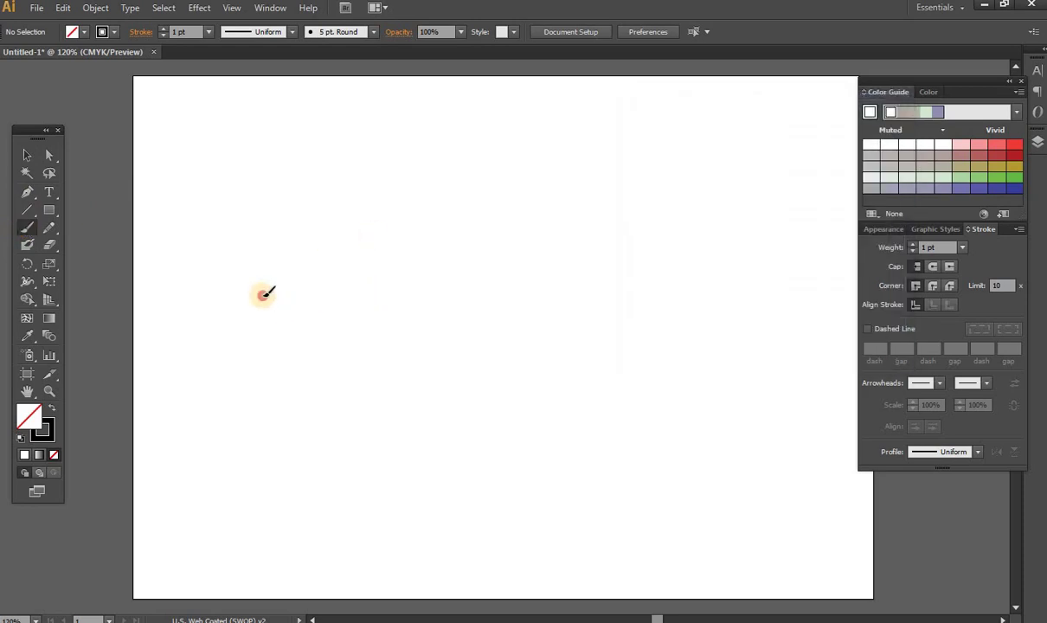
pyautogui.moveTo(253, 320)
pyautogui.mouseDown()
pyautogui.moveTo(500, 240)
pyautogui.moveTo(621, 248)
pyautogui.mouseUp()
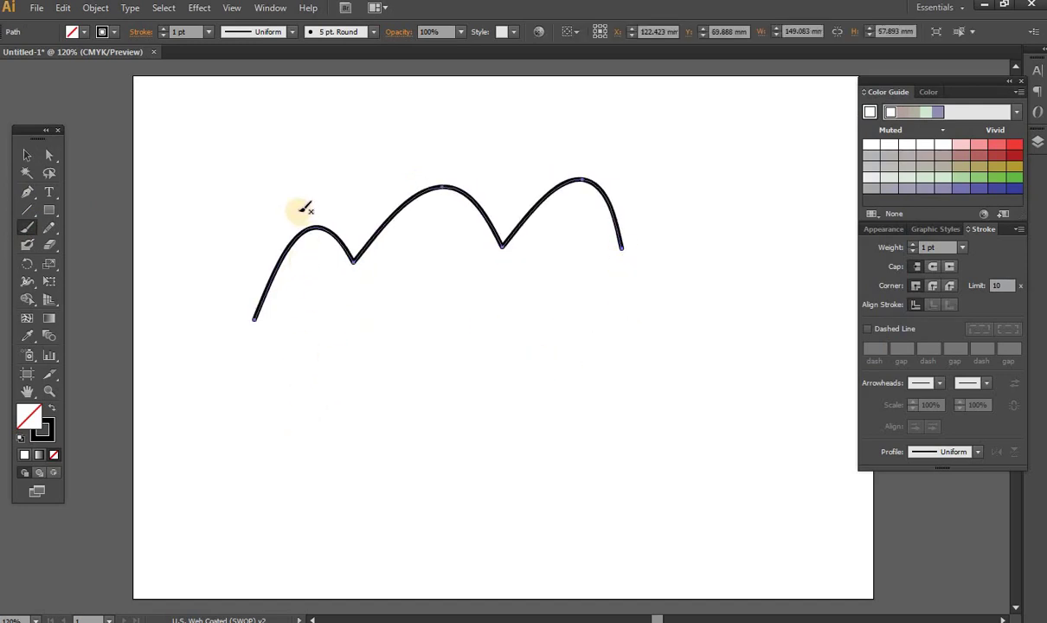
pyautogui.hotkey('ctrl', 'shift', 'b')
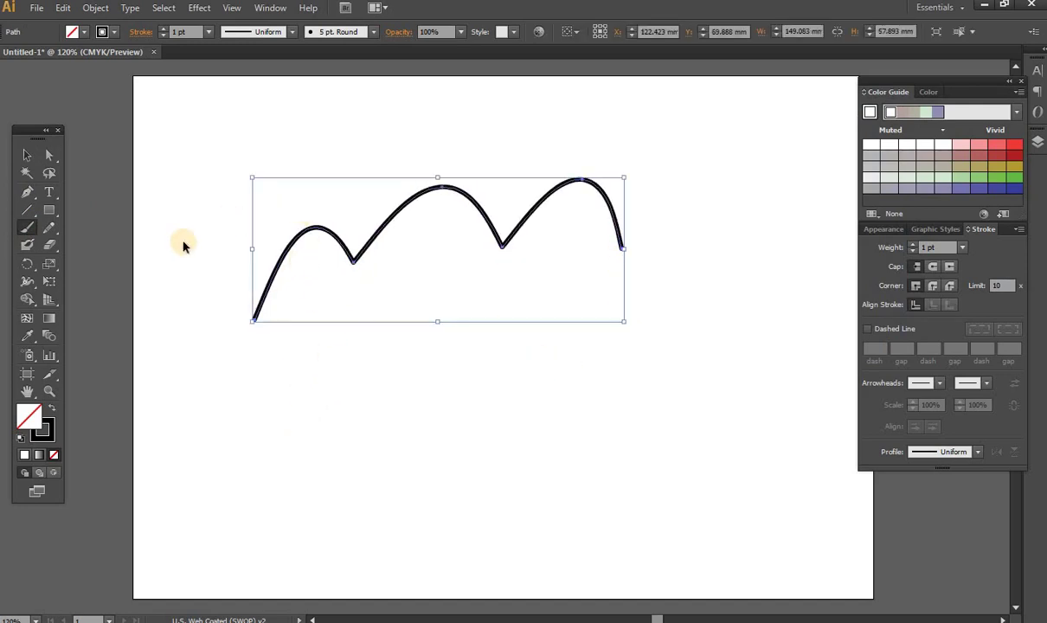
pyautogui.moveTo(297, 205); pyautogui.dragTo(277, 207)
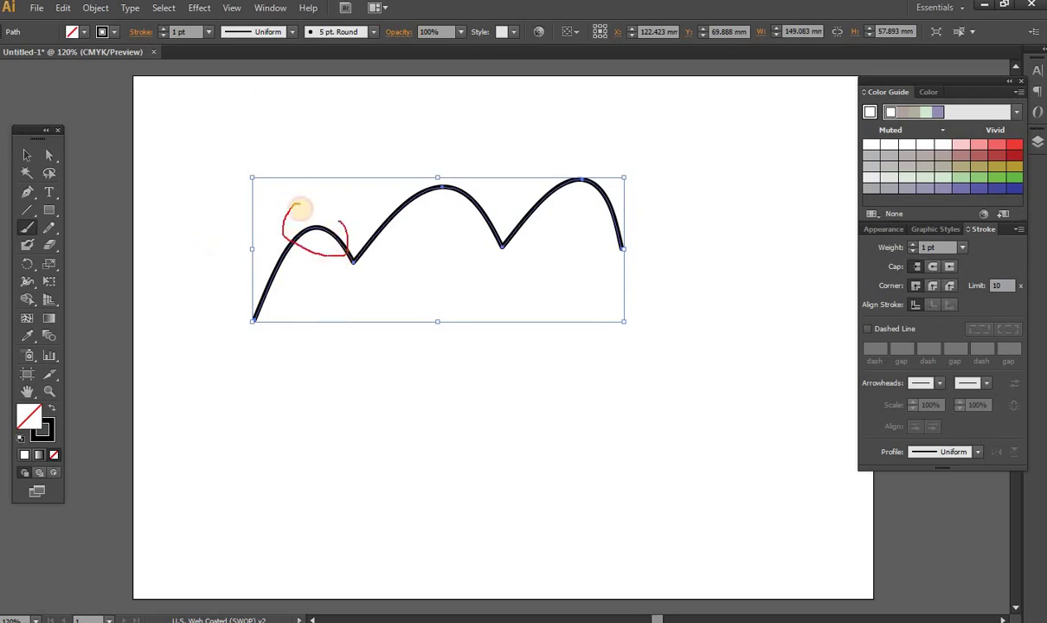
pyautogui.moveTo(434, 161)
pyautogui.mouseDown()
pyautogui.moveTo(463, 222)
pyautogui.moveTo(421, 159)
pyautogui.mouseUp()
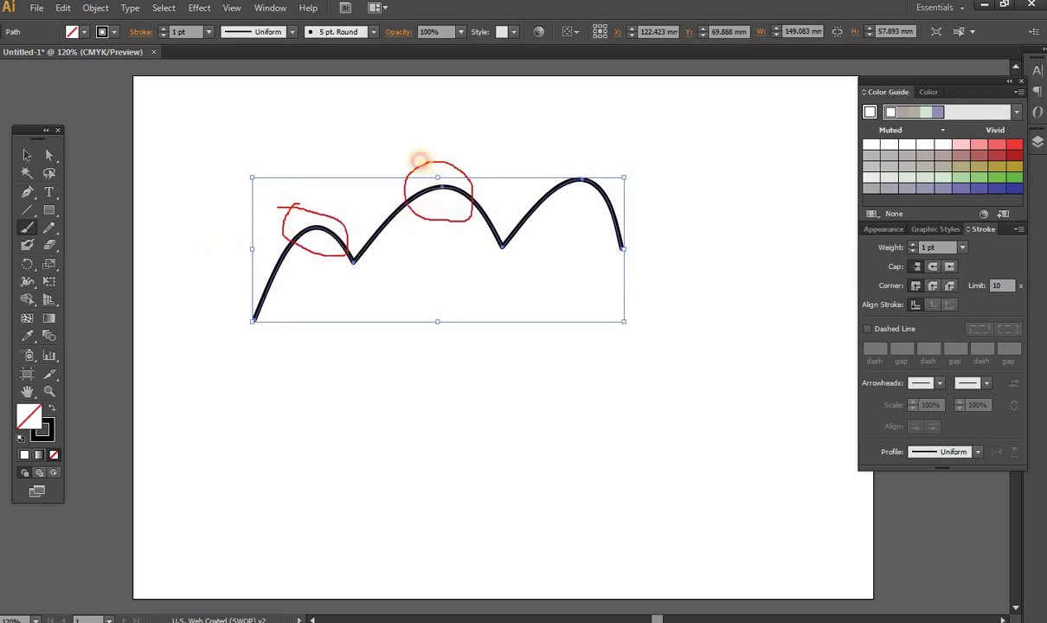
pyautogui.moveTo(571, 159)
pyautogui.mouseDown()
pyautogui.moveTo(561, 187)
pyautogui.moveTo(589, 168)
pyautogui.moveTo(550, 165)
pyautogui.mouseUp()
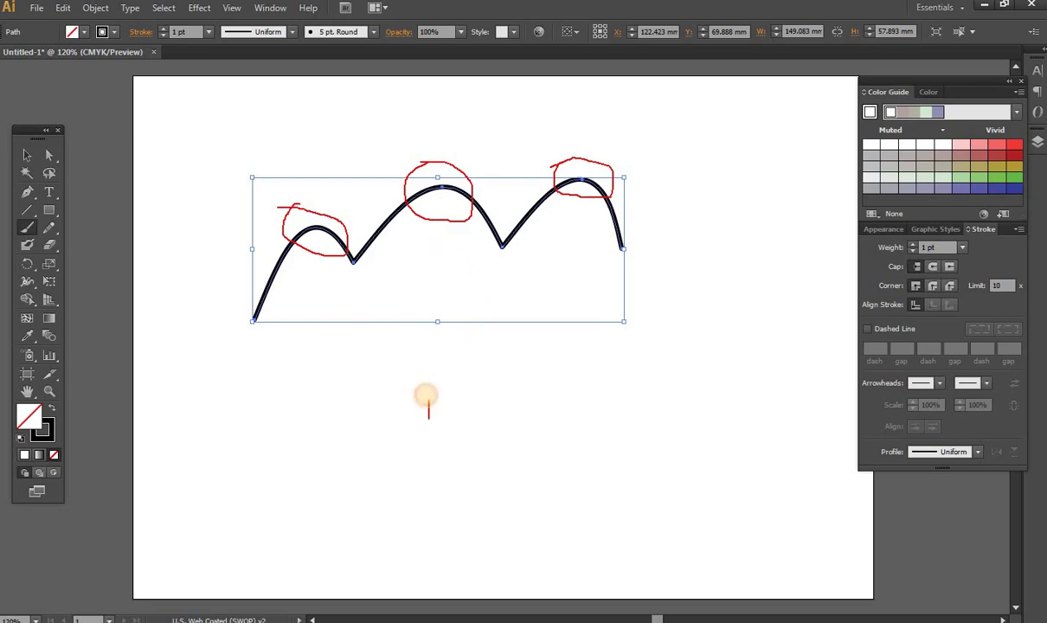
pyautogui.write('smooth')
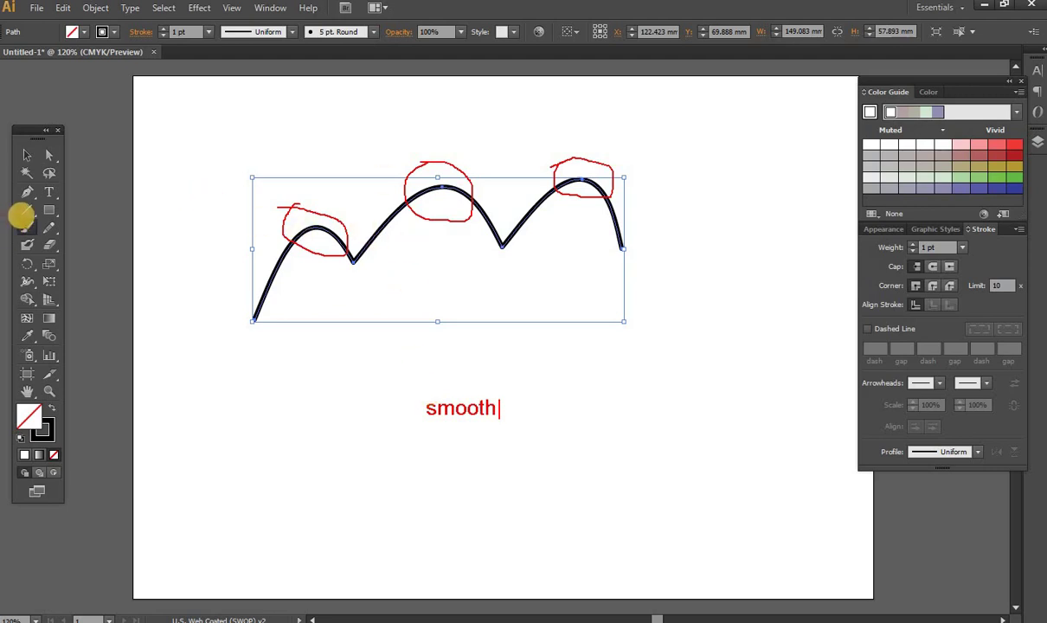
pyautogui.press('Escape')
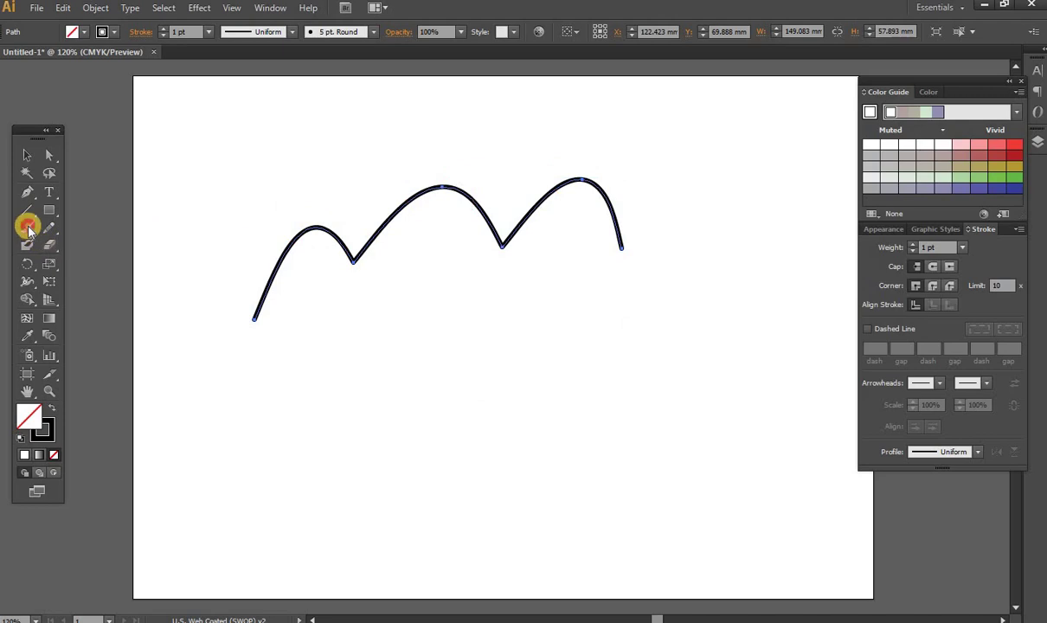
# - Reopen the paintbrush options and circle Smoothness 100% in red with a line to the canvas
pyautogui.doubleClick(27, 227)
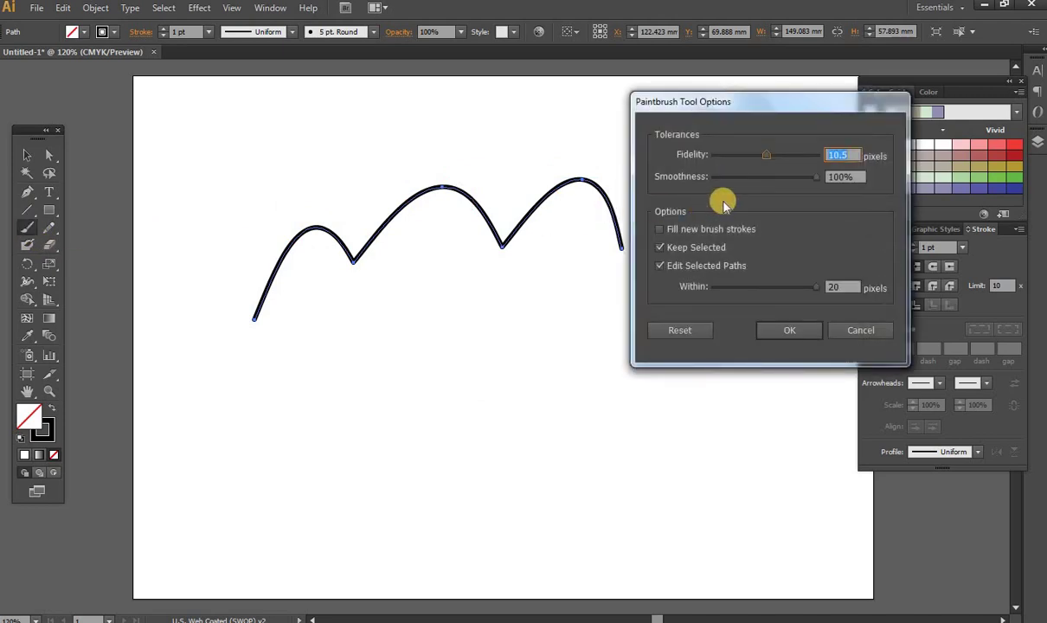
pyautogui.click(813, 176)
pyautogui.moveTo(813, 176); pyautogui.dragTo(811, 192)
pyautogui.moveTo(883, 184); pyautogui.dragTo(470, 340)
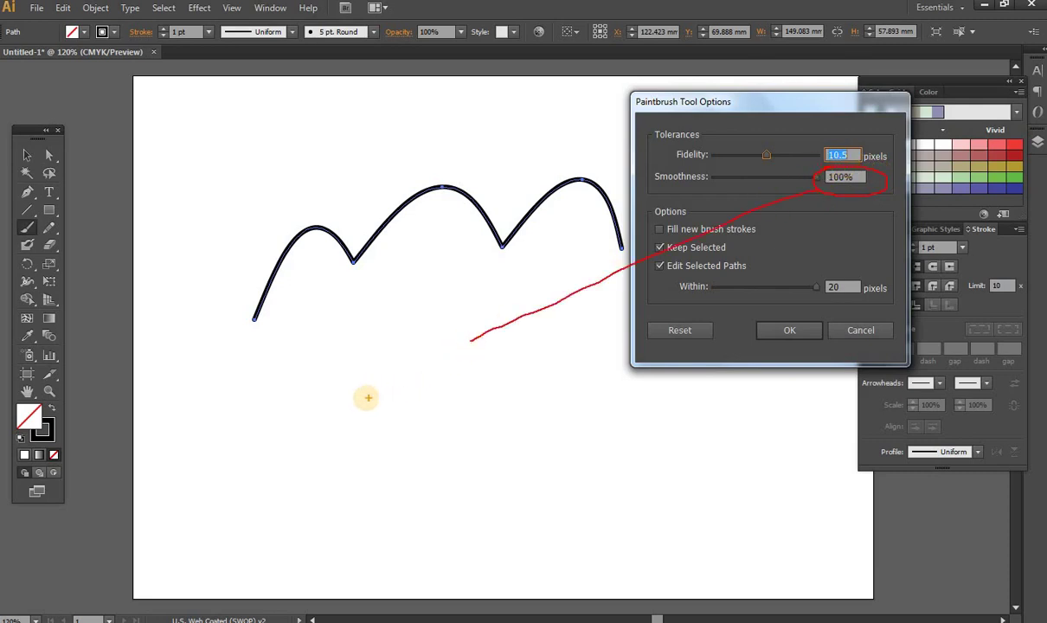
# - Write the red note 'duto smoothness is increased' below the path, then clear the annotations
pyautogui.moveTo(327, 404); pyautogui.dragTo(327, 387)
pyautogui.write('du')
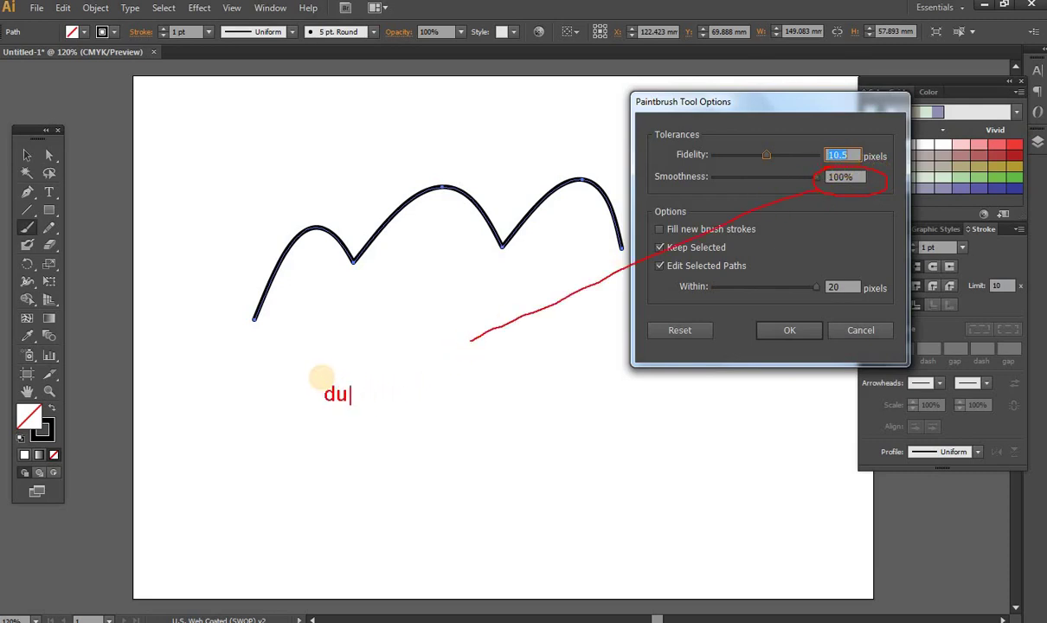
pyautogui.write('to smoo')
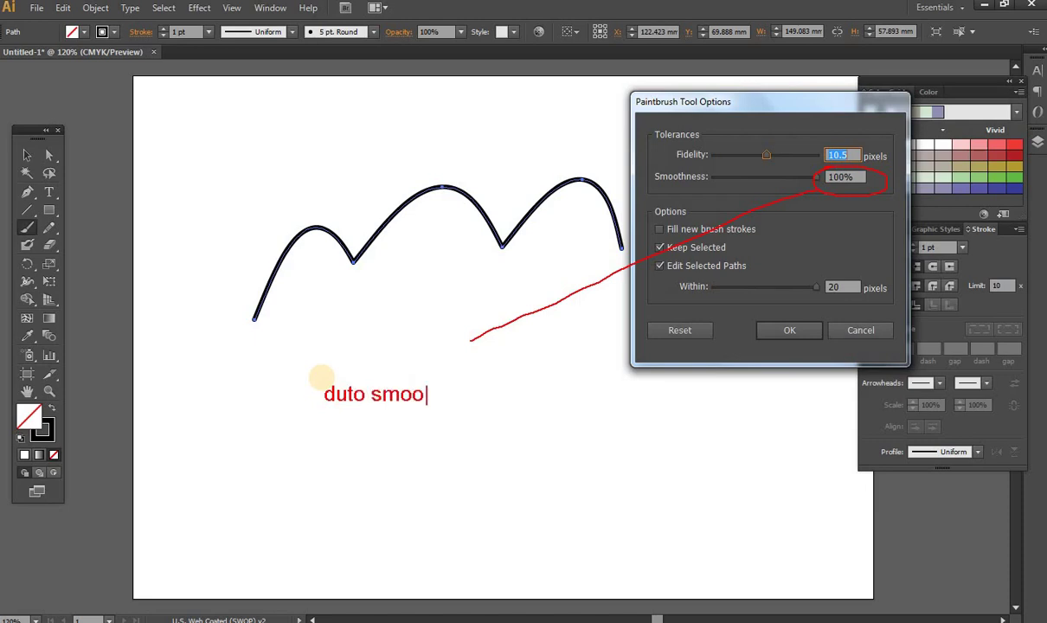
pyautogui.write('thness is ')
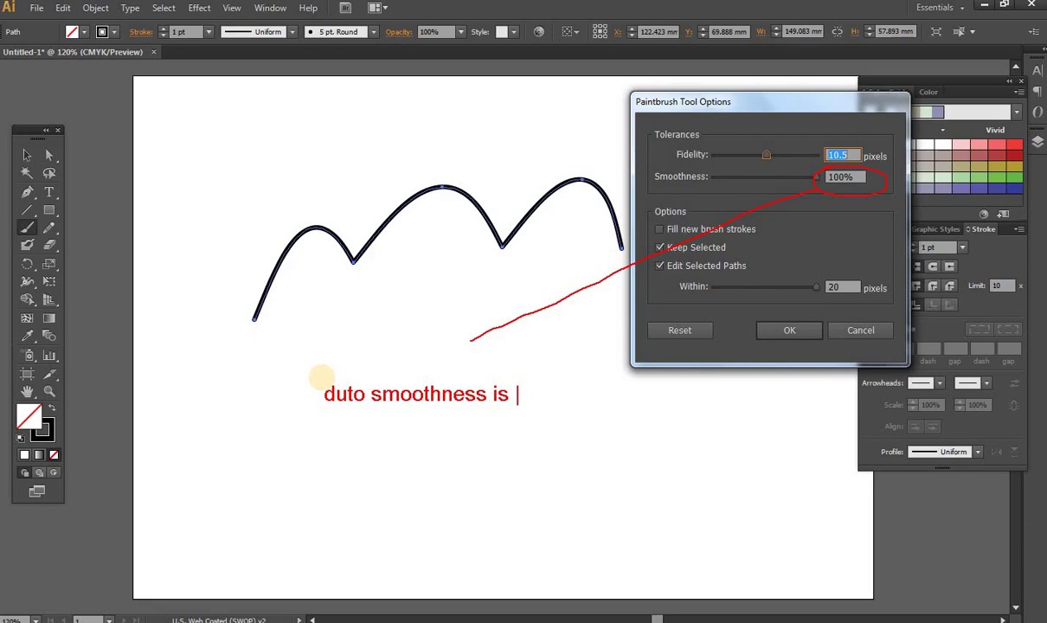
pyautogui.write('incr')
pyautogui.write('ea')
pyautogui.press('BackSpace')
pyautogui.write('ased')
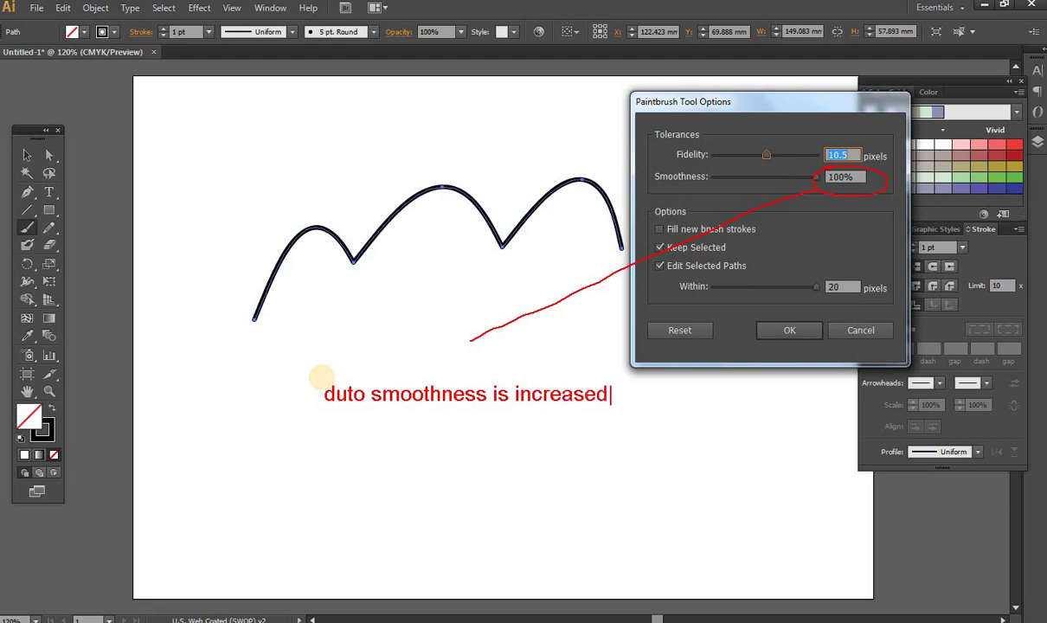
pyautogui.press('Escape')
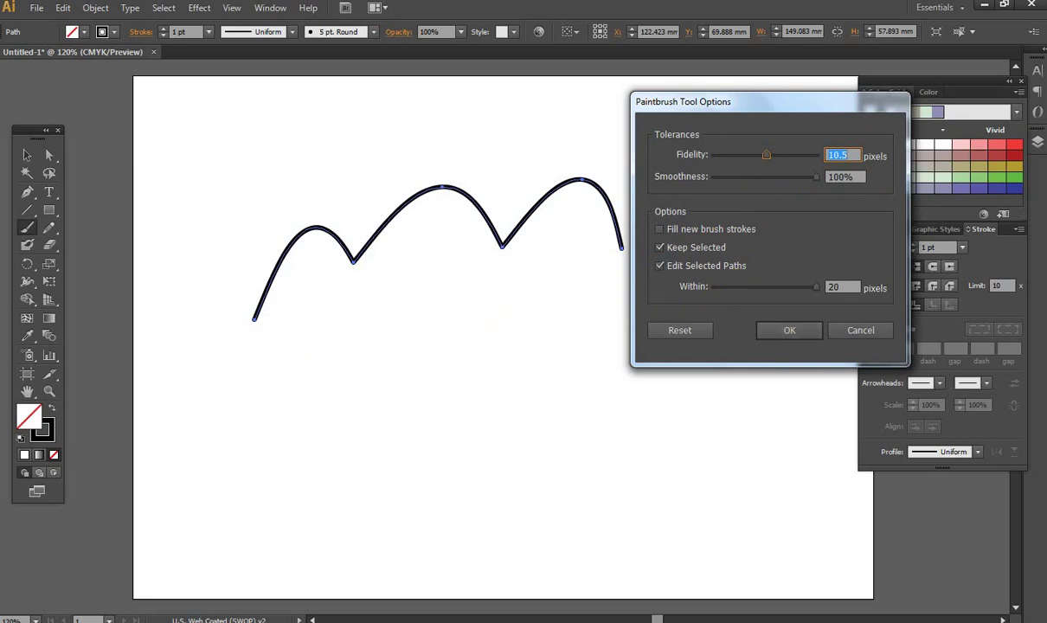
# - Turn off Keep Selected, then paint a long wave, a curved hook and a stroke beside the humped path
pyautogui.click(660, 247)
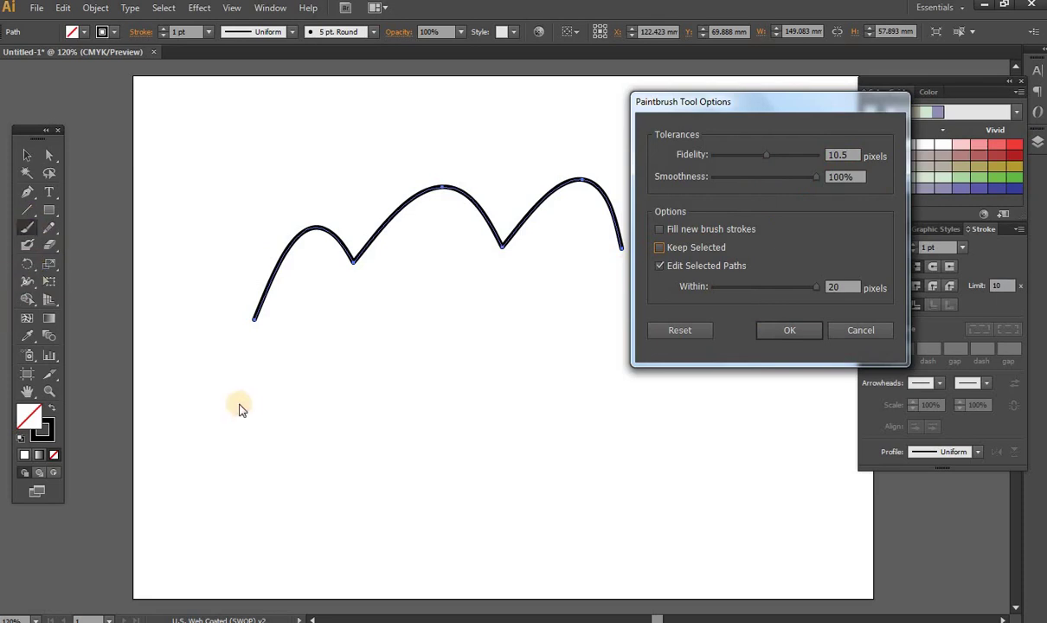
pyautogui.click(776, 329)
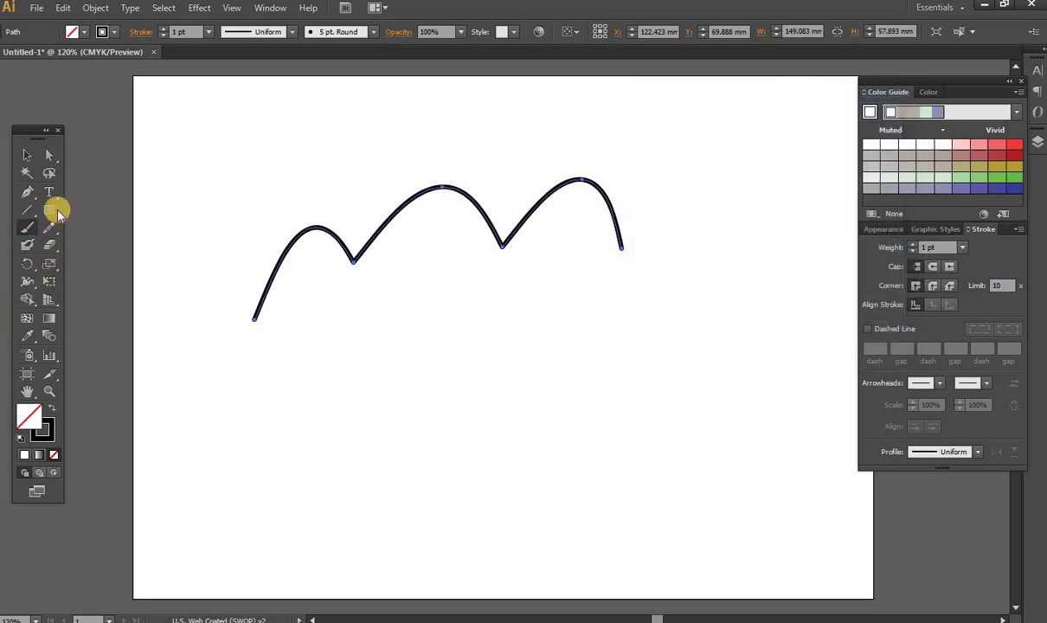
pyautogui.moveTo(244, 439)
pyautogui.mouseDown()
pyautogui.moveTo(489, 300)
pyautogui.moveTo(536, 333)
pyautogui.moveTo(464, 375)
pyautogui.moveTo(561, 402)
pyautogui.mouseUp()
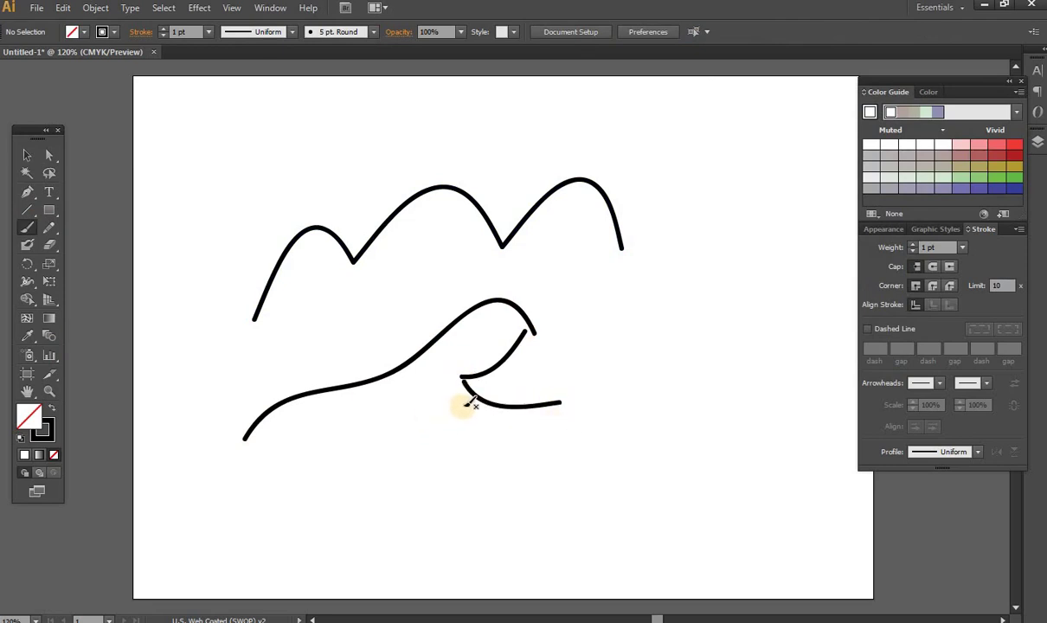
pyautogui.moveTo(468, 405); pyautogui.dragTo(483, 399)
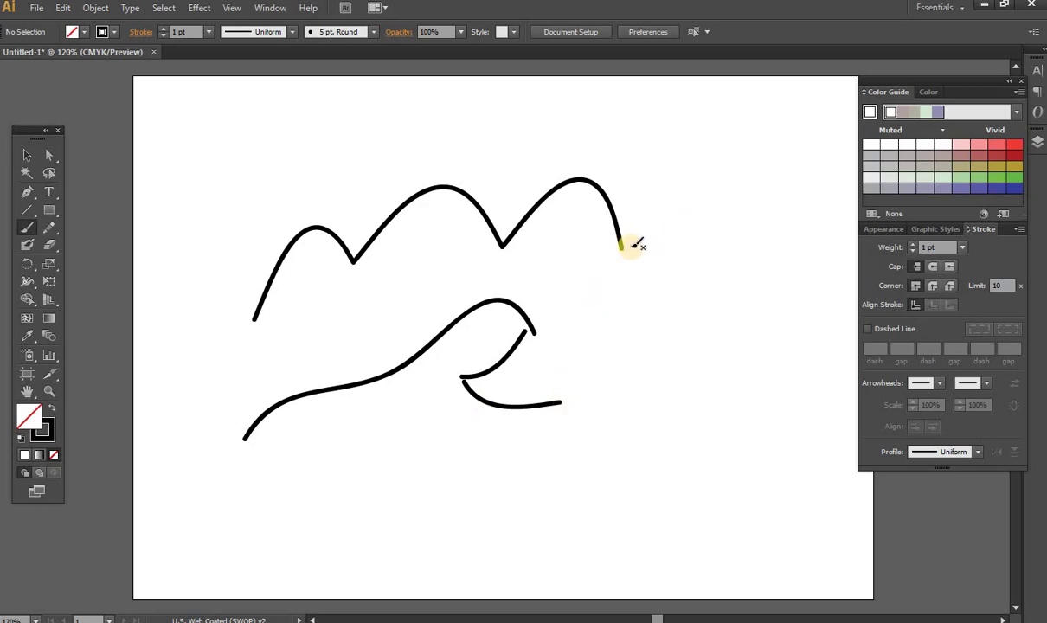
pyautogui.moveTo(560, 333)
pyautogui.mouseDown()
pyautogui.moveTo(542, 332)
pyautogui.moveTo(576, 269)
pyautogui.moveTo(621, 350)
pyautogui.moveTo(692, 269)
pyautogui.mouseUp()
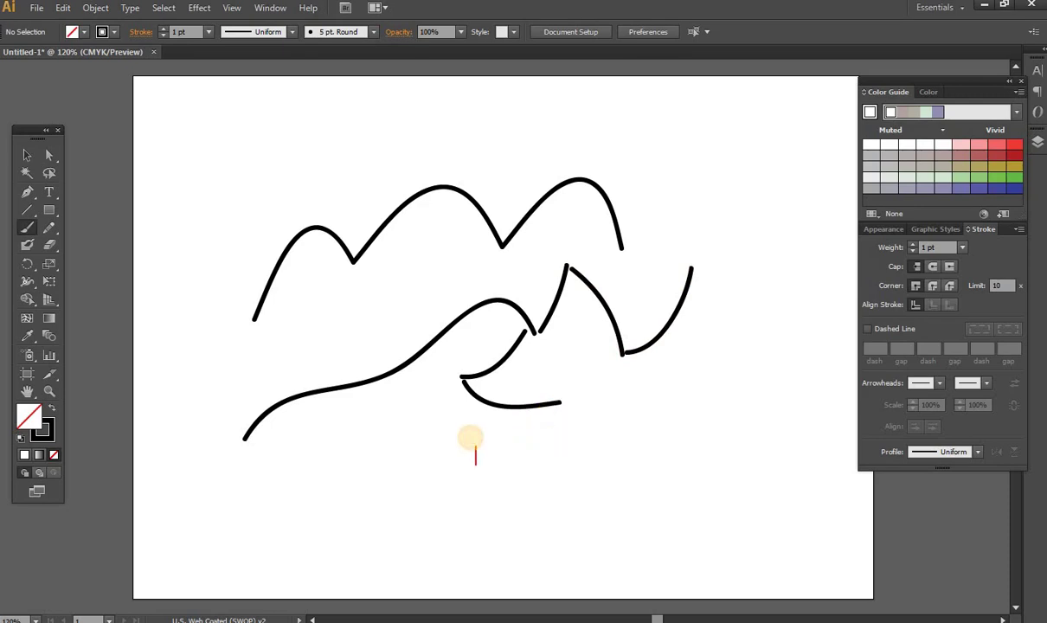
pyautogui.write('when you ')
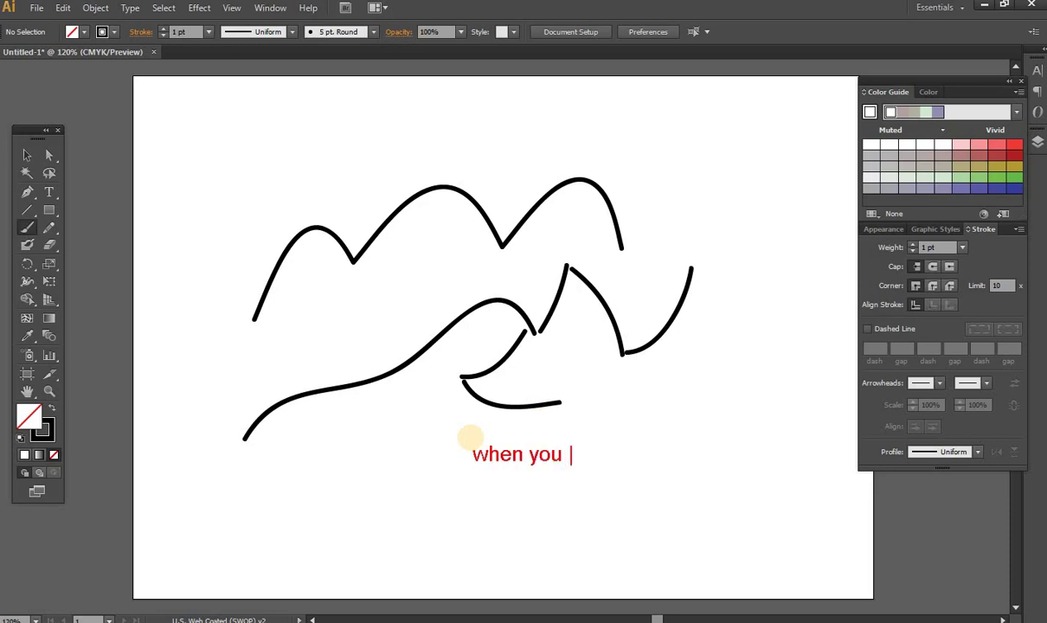
pyautogui.write('use ')
pyautogui.write('new ')
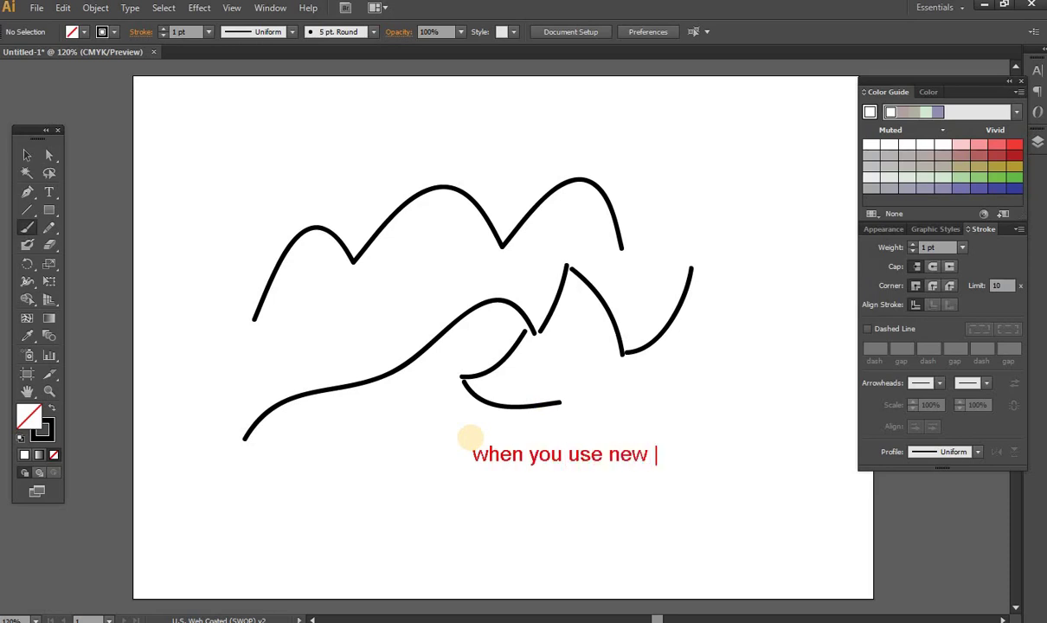
pyautogui.write('stroke ')
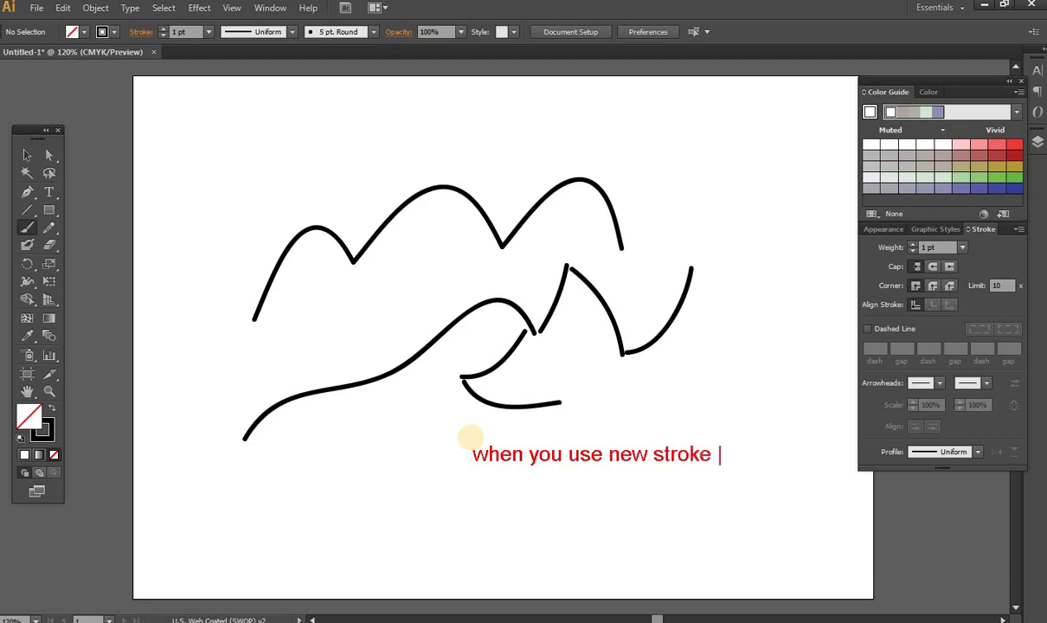
pyautogui.write('near ')
pyautogui.write('previ')
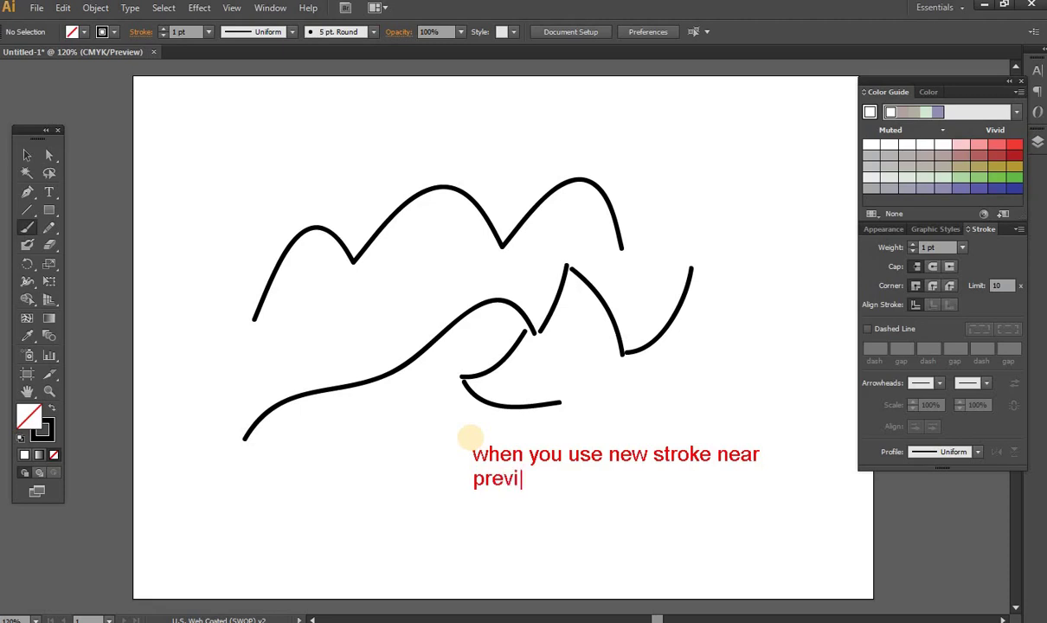
pyautogui.write('ous ')
pyautogui.write('te')
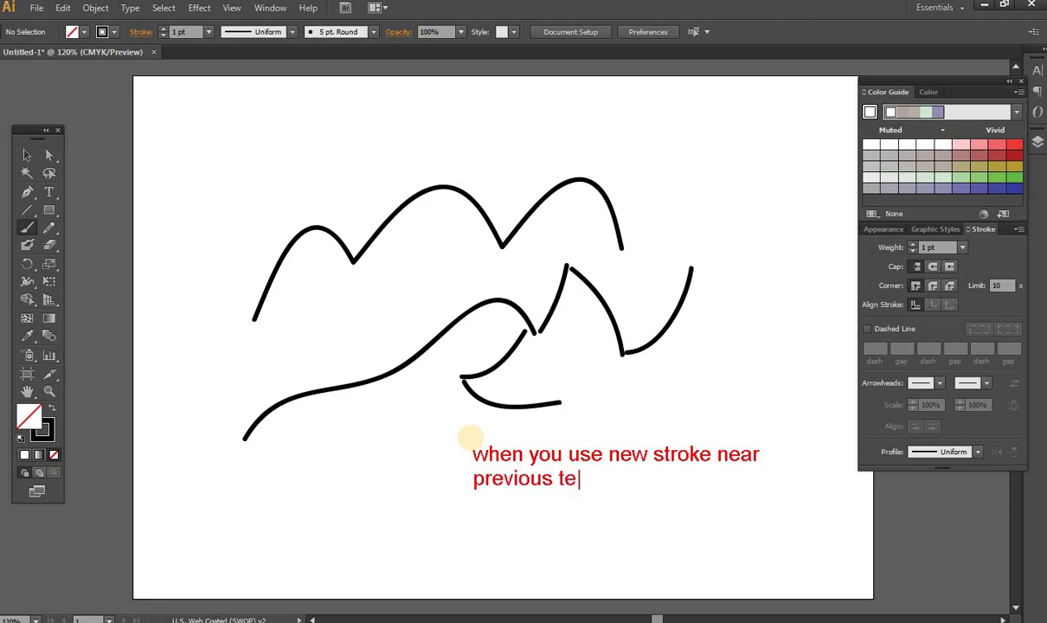
pyautogui.press('BackSpace')
pyautogui.write('hen ')
pyautogui.write('you see ')
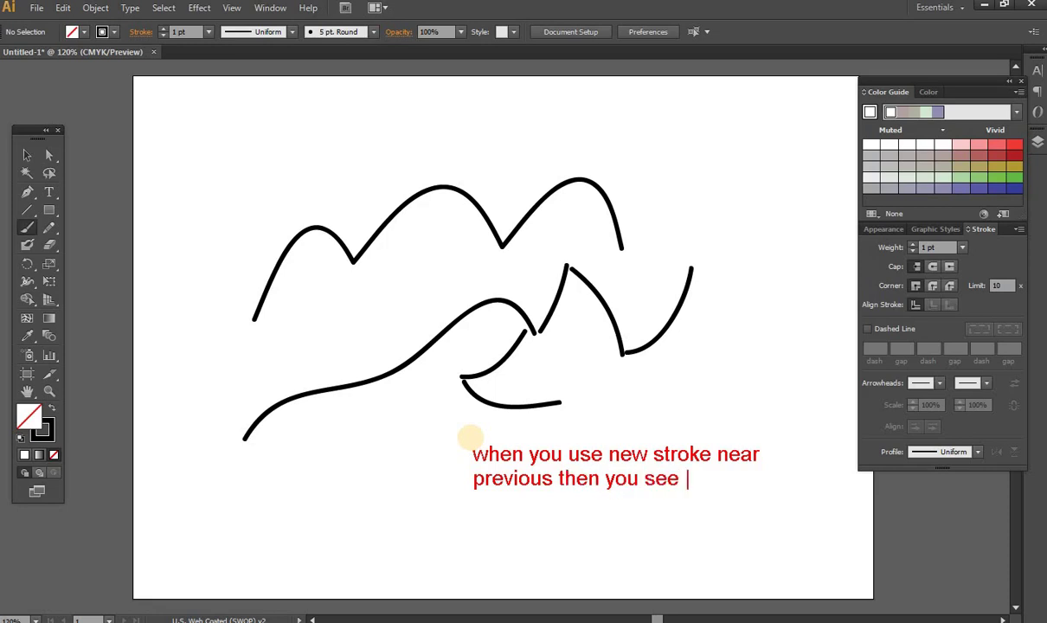
pyautogui.write('both ')
pyautogui.write('str')
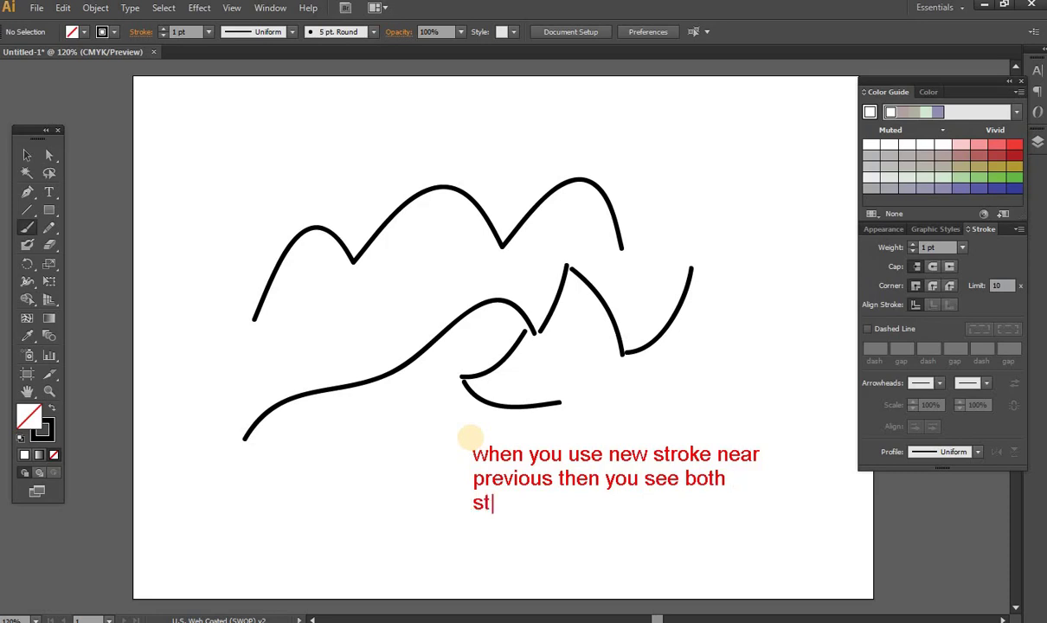
pyautogui.write('okes not j')
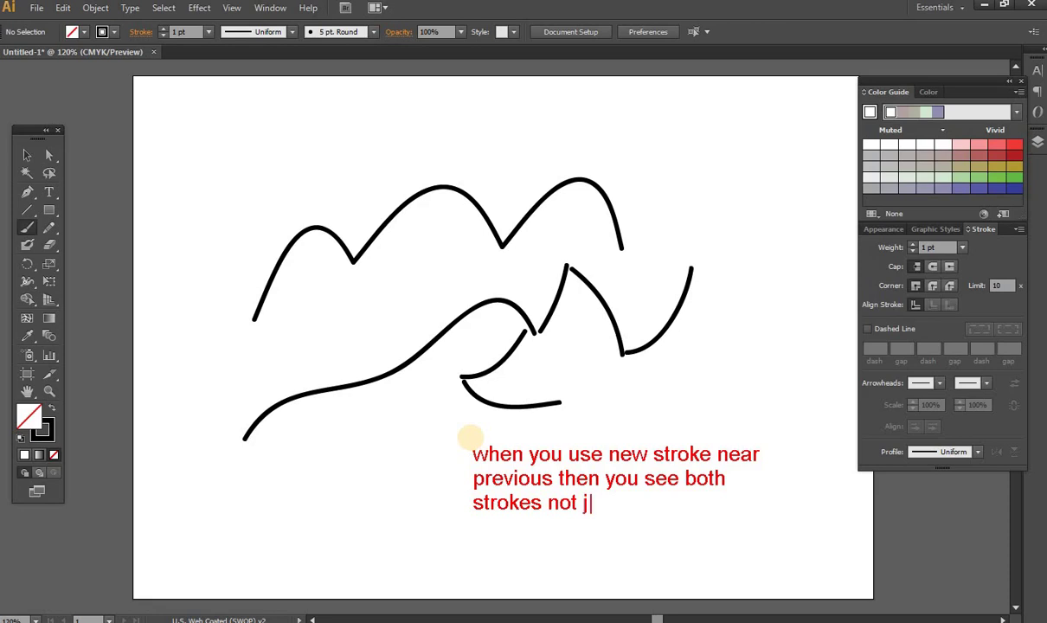
pyautogui.write('oint')
pyautogui.write(' double cl')
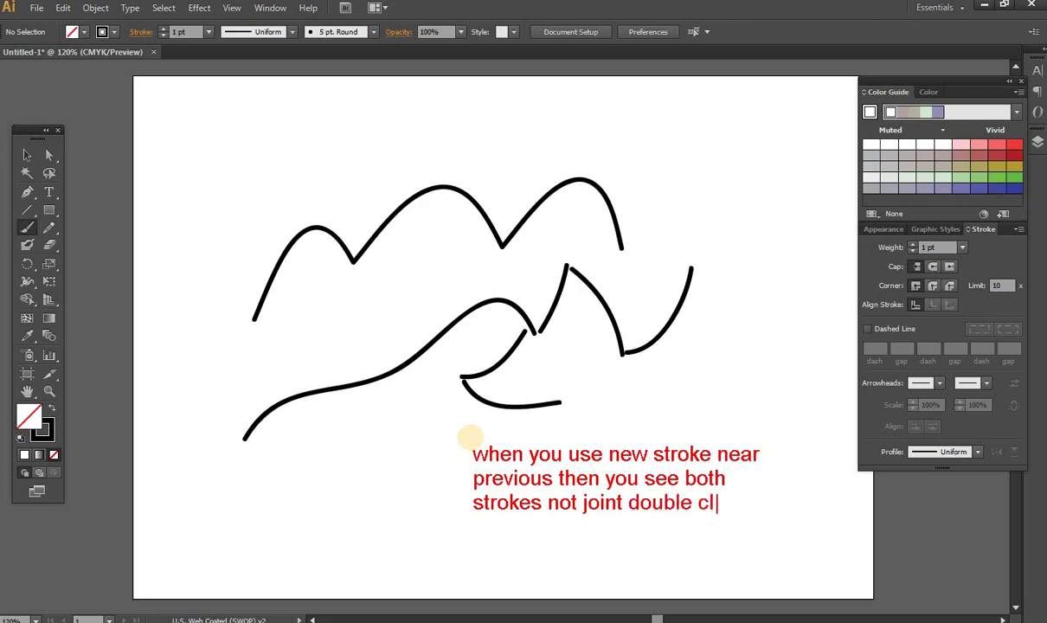
pyautogui.write('ick ')
pyautogui.write('on s')
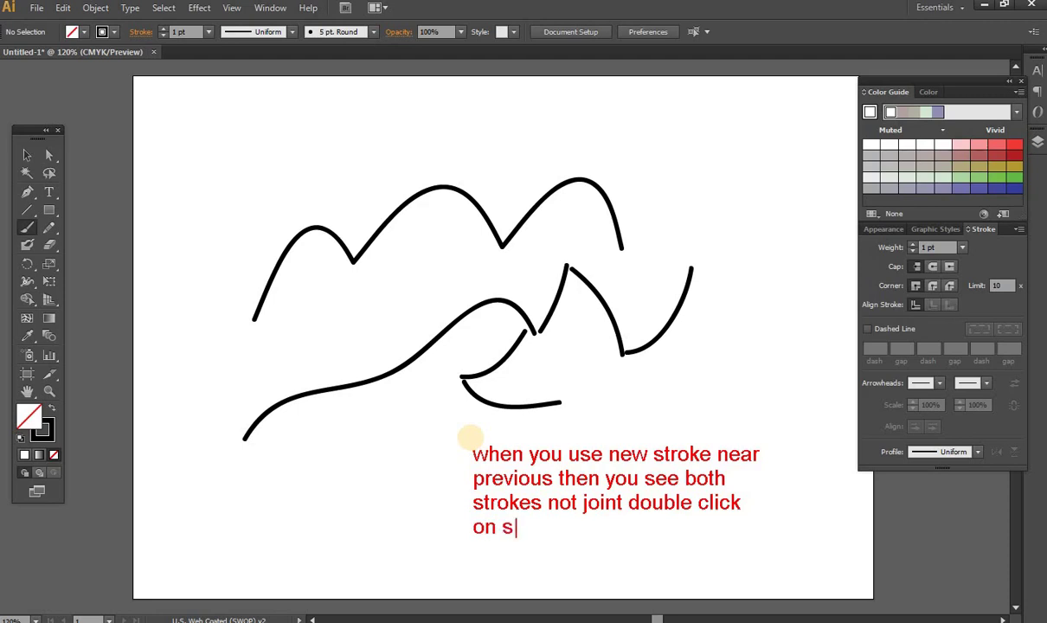
pyautogui.press('BackSpace')
pyautogui.write('paint')
pyautogui.write('brush ')
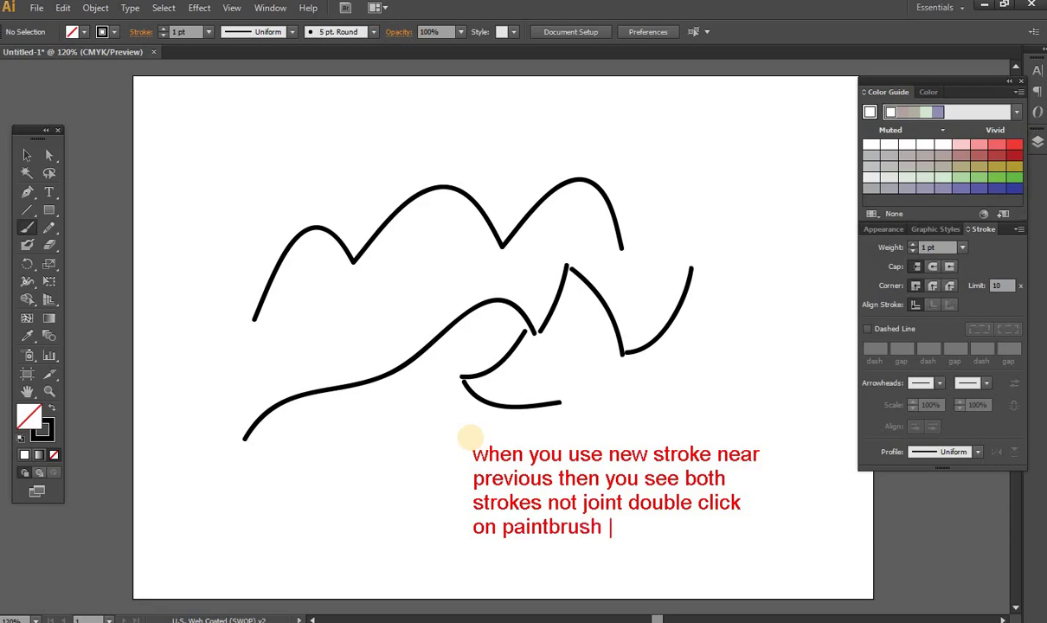
pyautogui.write('and')
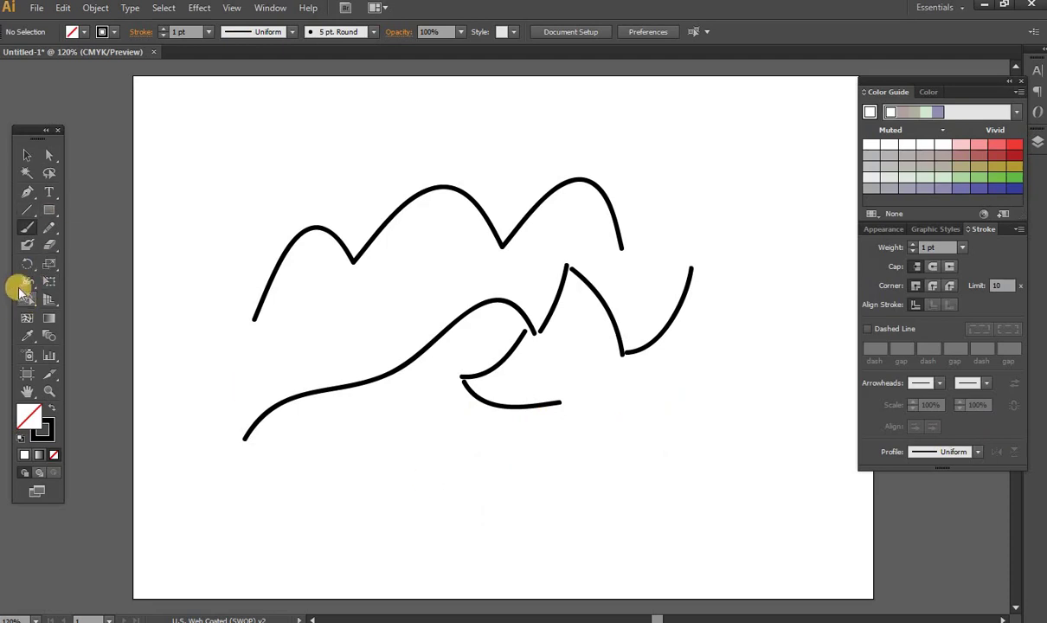
# - Reopen the paintbrush options and circle Keep Selected in red, with a line to the strokes
pyautogui.doubleClick(26, 227)
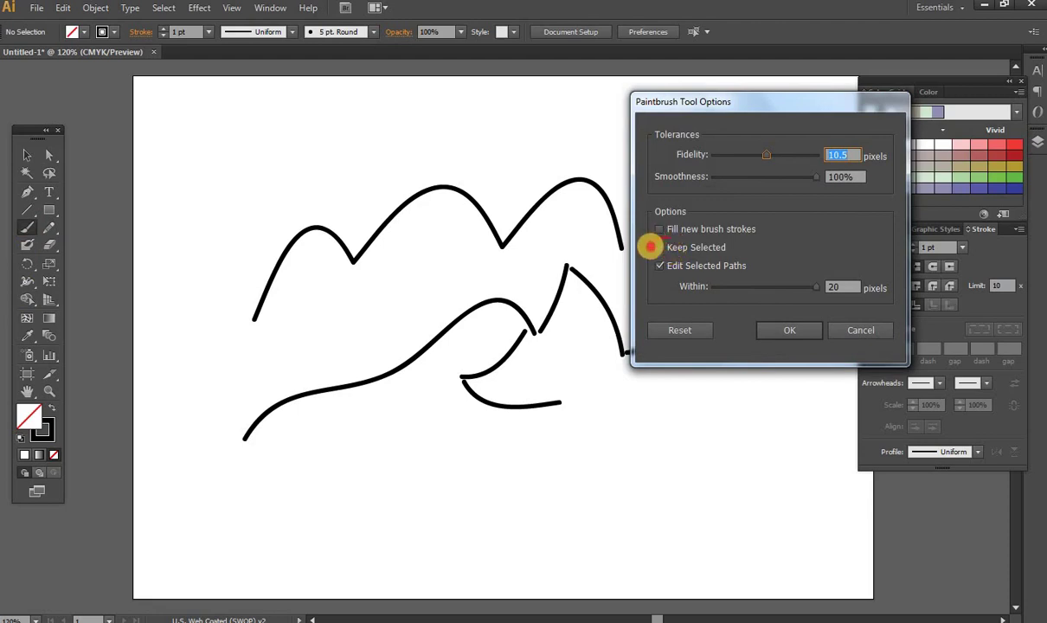
pyautogui.click(660, 248)
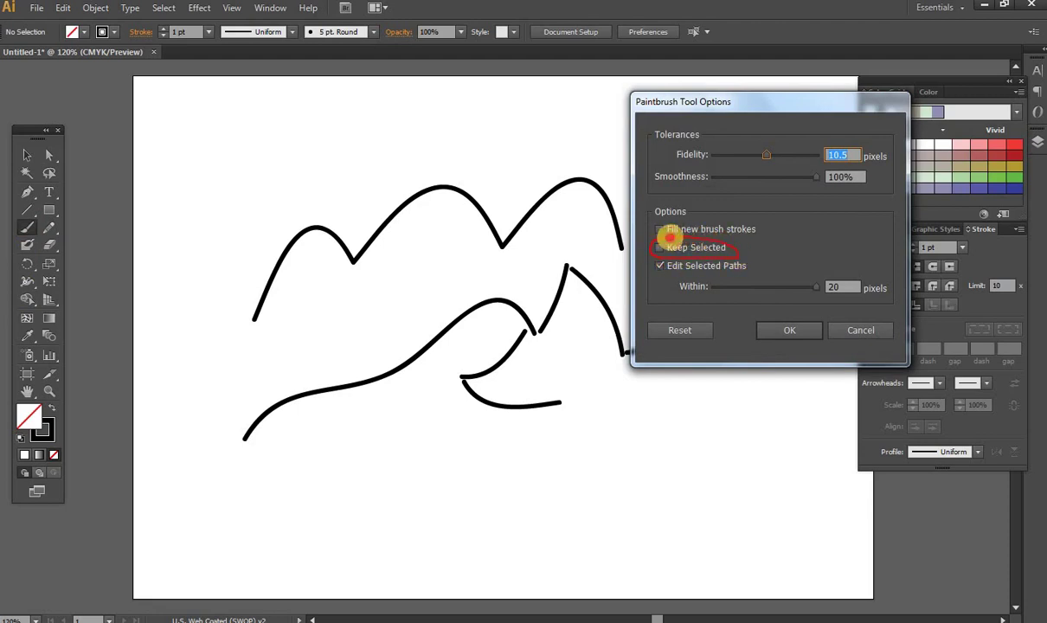
pyautogui.click(654, 250)
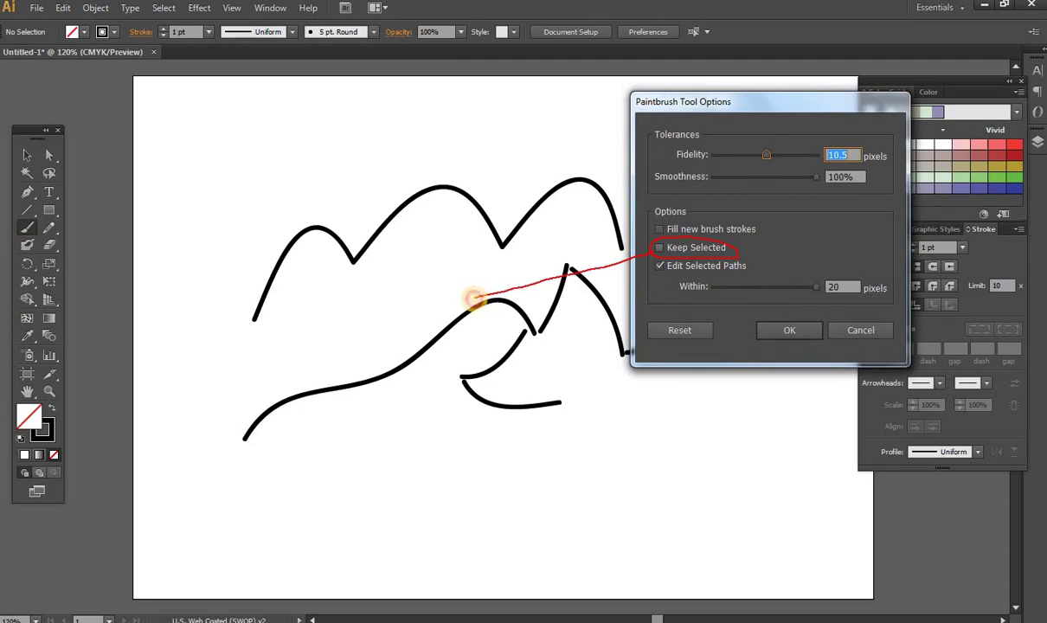
pyautogui.moveTo(474, 298); pyautogui.dragTo(678, 446)
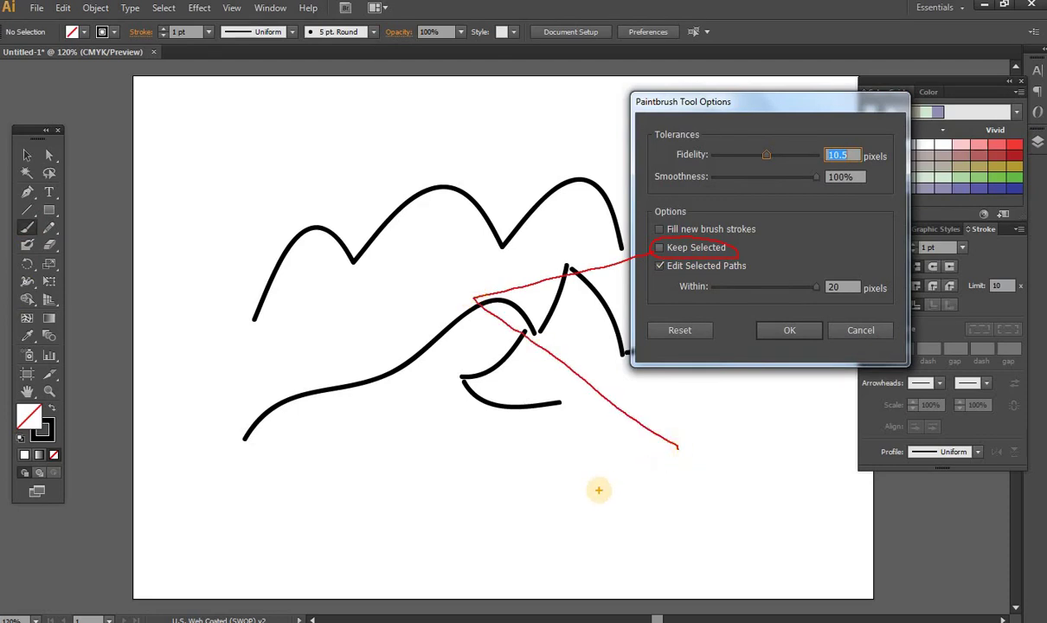
# - Write a two-line red note: 'select keep selected when you see next stroke' / 'oin near previous stroke'
pyautogui.moveTo(566, 489); pyautogui.dragTo(564, 468)
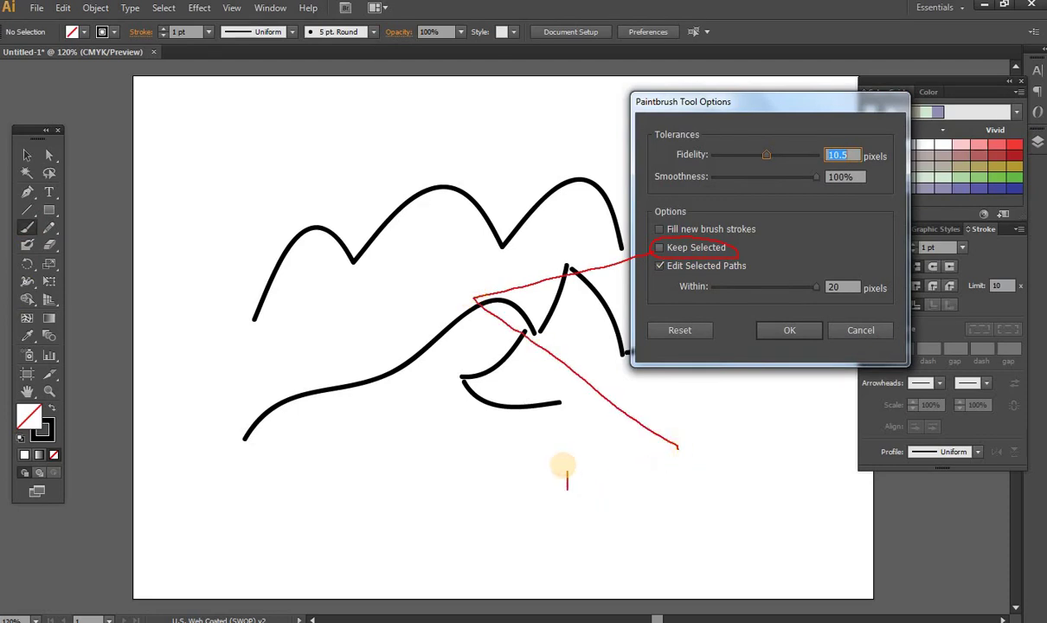
pyautogui.write('selec')
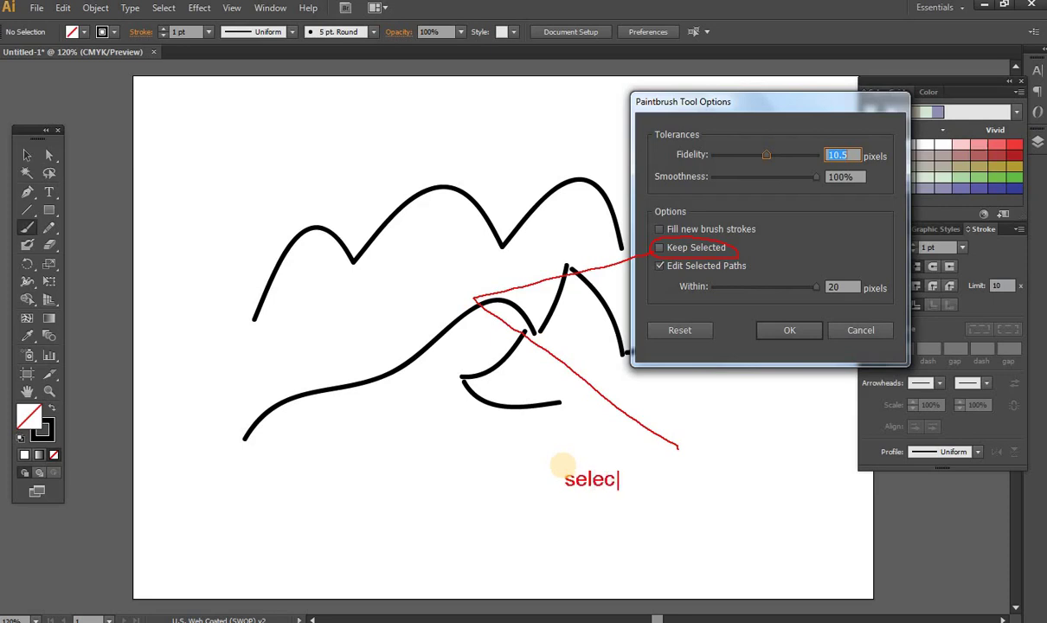
pyautogui.write('t keep ')
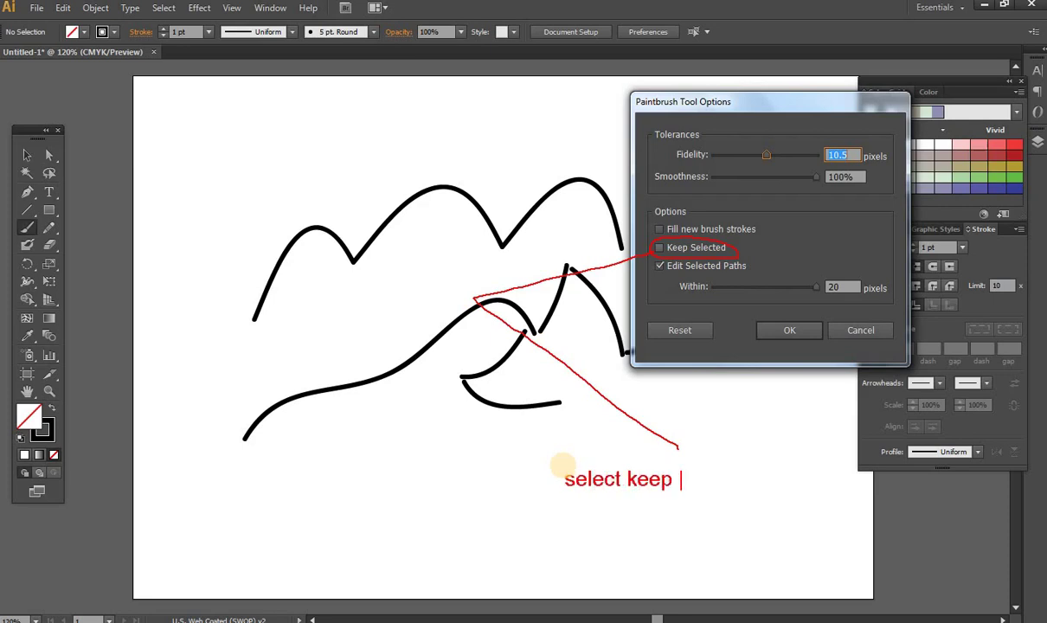
pyautogui.write('selected ')
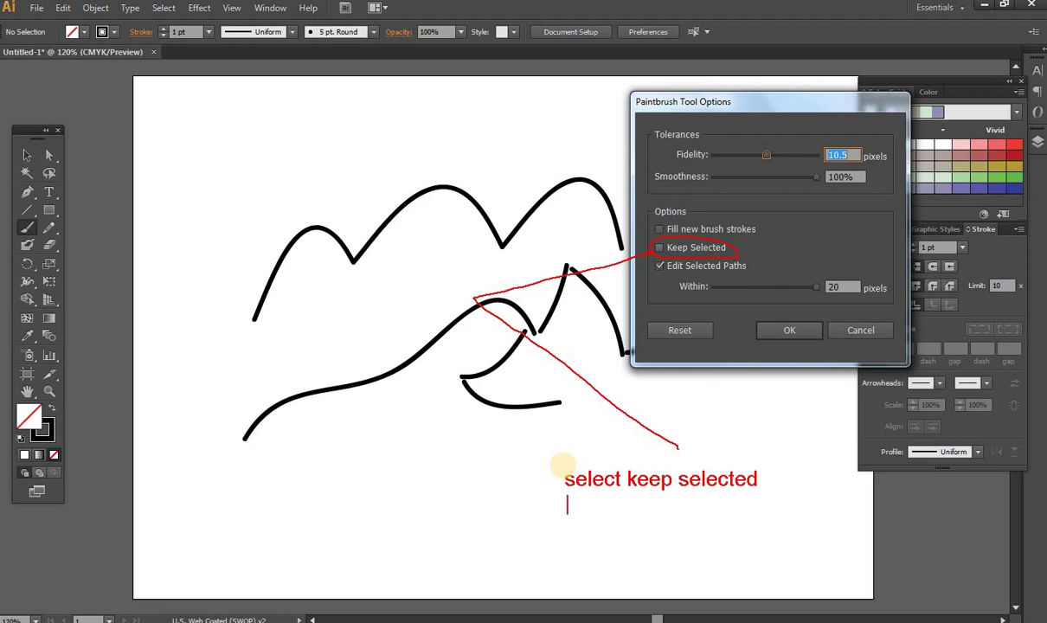
pyautogui.write('when you se')
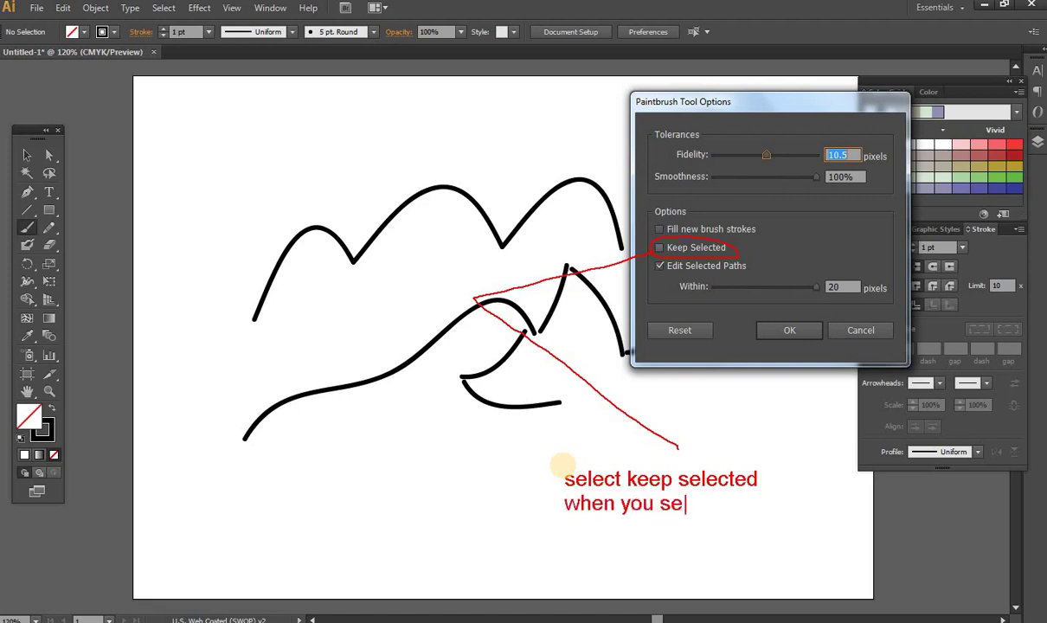
pyautogui.write('e n')
pyautogui.write('edx')
pyautogui.press('BackSpace')
pyautogui.write('x')
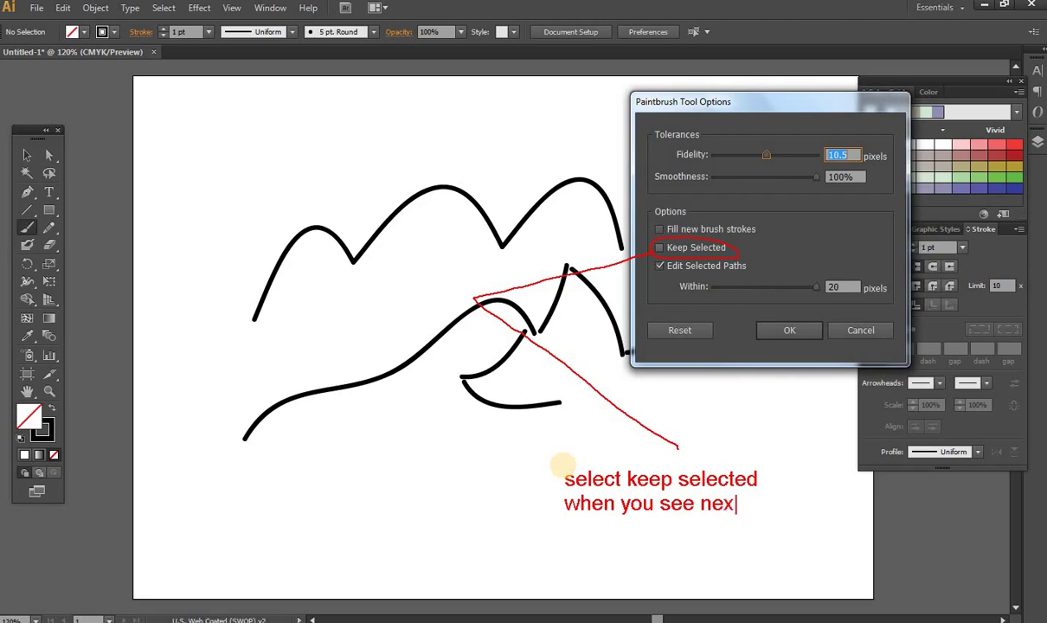
pyautogui.write('t strok')
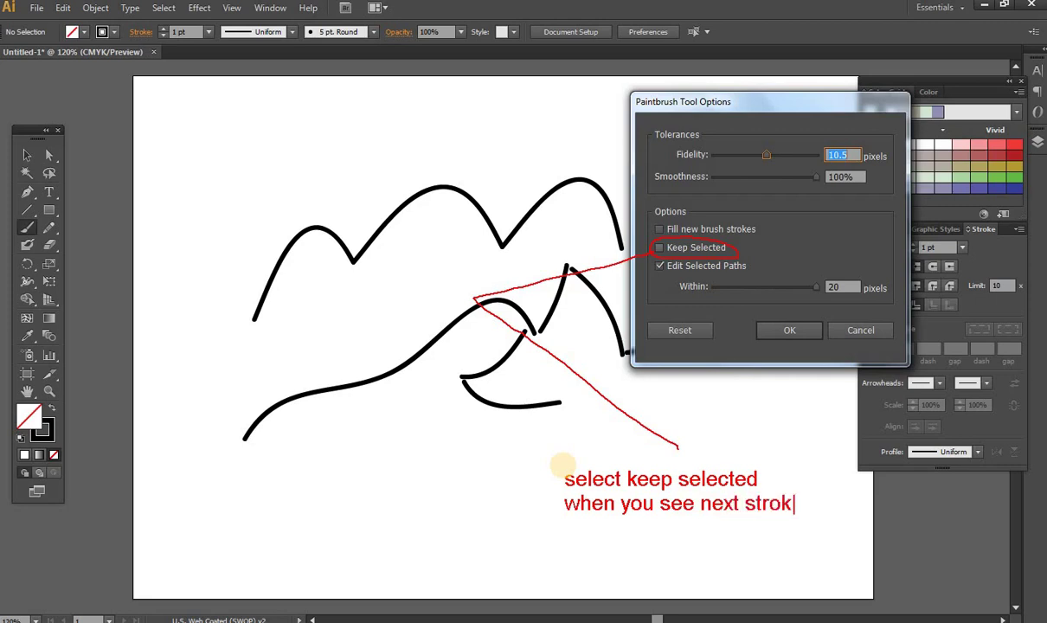
pyautogui.write('e')
pyautogui.press('Return')
pyautogui.write('oin nea')
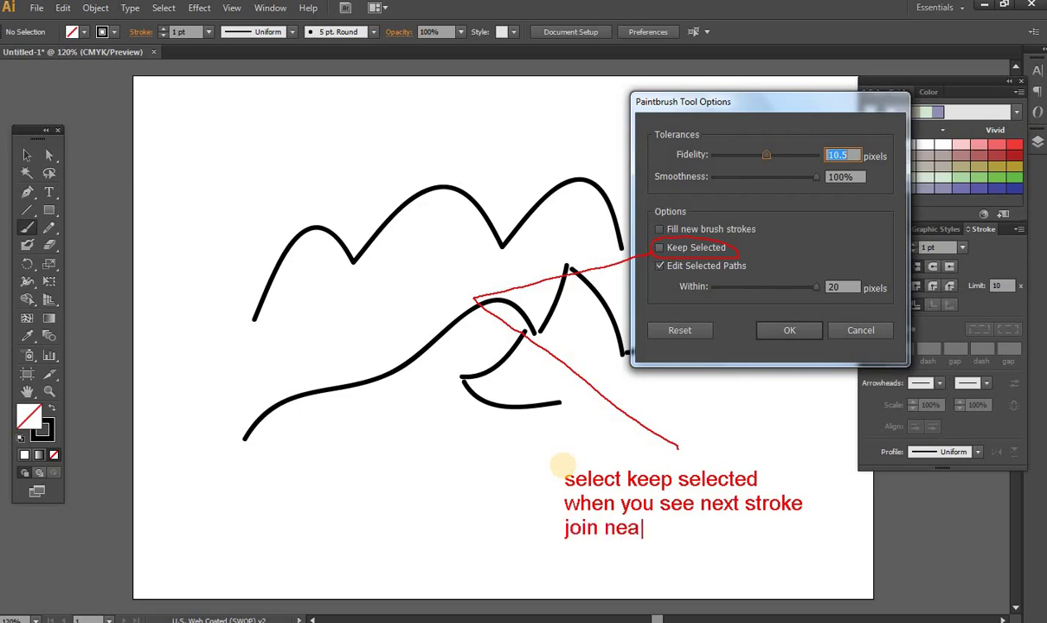
pyautogui.write('r pre')
pyautogui.write('vious ')
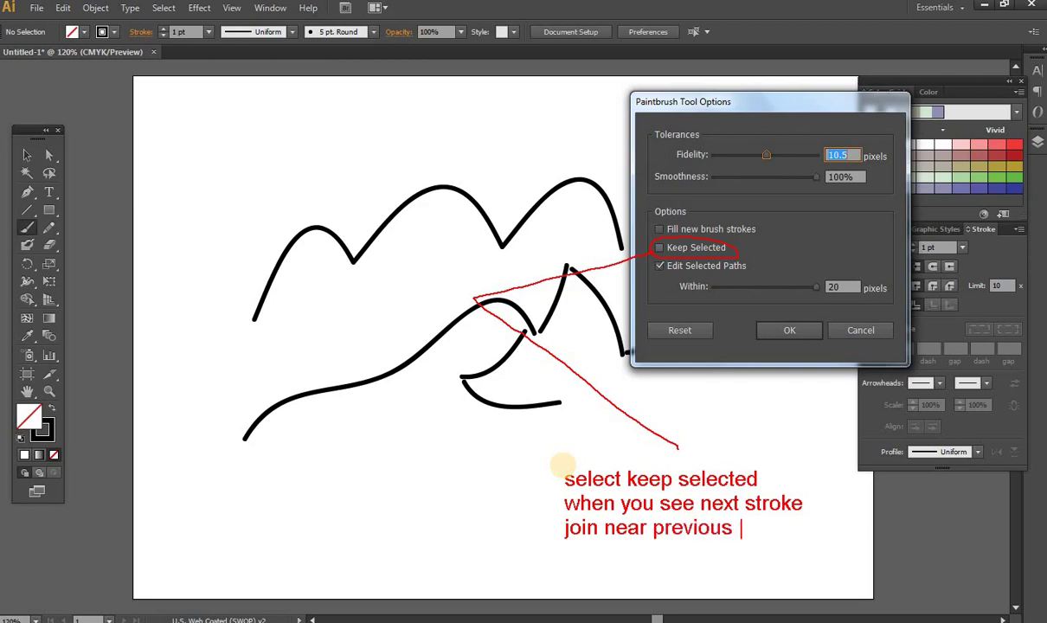
pyautogui.write('strok')
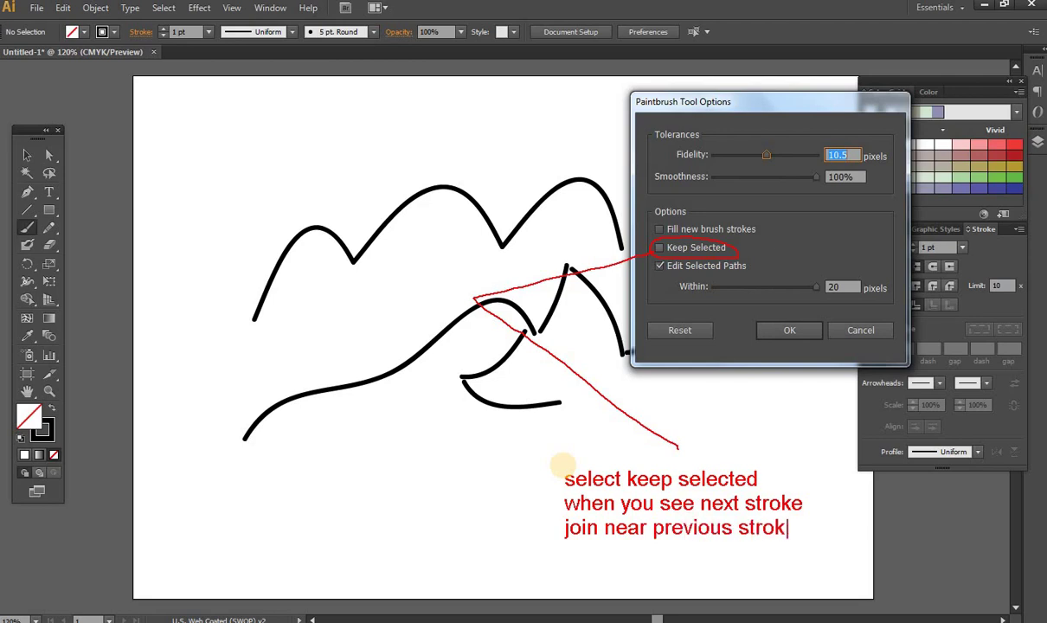
pyautogui.write('e')
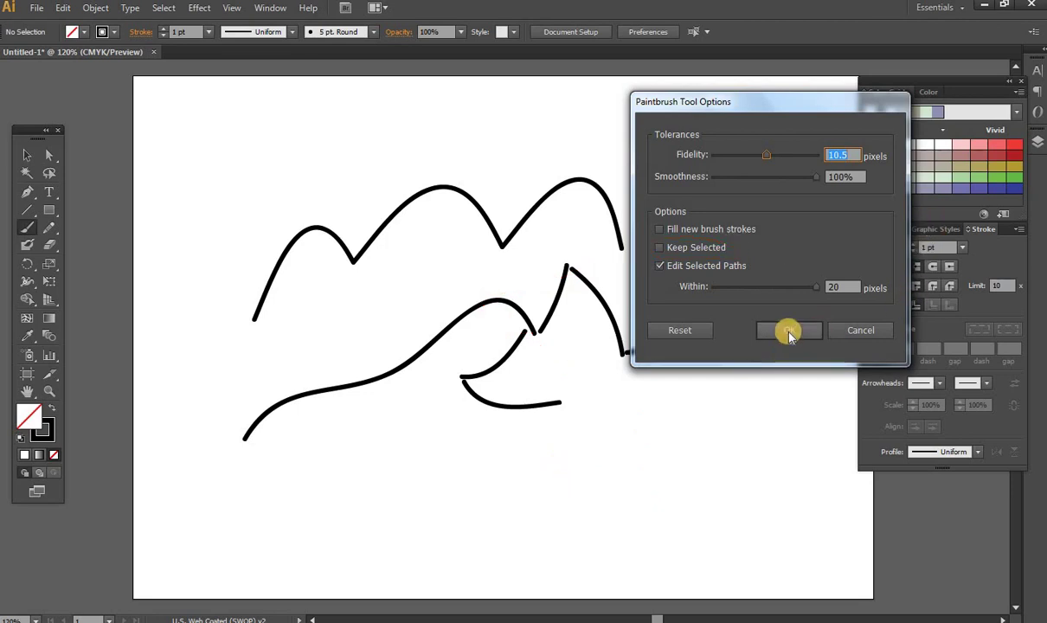
# - Enable Keep Selected for the paintbrush, then paint a lower curve and bend its end downward
pyautogui.click(660, 248)
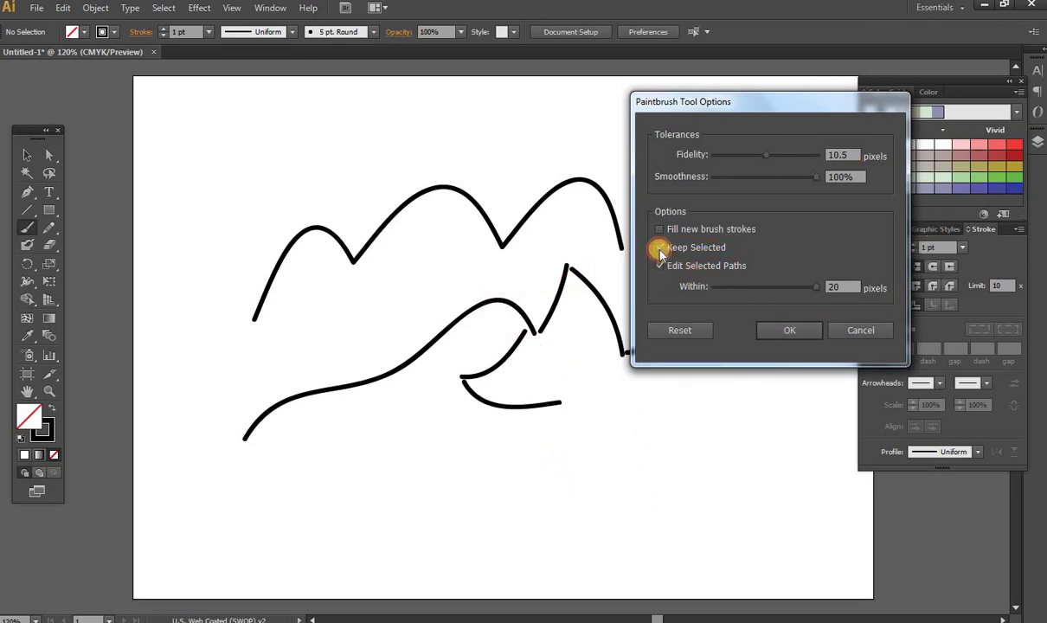
pyautogui.click(776, 332)
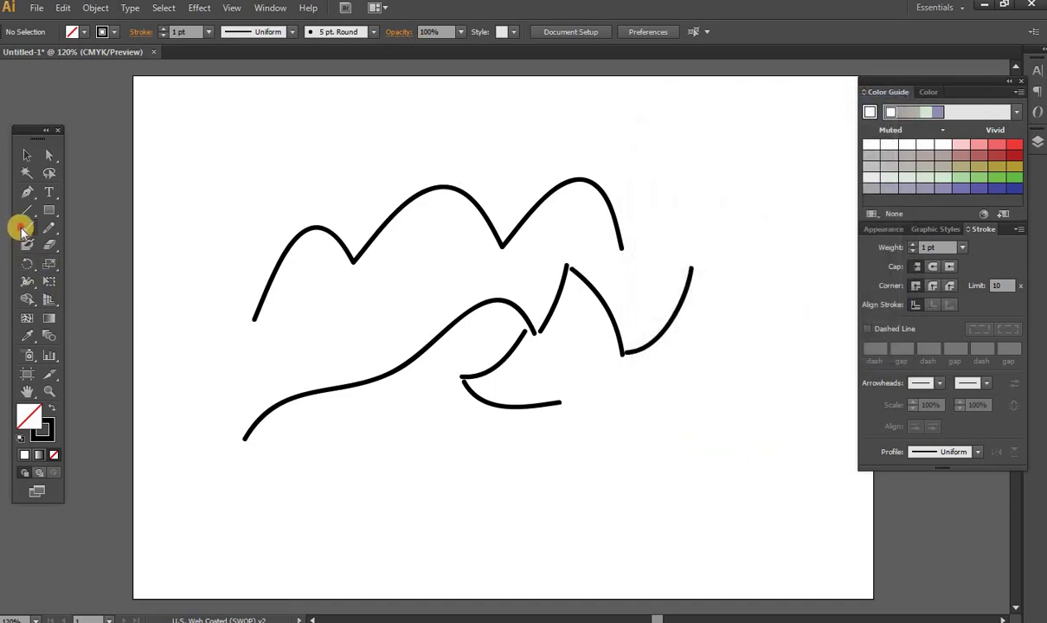
pyautogui.moveTo(329, 478); pyautogui.dragTo(718, 454)
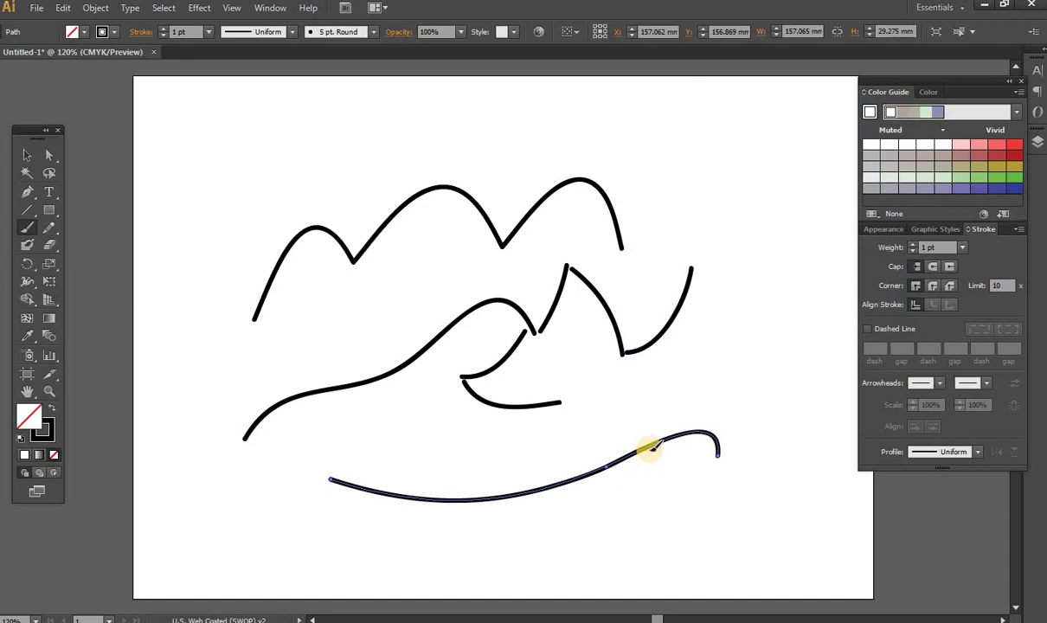
pyautogui.moveTo(653, 445)
pyautogui.mouseDown()
pyautogui.moveTo(577, 545)
pyautogui.moveTo(730, 542)
pyautogui.moveTo(746, 520)
pyautogui.mouseUp()
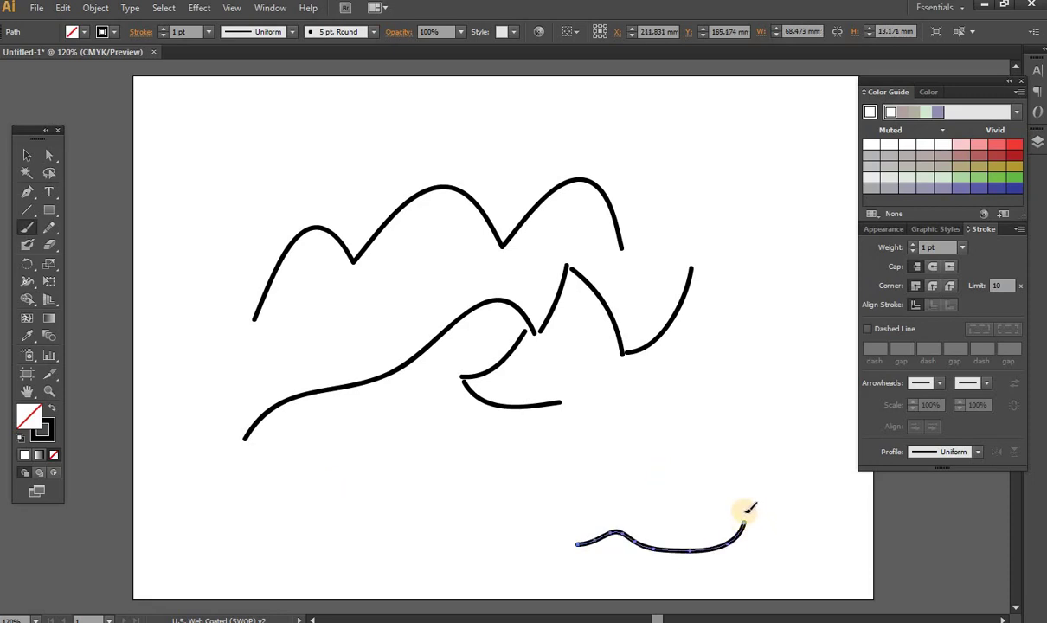
# - Paint a long rising stroke and a top stroke, extending each from its selected end
pyautogui.moveTo(412, 478)
pyautogui.mouseDown()
pyautogui.moveTo(645, 363)
pyautogui.moveTo(761, 282)
pyautogui.moveTo(824, 304)
pyautogui.moveTo(683, 437)
pyautogui.mouseUp()
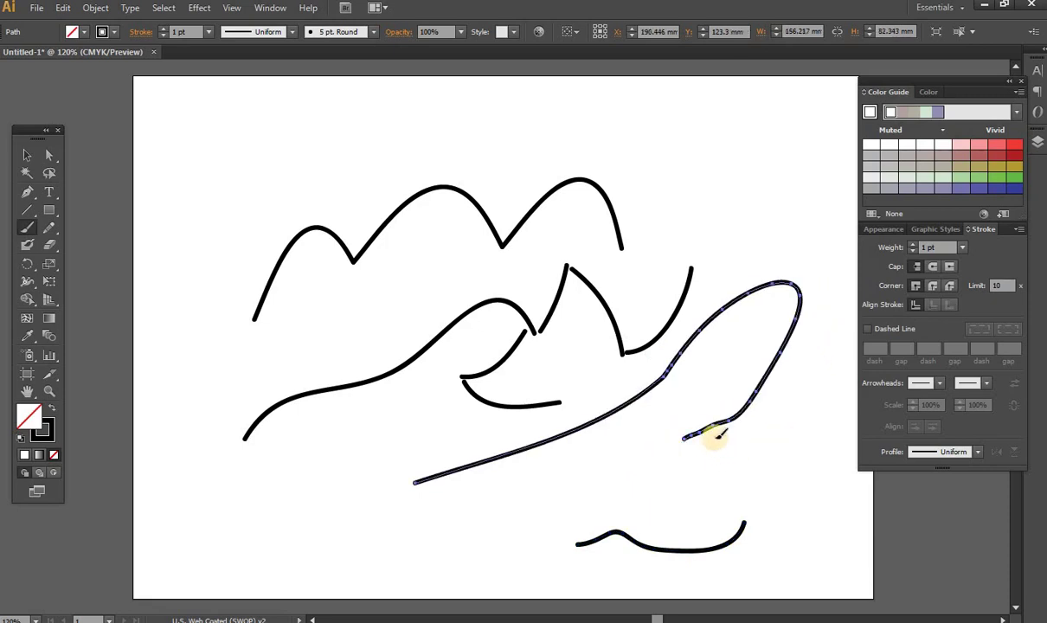
pyautogui.moveTo(706, 436); pyautogui.dragTo(813, 421)
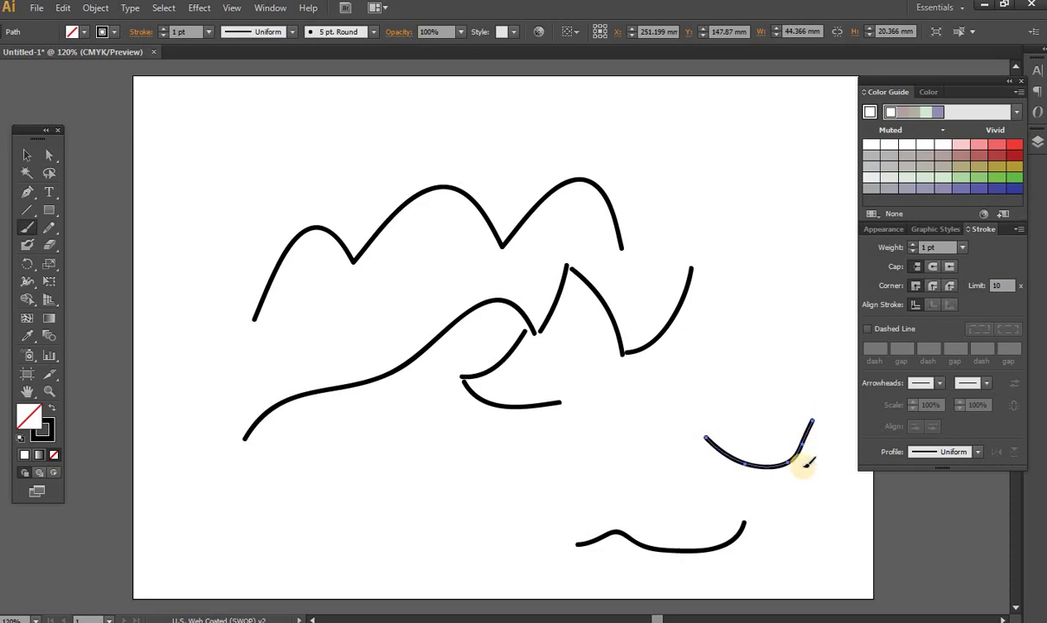
pyautogui.moveTo(204, 205)
pyautogui.mouseDown()
pyautogui.moveTo(720, 115)
pyautogui.moveTo(649, 192)
pyautogui.moveTo(703, 227)
pyautogui.moveTo(779, 212)
pyautogui.mouseUp()
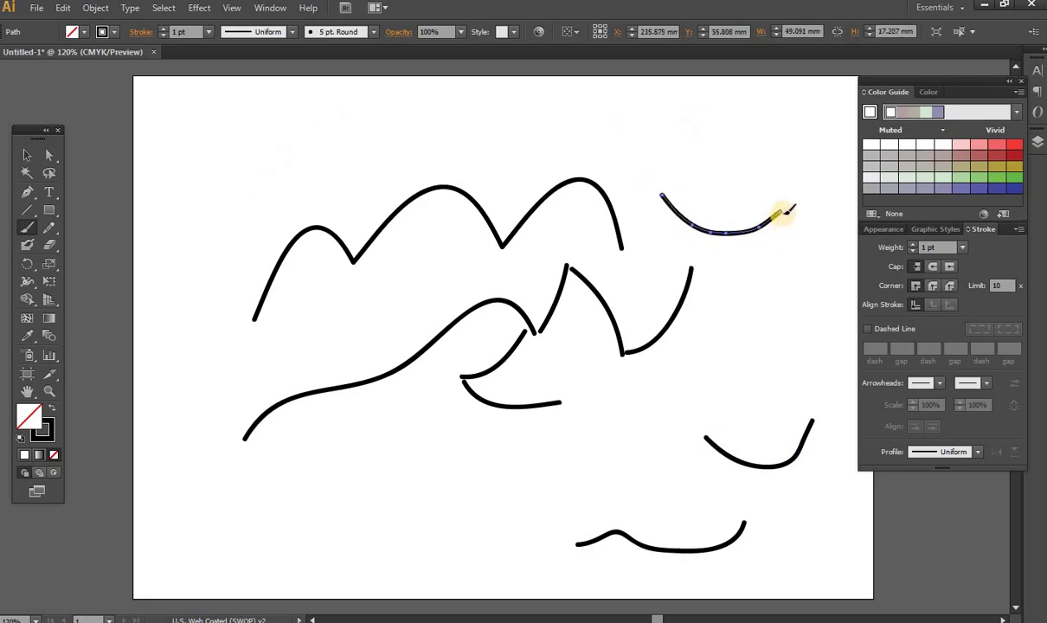
pyautogui.moveTo(781, 212)
pyautogui.mouseDown()
pyautogui.moveTo(770, 140)
pyautogui.moveTo(758, 192)
pyautogui.moveTo(828, 226)
pyautogui.moveTo(717, 251)
pyautogui.moveTo(742, 164)
pyautogui.moveTo(759, 147)
pyautogui.moveTo(750, 105)
pyautogui.moveTo(666, 113)
pyautogui.moveTo(647, 281)
pyautogui.mouseUp()
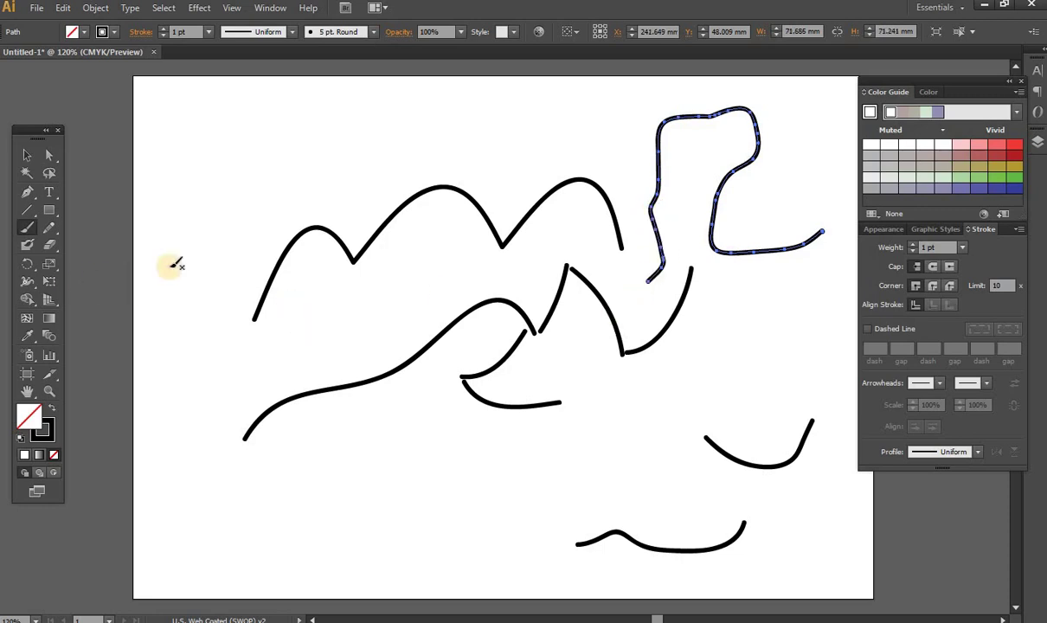
# - Delete all brush strokes, then mark the Pencil tool with a red 'pencil' callout
pyautogui.hotkey('ctrl', 'a')
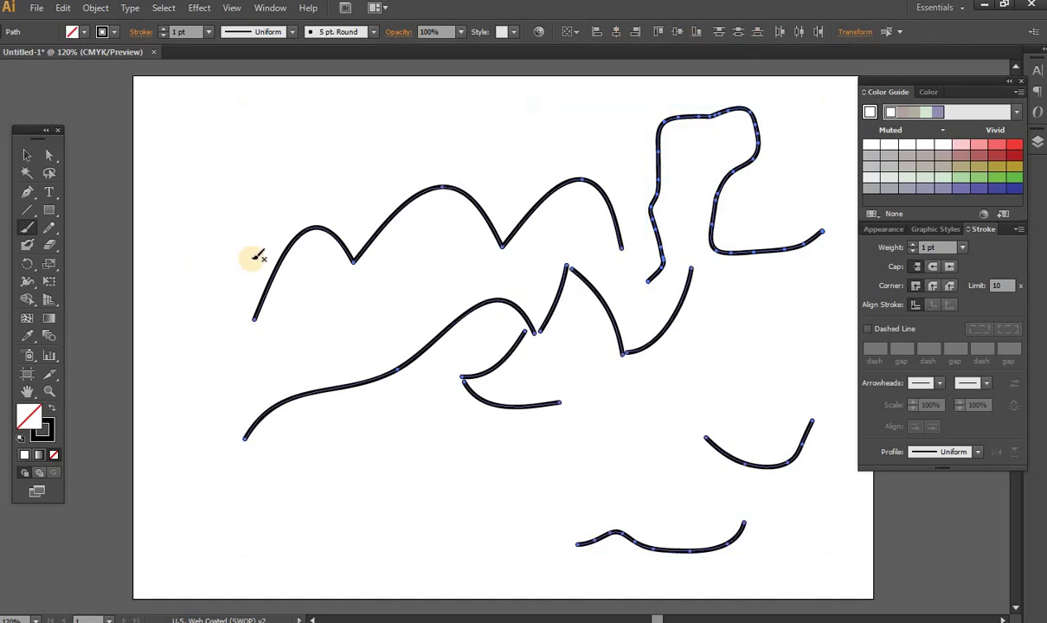
pyautogui.press('Delete')
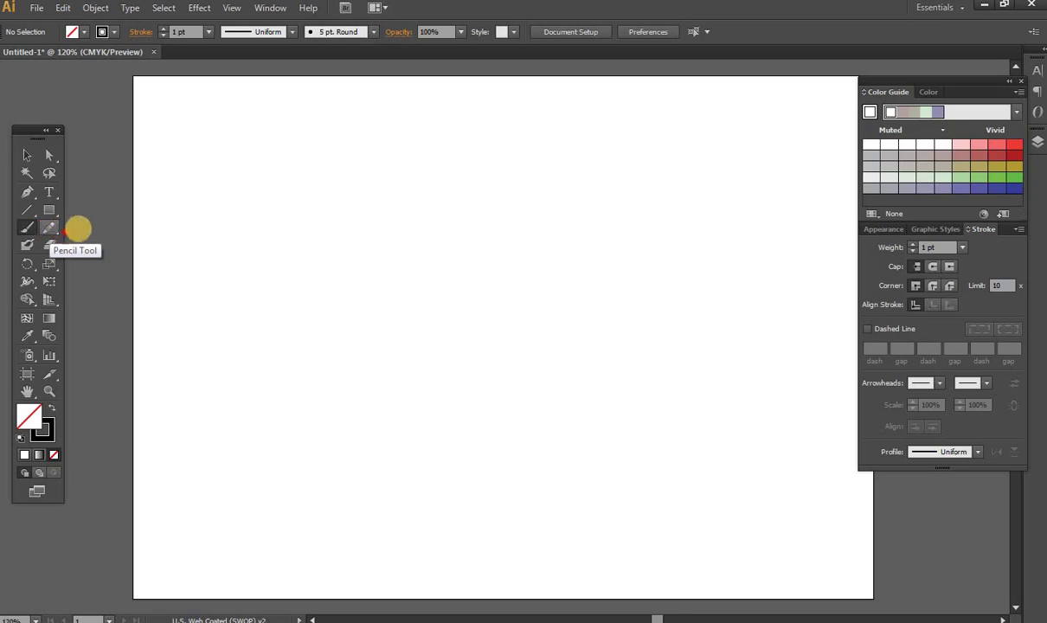
pyautogui.click(41, 227)
pyautogui.moveTo(40, 226); pyautogui.dragTo(185, 255)
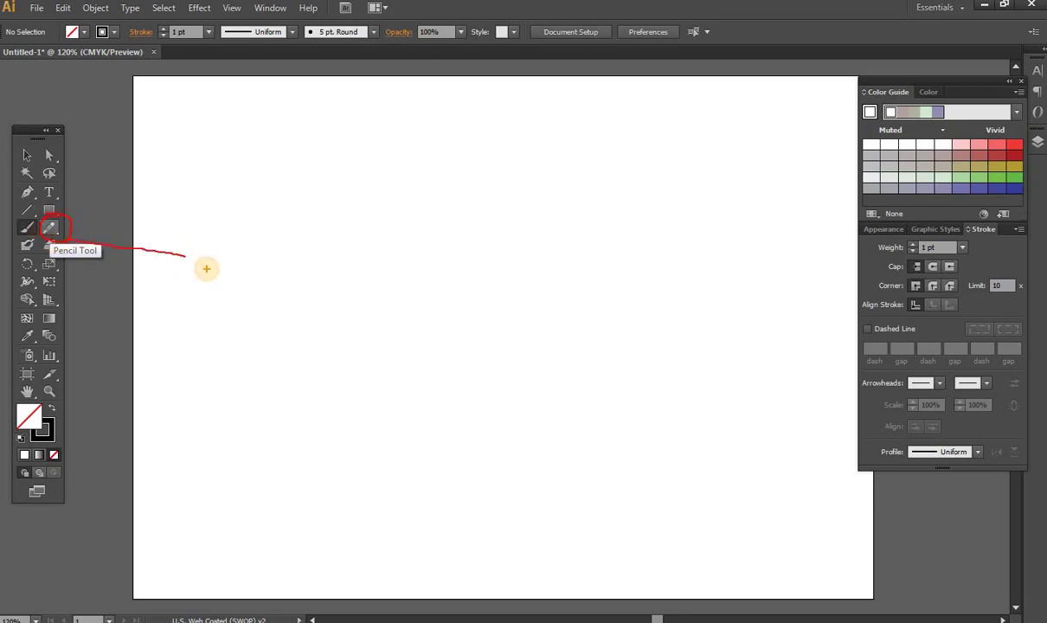
pyautogui.moveTo(207, 266); pyautogui.dragTo(207, 248)
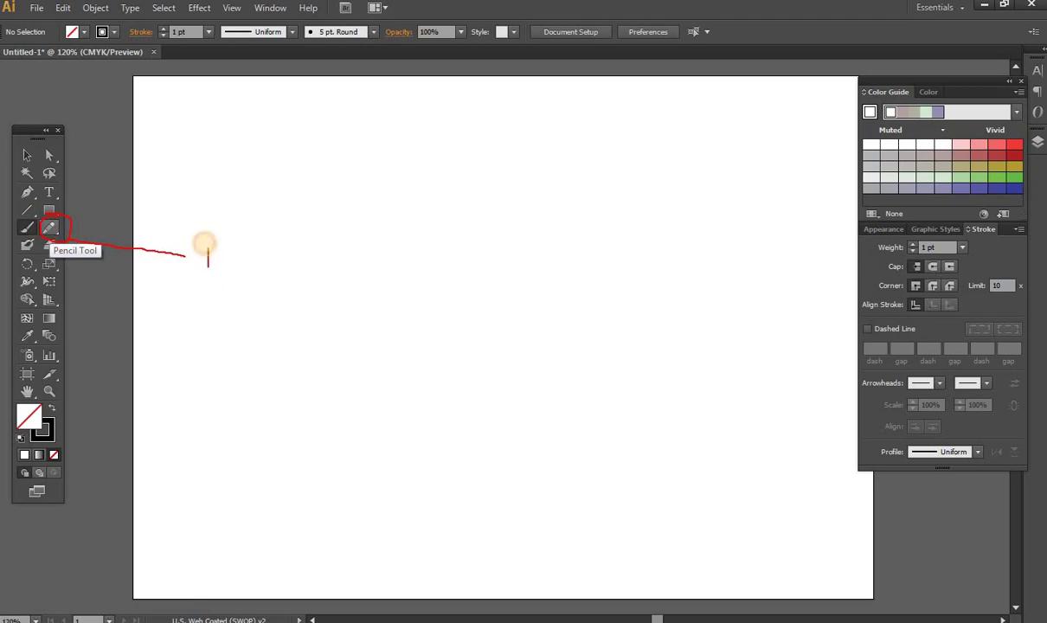
pyautogui.write('pen')
pyautogui.write('cil tool')
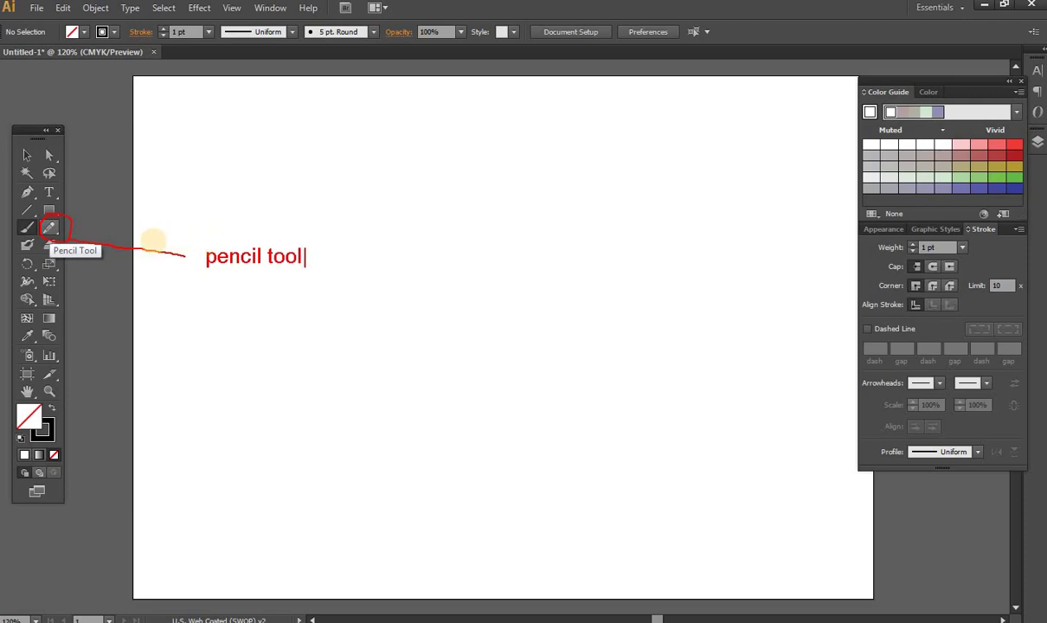
# - Clear the annotations and tear off the pencil tool group as a floating panel
pyautogui.click(51, 228)
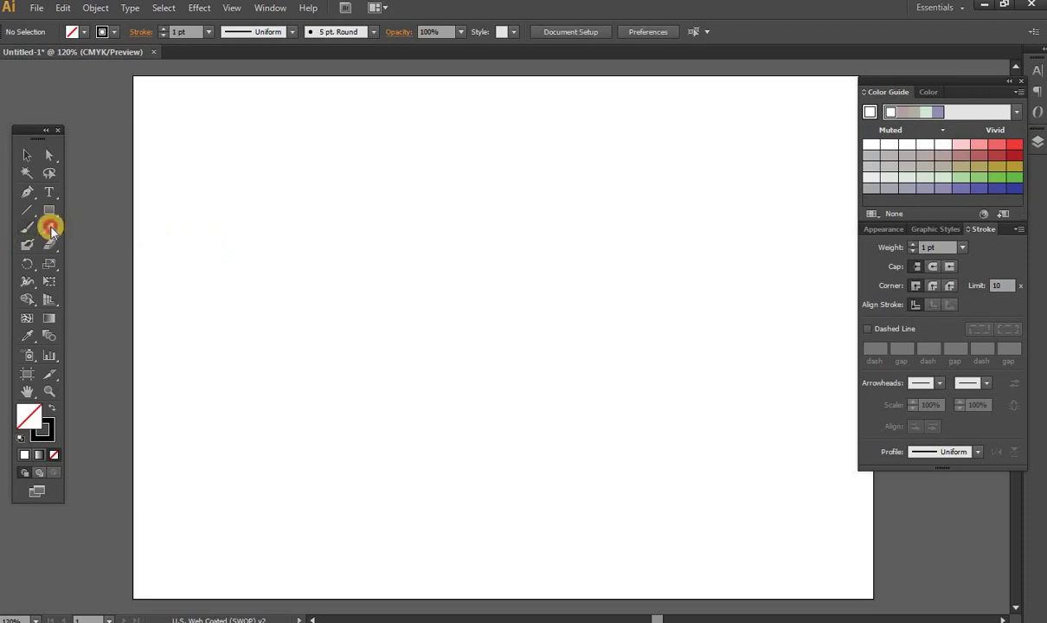
pyautogui.click(74, 219)
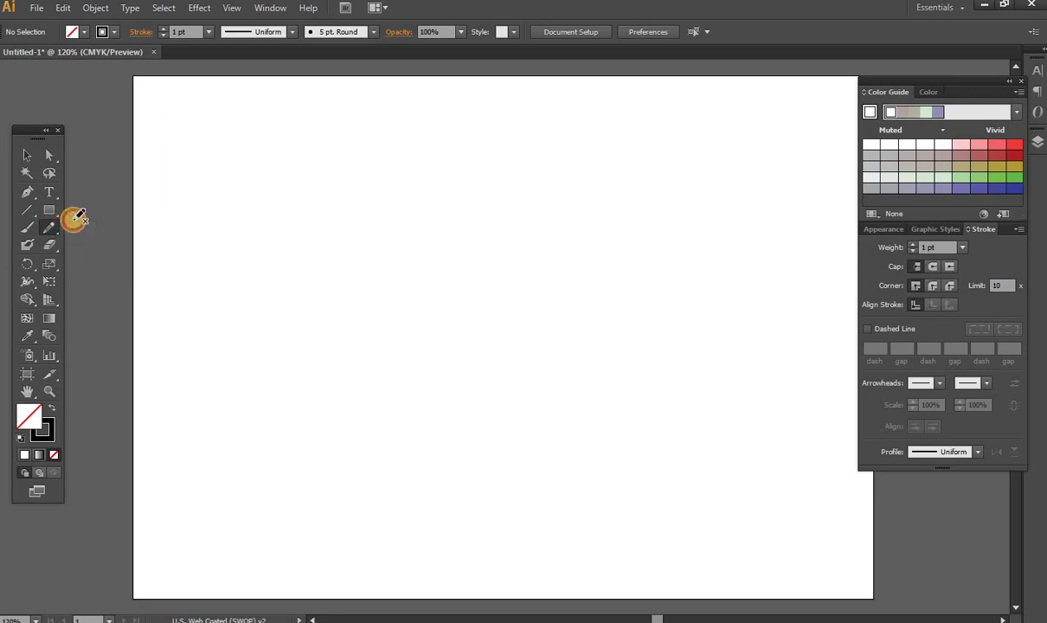
pyautogui.moveTo(58, 233); pyautogui.dragTo(182, 245)
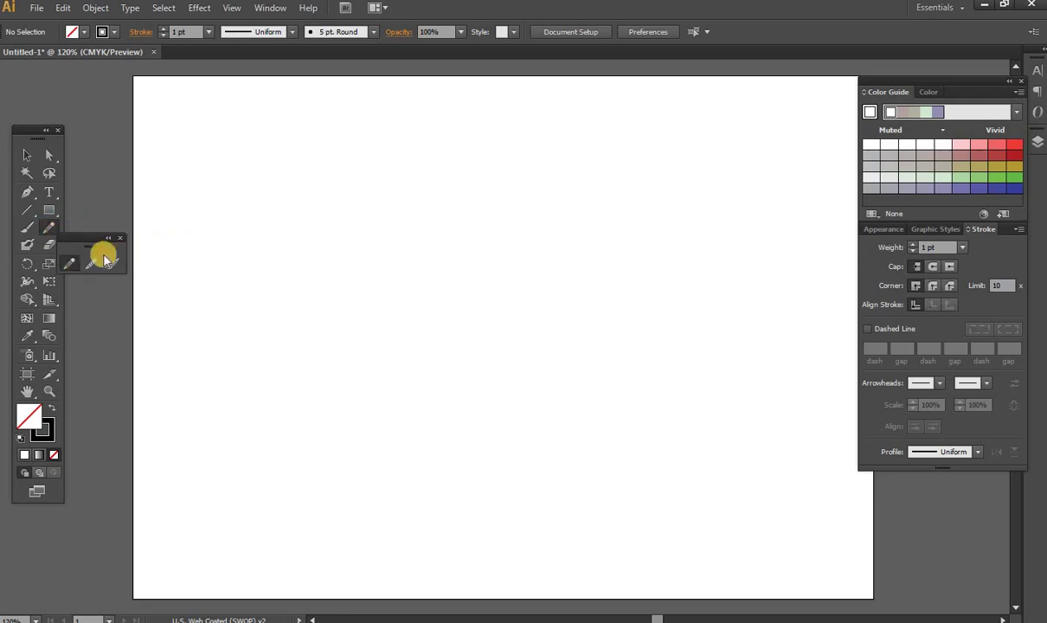
pyautogui.moveTo(89, 235)
pyautogui.mouseDown()
pyautogui.moveTo(191, 206)
pyautogui.moveTo(242, 96)
pyautogui.mouseUp()
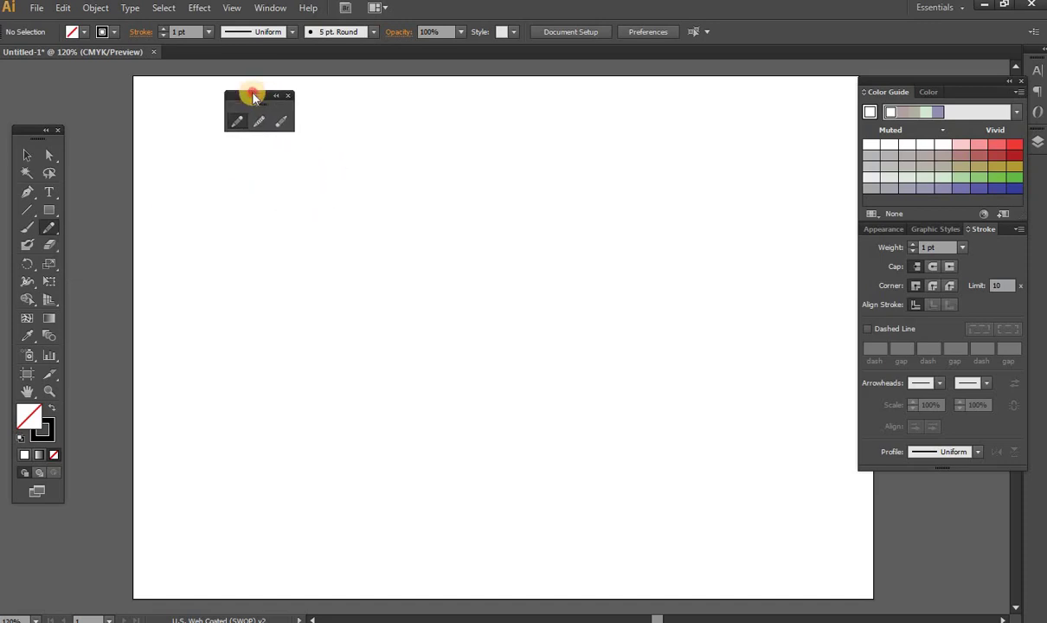
# - With the Pencil from the floating group, draw a long wave and an M-shaped stroke below
pyautogui.click(246, 119)
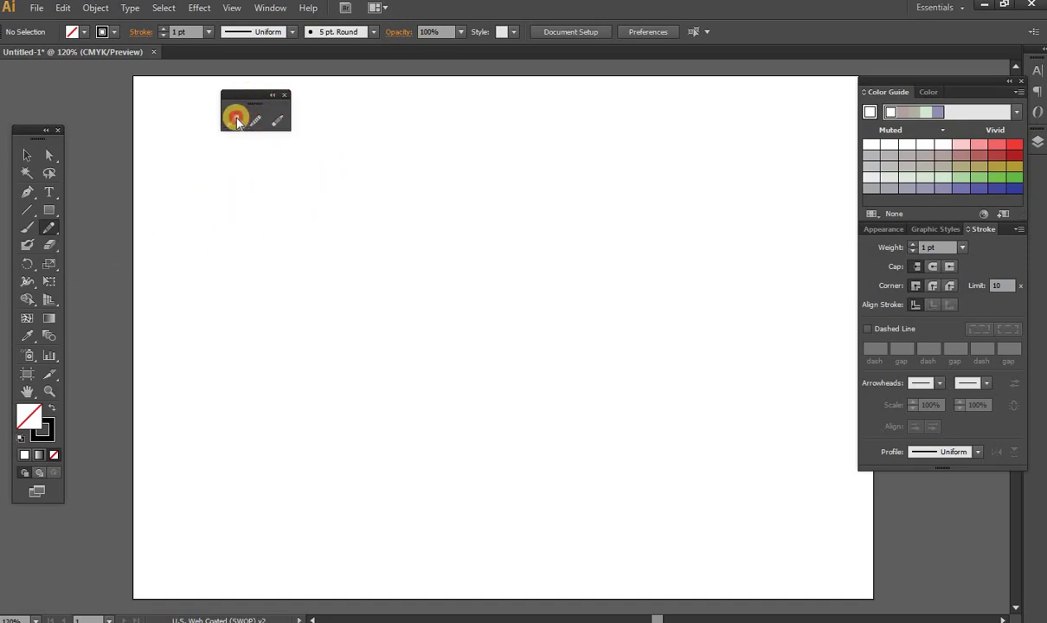
pyautogui.moveTo(227, 260); pyautogui.dragTo(484, 186)
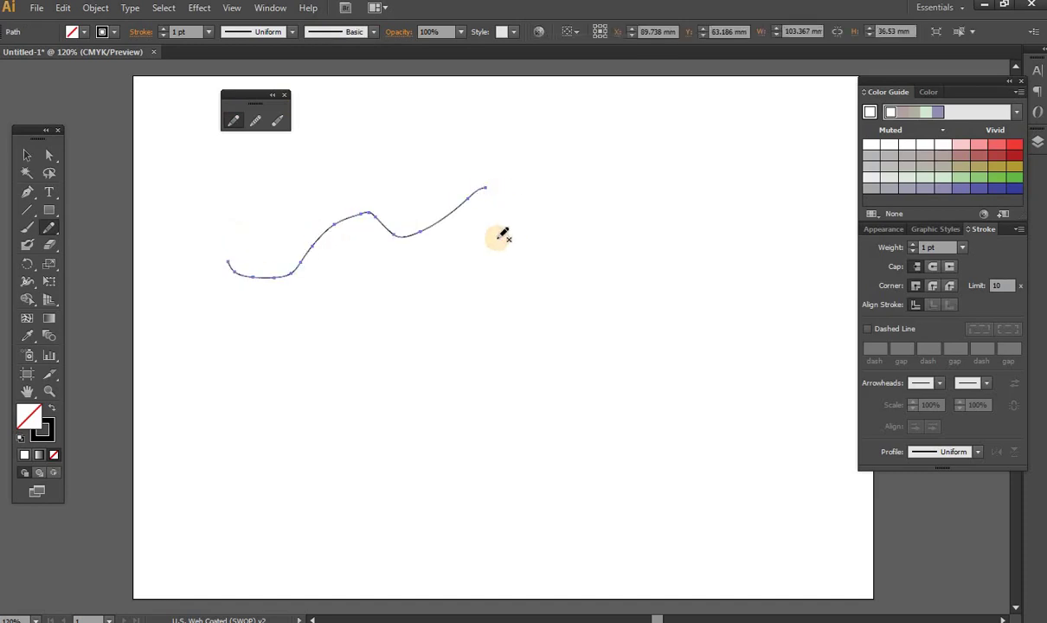
pyautogui.moveTo(285, 376)
pyautogui.mouseDown()
pyautogui.moveTo(341, 325)
pyautogui.moveTo(469, 297)
pyautogui.moveTo(487, 345)
pyautogui.mouseUp()
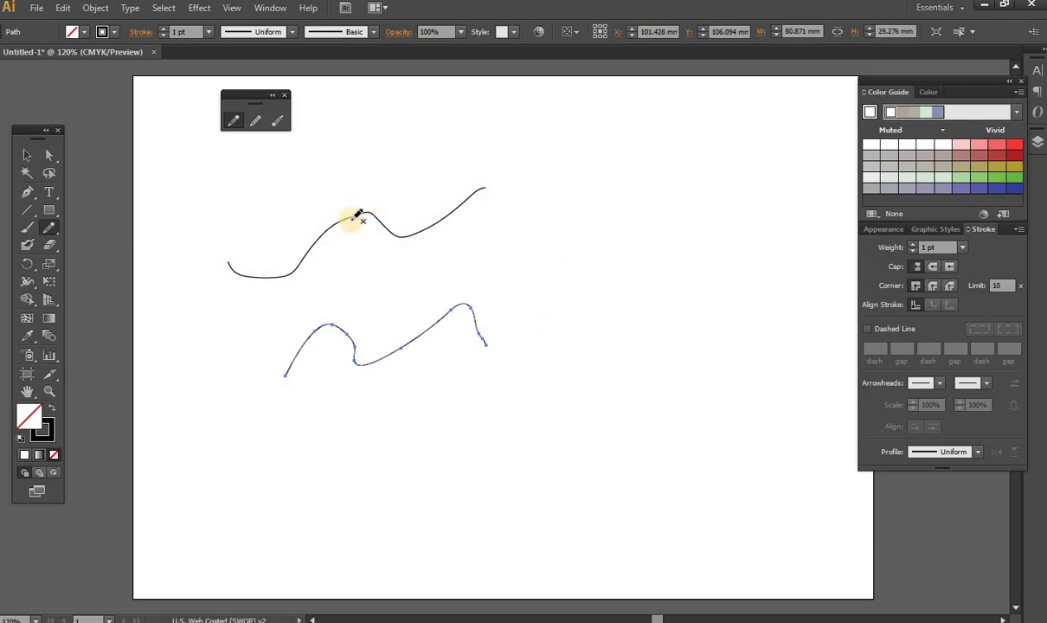
# - Open Pencil Tool Options (Fidelity 0.5 px, Smoothness 50%) and mark the pencil in red
pyautogui.doubleClick(231, 122)
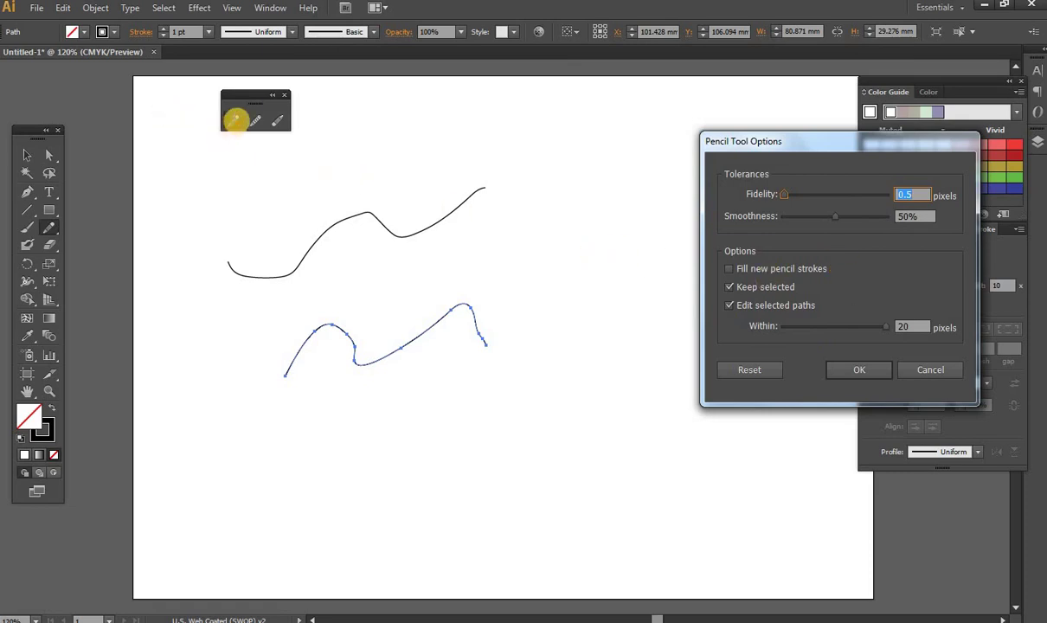
pyautogui.click(233, 109)
pyautogui.moveTo(223, 130); pyautogui.dragTo(583, 172)
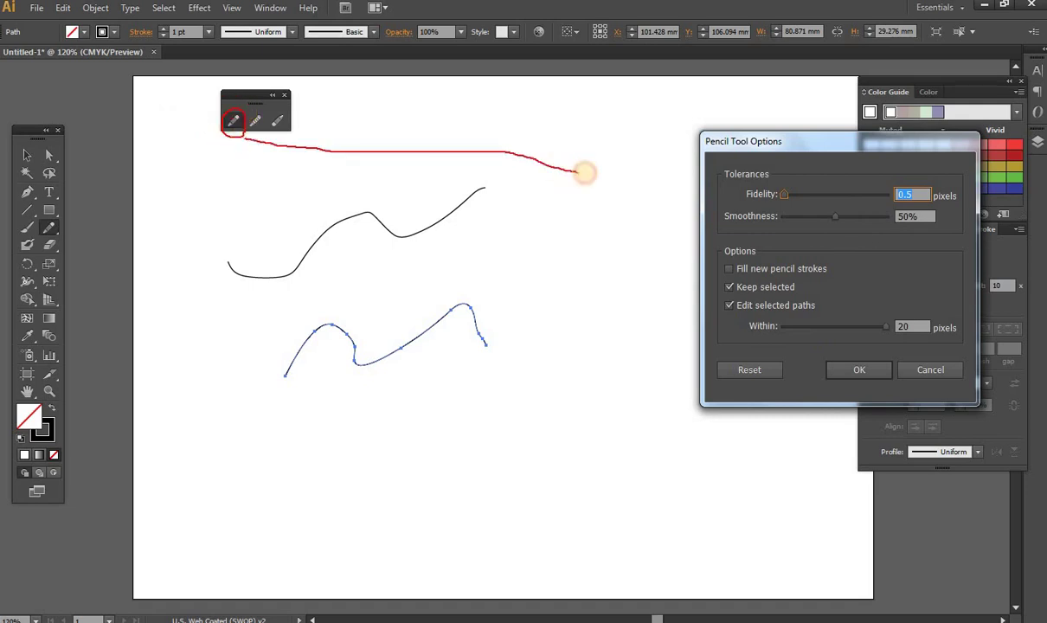
# - Add a red note that double-clicking the pencil opens its options, like the paintbrush, then clear it
pyautogui.moveTo(544, 217); pyautogui.dragTo(544, 201)
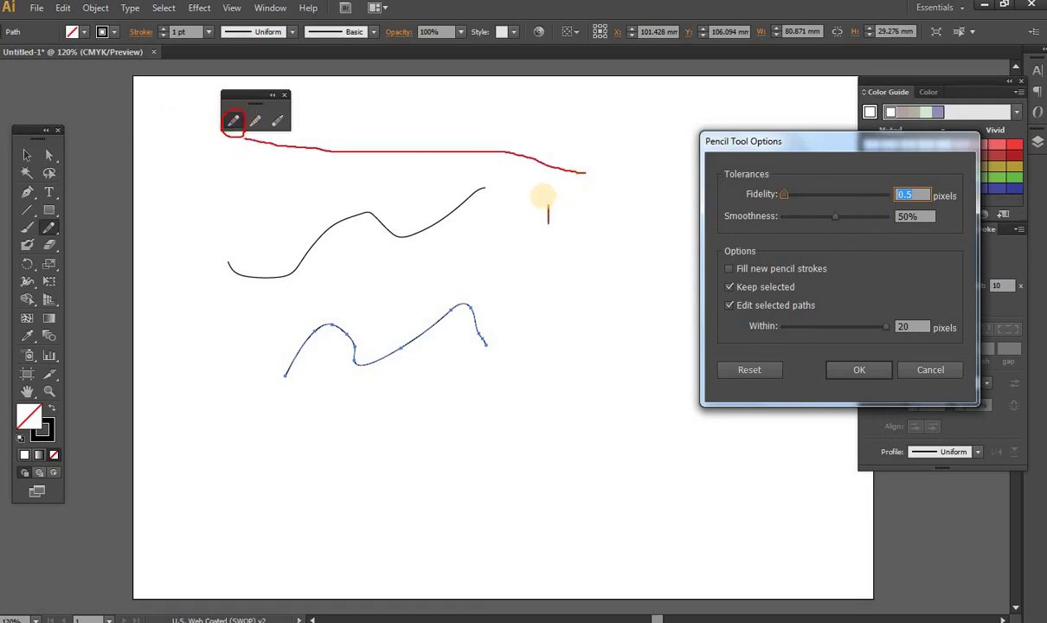
pyautogui.write('doubl')
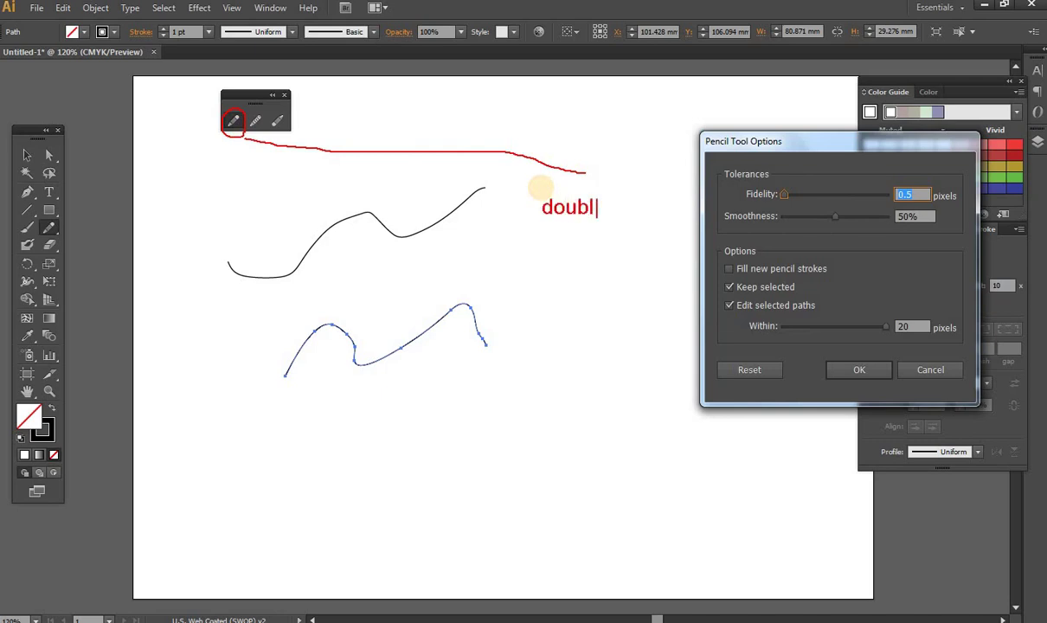
pyautogui.write('e click on ')
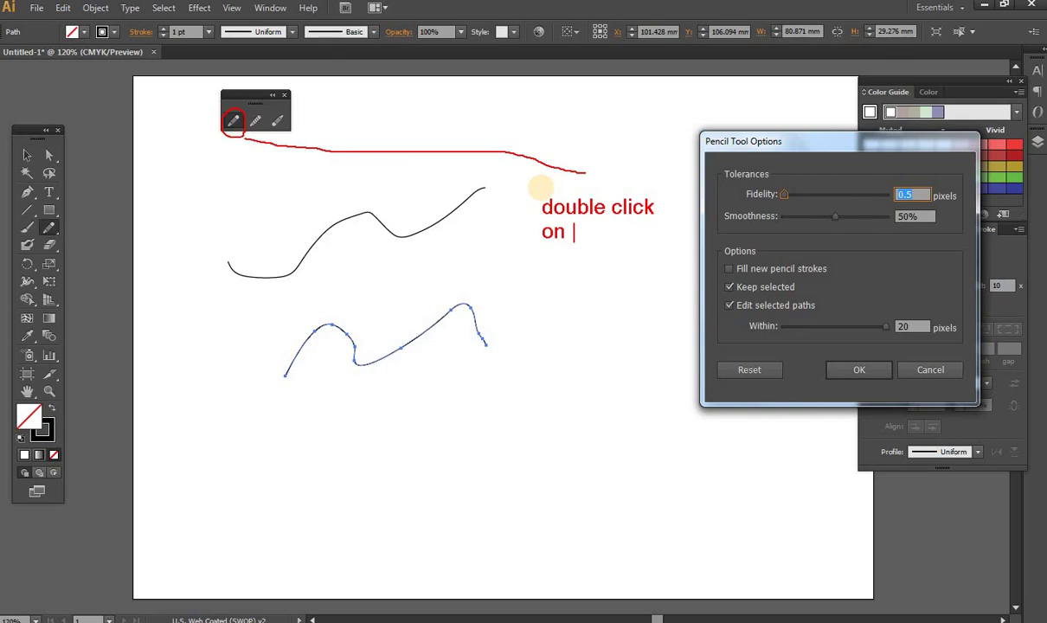
pyautogui.write('pen')
pyautogui.write('cil tool')
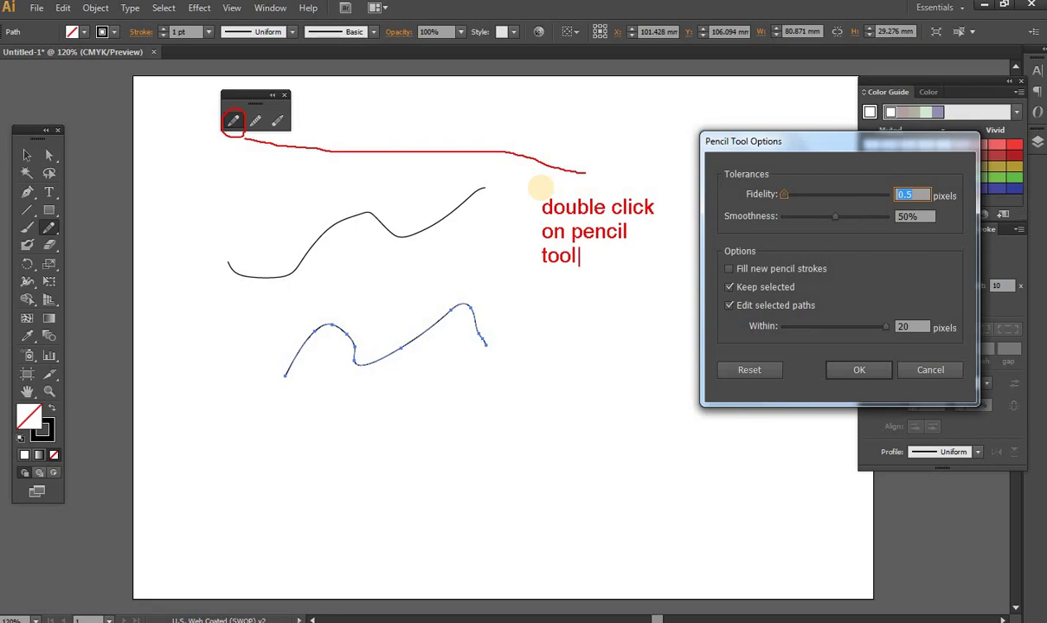
pyautogui.write(' then op')
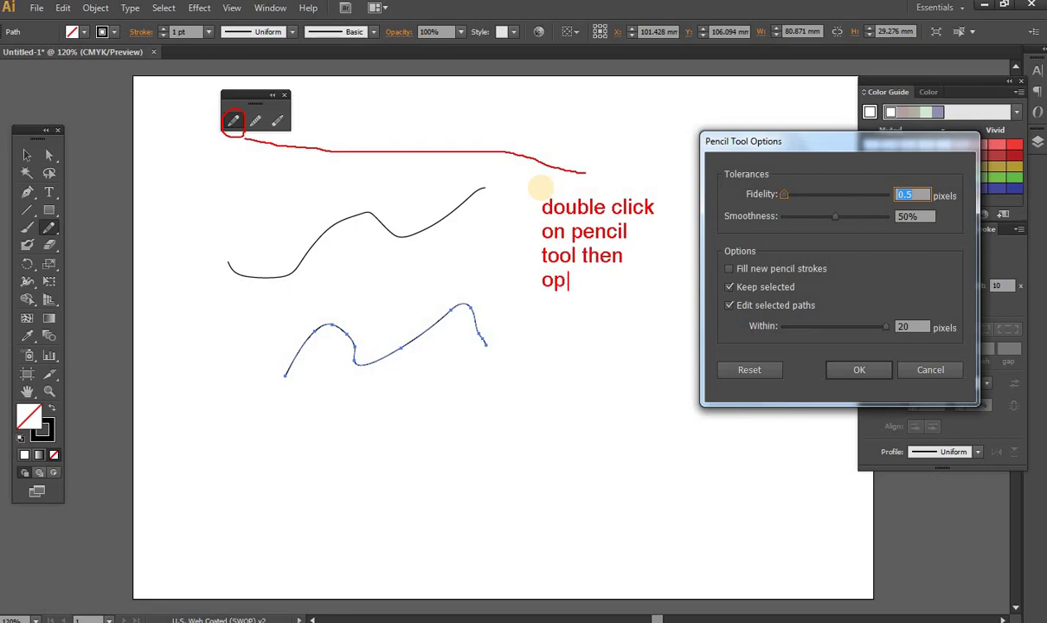
pyautogui.write('en i')
pyautogui.write('ts')
pyautogui.write(' op')
pyautogui.write('tio')
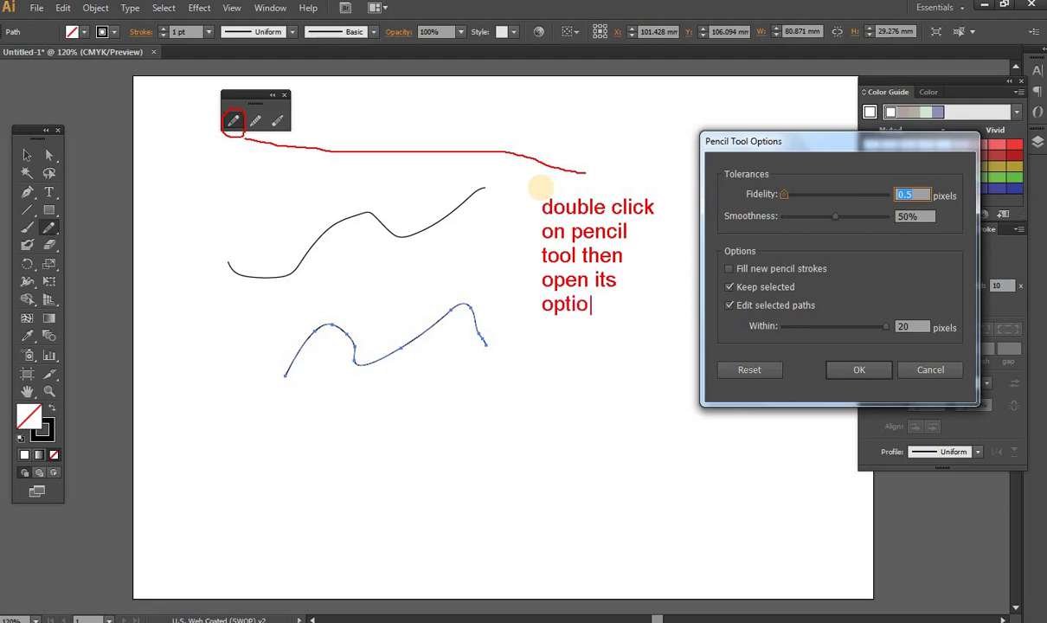
pyautogui.write('n wind')
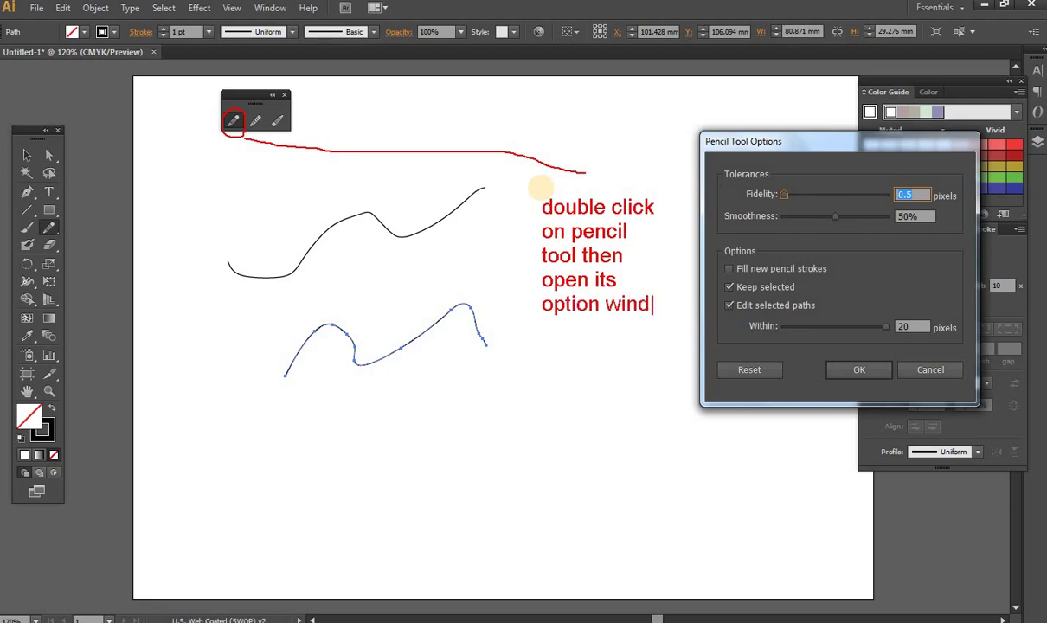
pyautogui.write('ow')
pyautogui.press('Return')
pyautogui.write('his is wo')
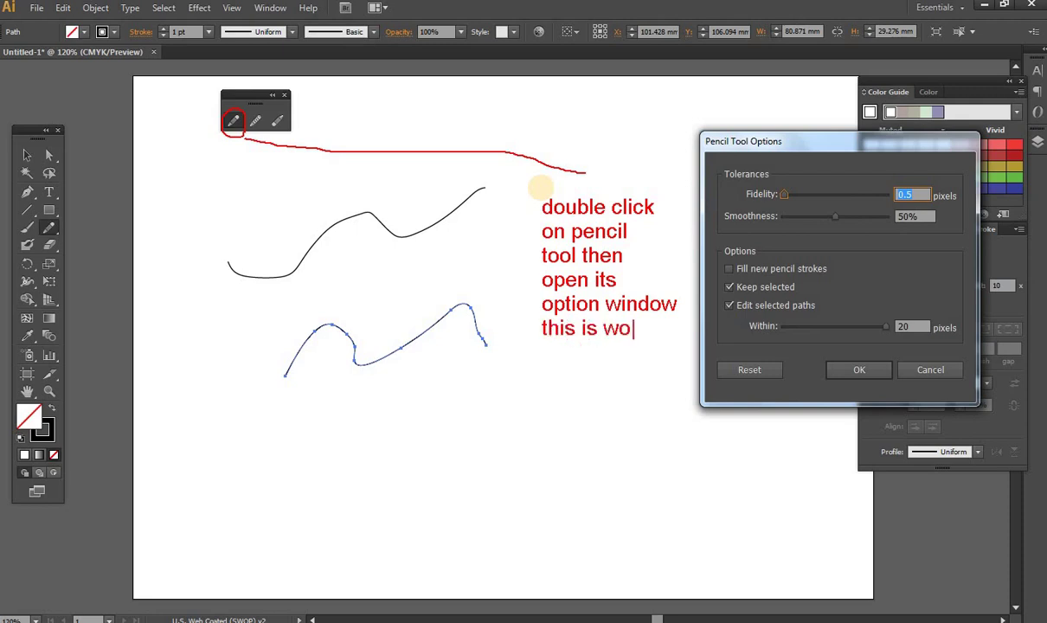
pyautogui.write('rk ')
pyautogui.write('same')
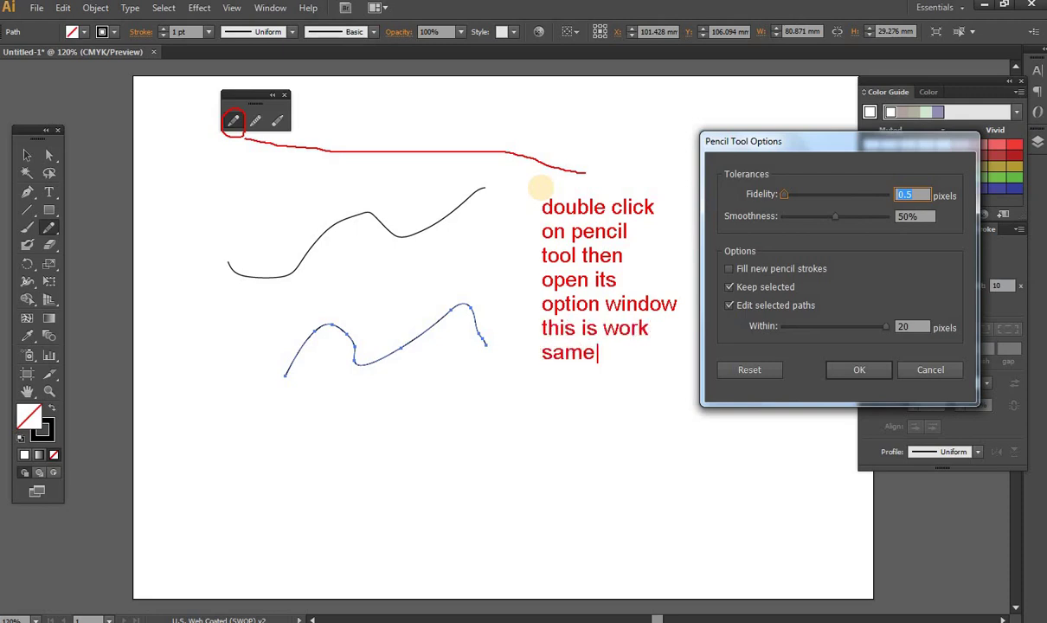
pyautogui.write(' as ')
pyautogui.write('paint')
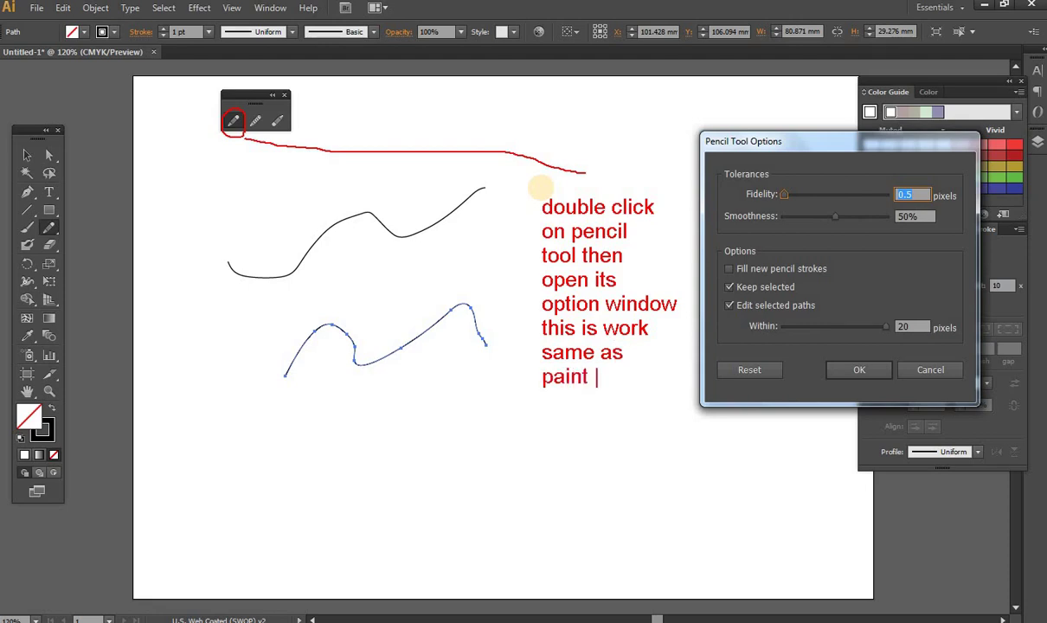
pyautogui.write('brush')
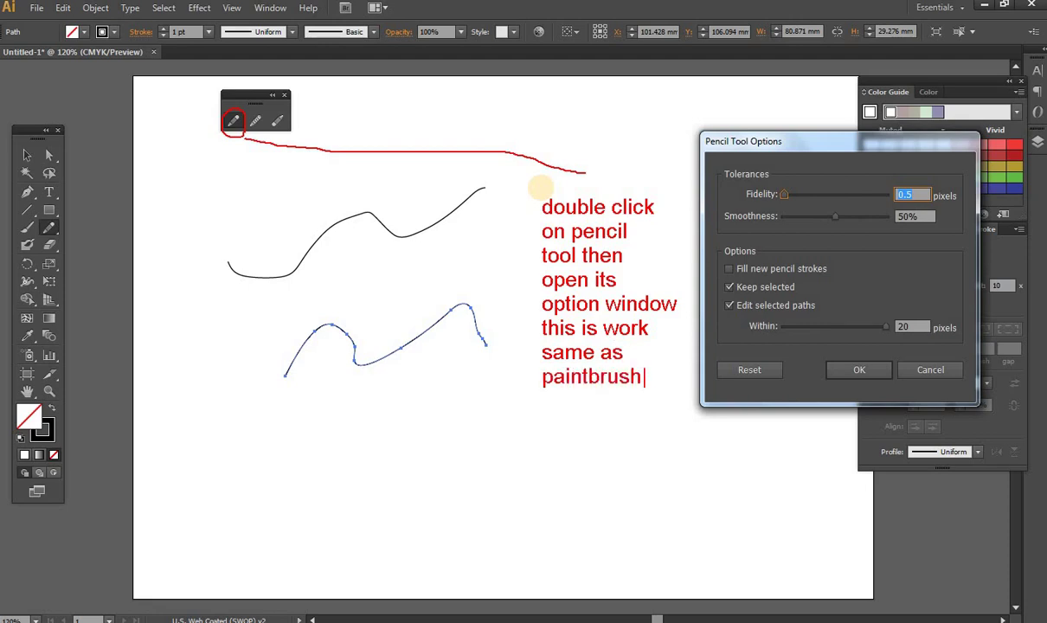
pyautogui.write(' tool')
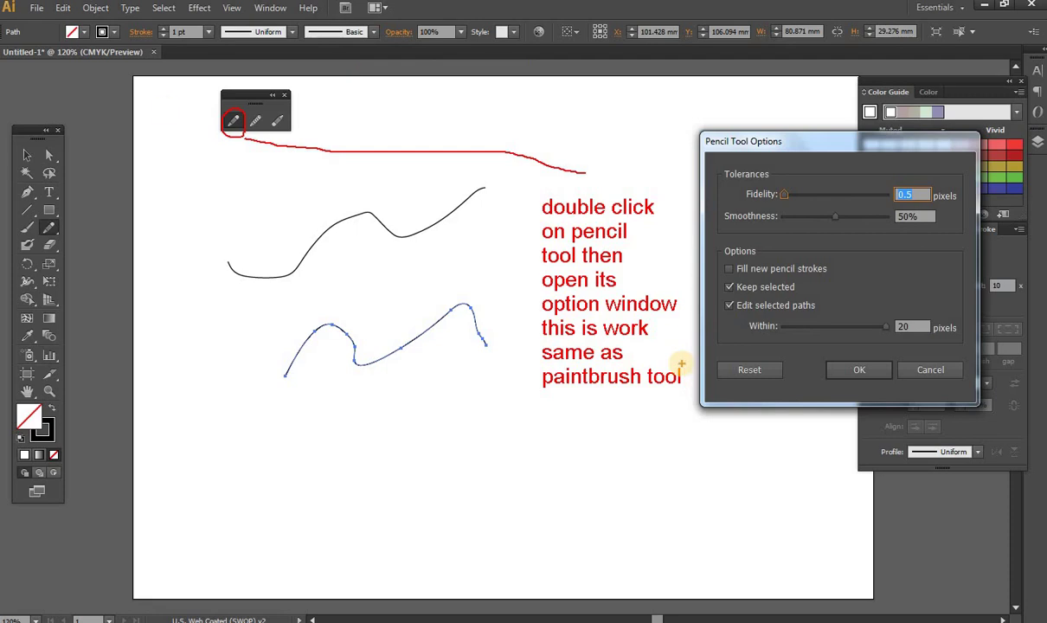
pyautogui.press('Escape')
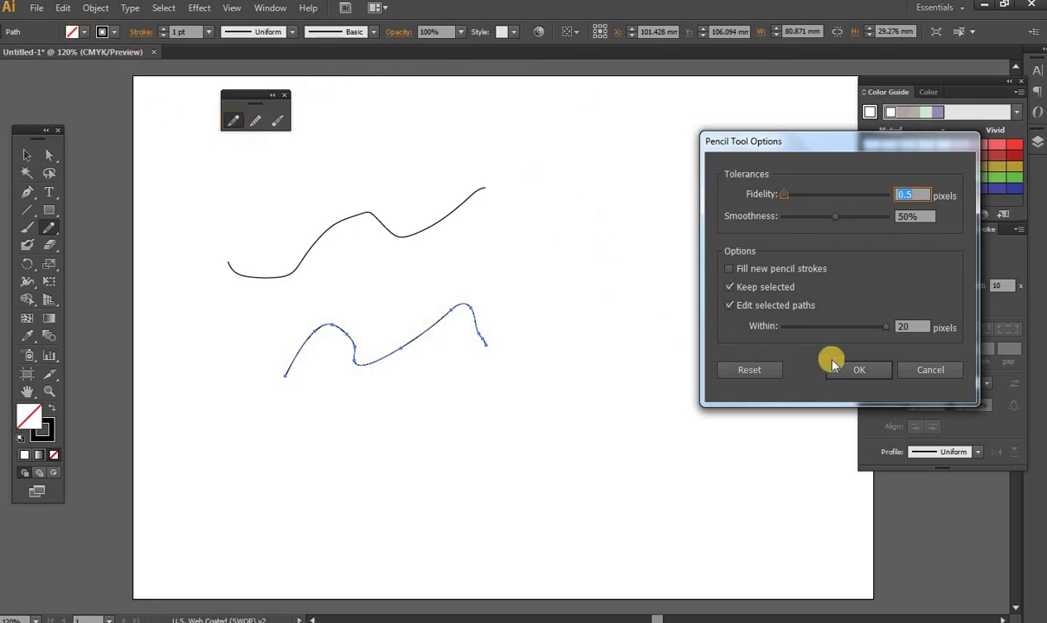
# - Keep the pencil settings, draw three M-shaped pencil strokes, and select everything on the artboard
pyautogui.click(837, 368)
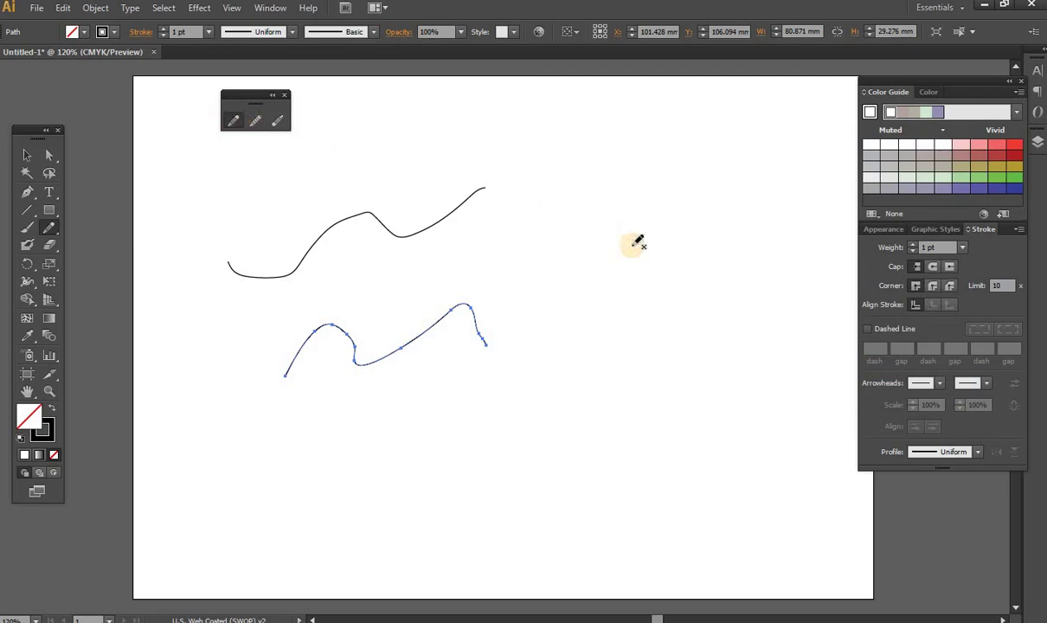
pyautogui.moveTo(569, 287)
pyautogui.mouseDown()
pyautogui.moveTo(708, 195)
pyautogui.moveTo(729, 273)
pyautogui.mouseUp()
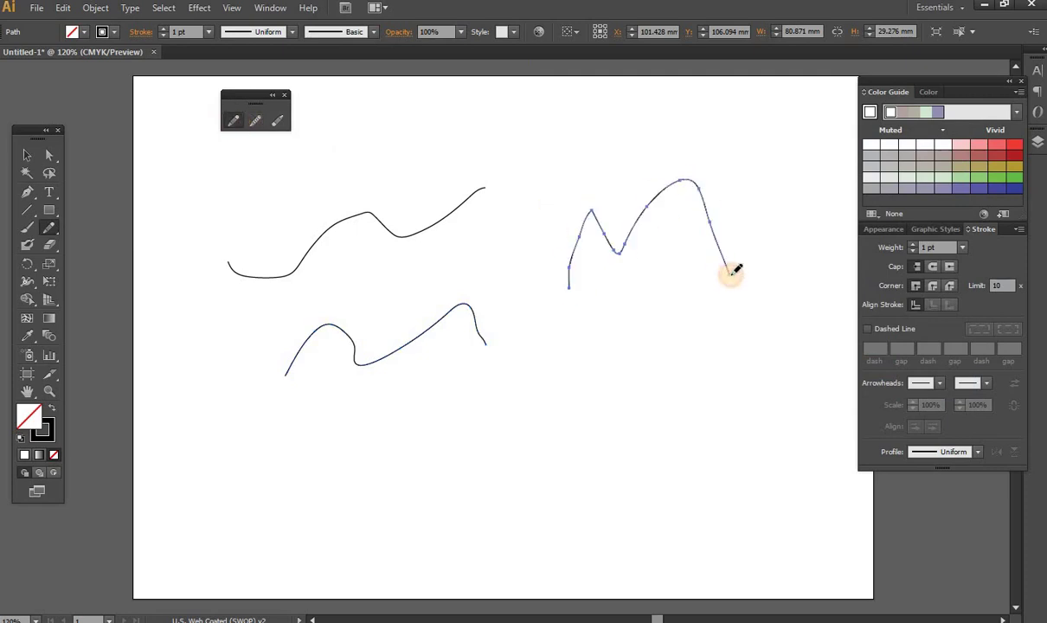
pyautogui.moveTo(591, 407)
pyautogui.mouseDown()
pyautogui.moveTo(651, 370)
pyautogui.moveTo(753, 398)
pyautogui.mouseUp()
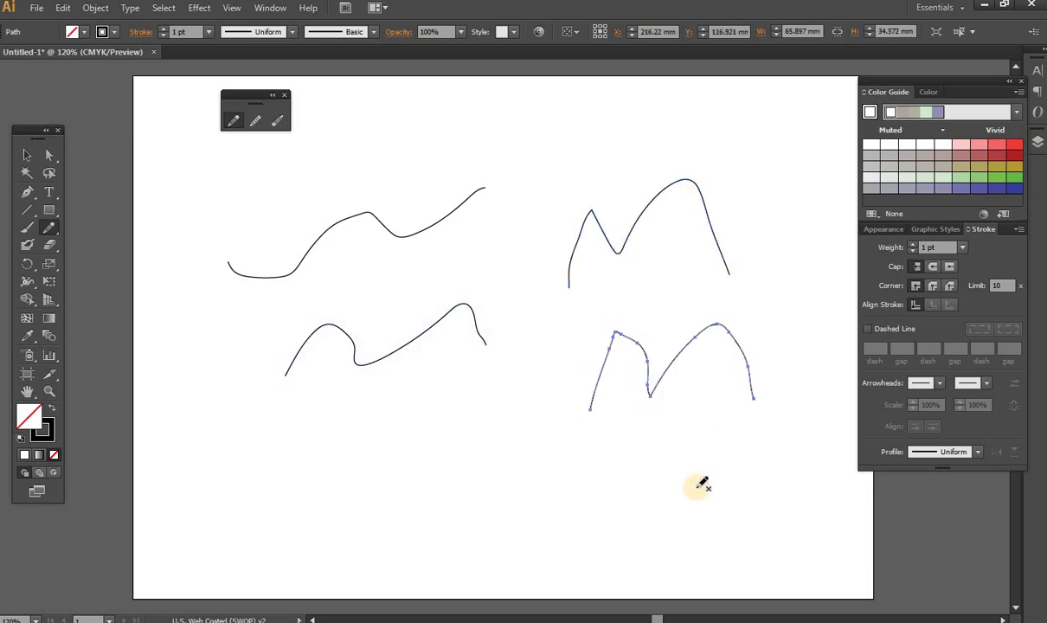
pyautogui.moveTo(418, 534)
pyautogui.mouseDown()
pyautogui.moveTo(463, 468)
pyautogui.moveTo(530, 426)
pyautogui.moveTo(598, 538)
pyautogui.mouseUp()
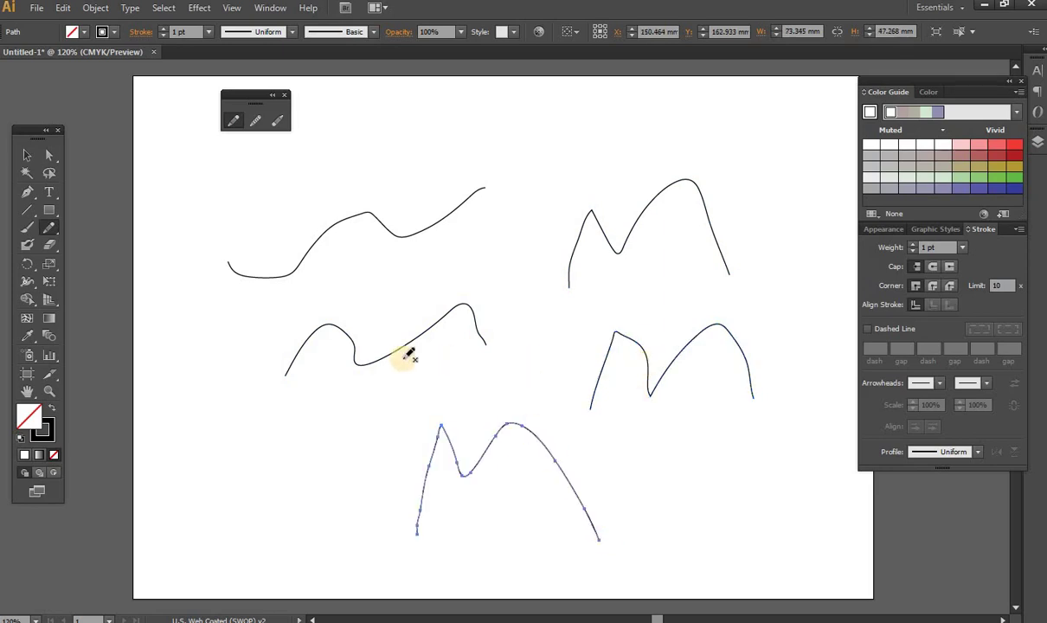
pyautogui.hotkey('ctrl', 'a')
# - Delete the selected strokes and toggle the pencil's Keep selected option
pyautogui.press('Delete')
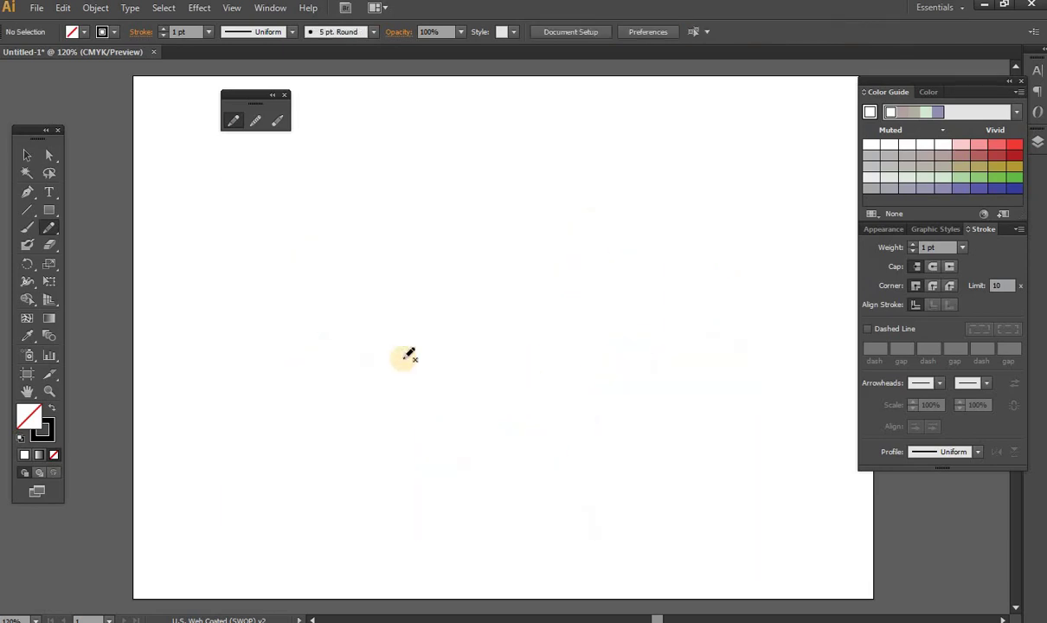
pyautogui.doubleClick(227, 118)
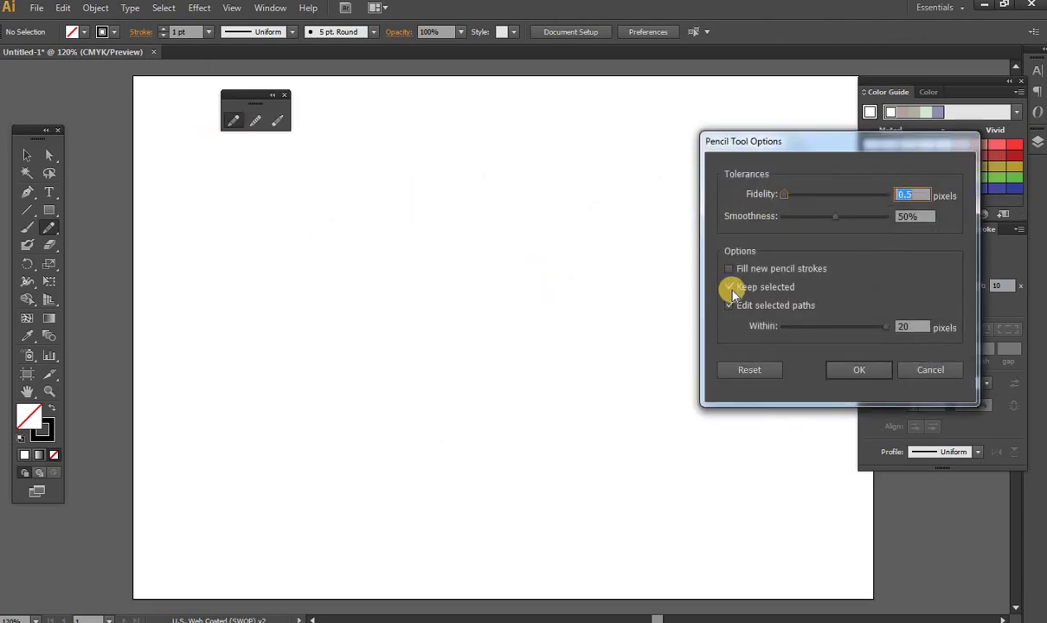
pyautogui.click(731, 308)
pyautogui.click(865, 368)
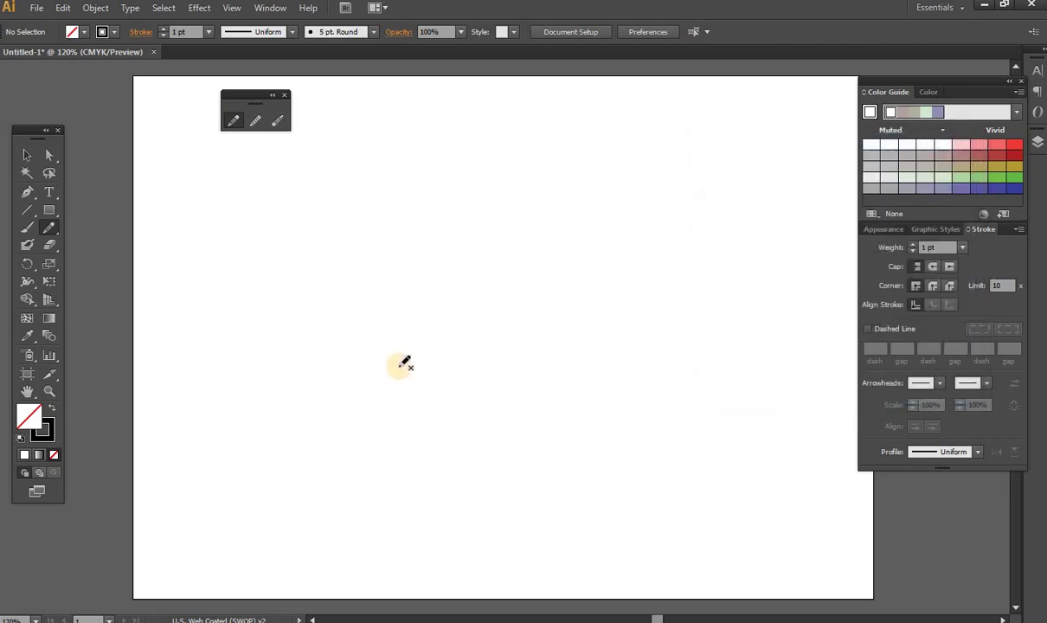
# - Draw a large M and a smaller m below it with the pencil
pyautogui.moveTo(400, 366)
pyautogui.mouseDown()
pyautogui.moveTo(457, 256)
pyautogui.moveTo(520, 222)
pyautogui.moveTo(608, 339)
pyautogui.mouseUp()
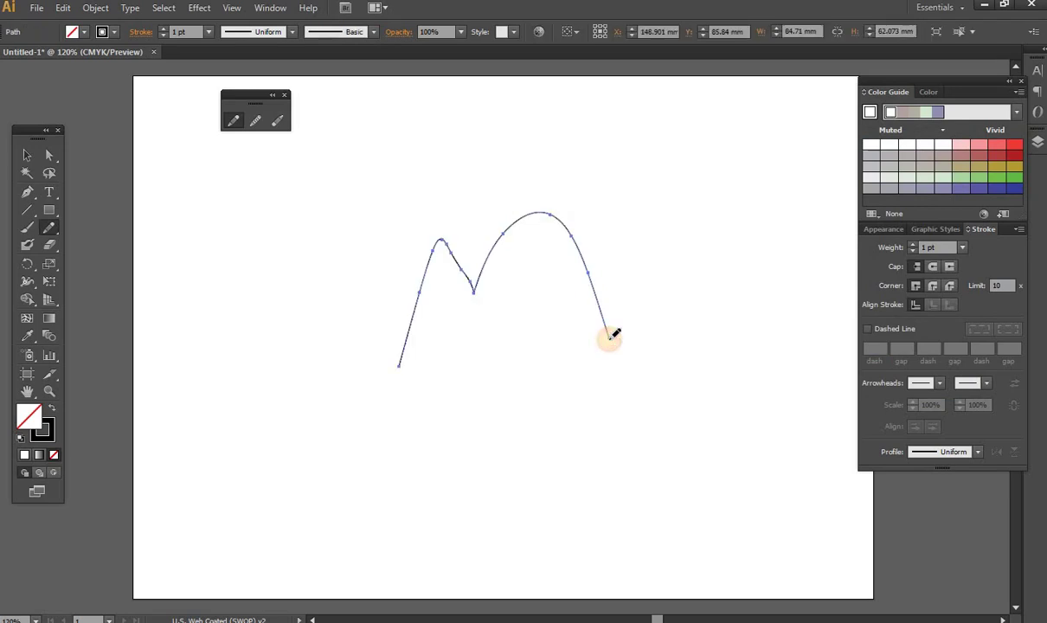
pyautogui.moveTo(494, 418)
pyautogui.mouseDown()
pyautogui.moveTo(598, 363)
pyautogui.moveTo(601, 389)
pyautogui.mouseUp()
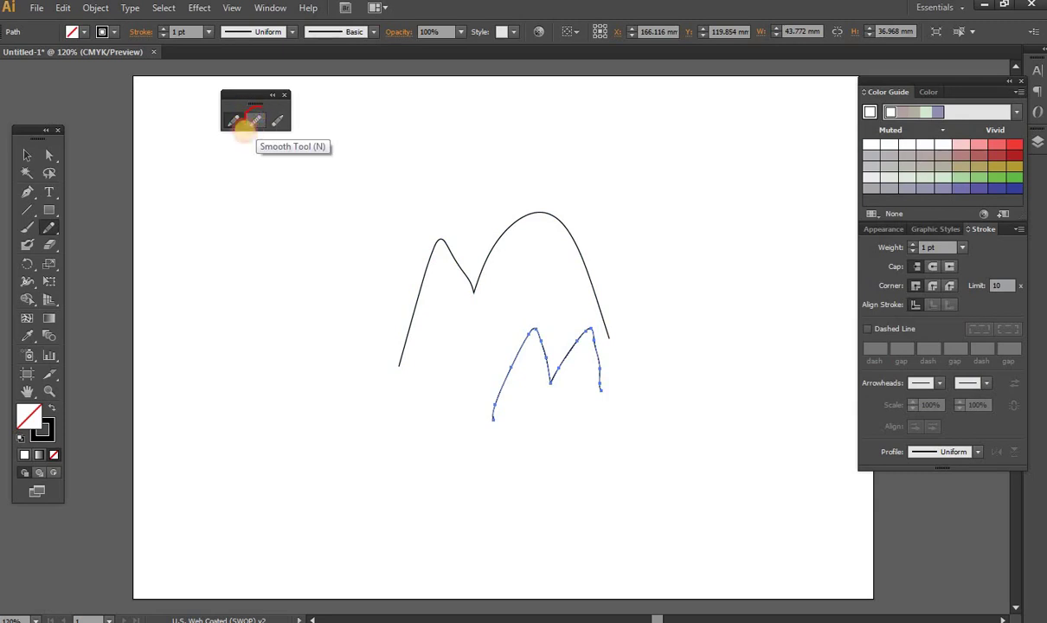
pyautogui.click(255, 120)
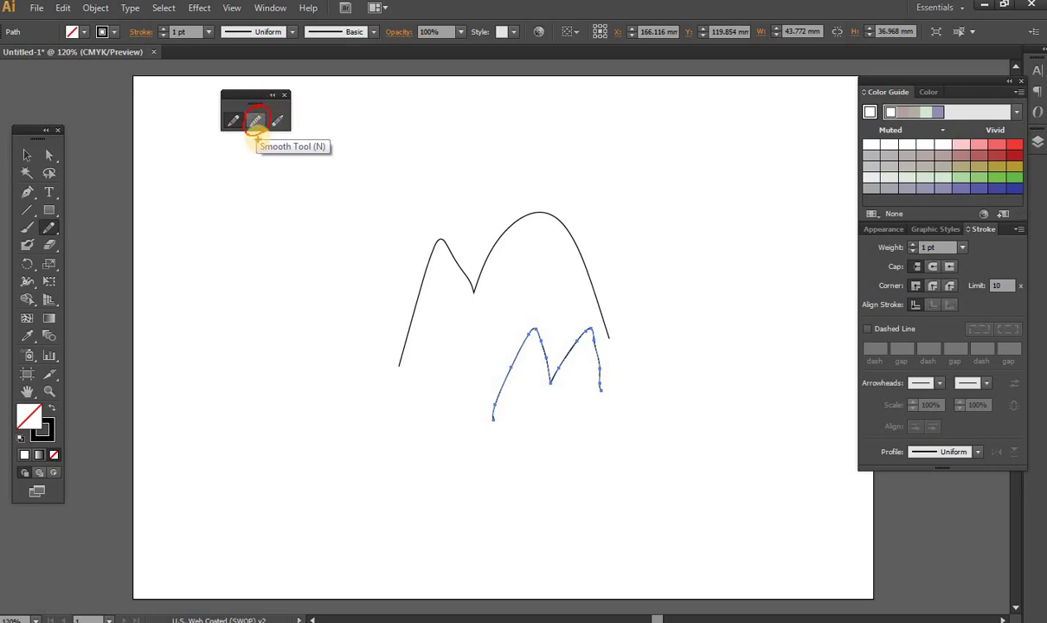
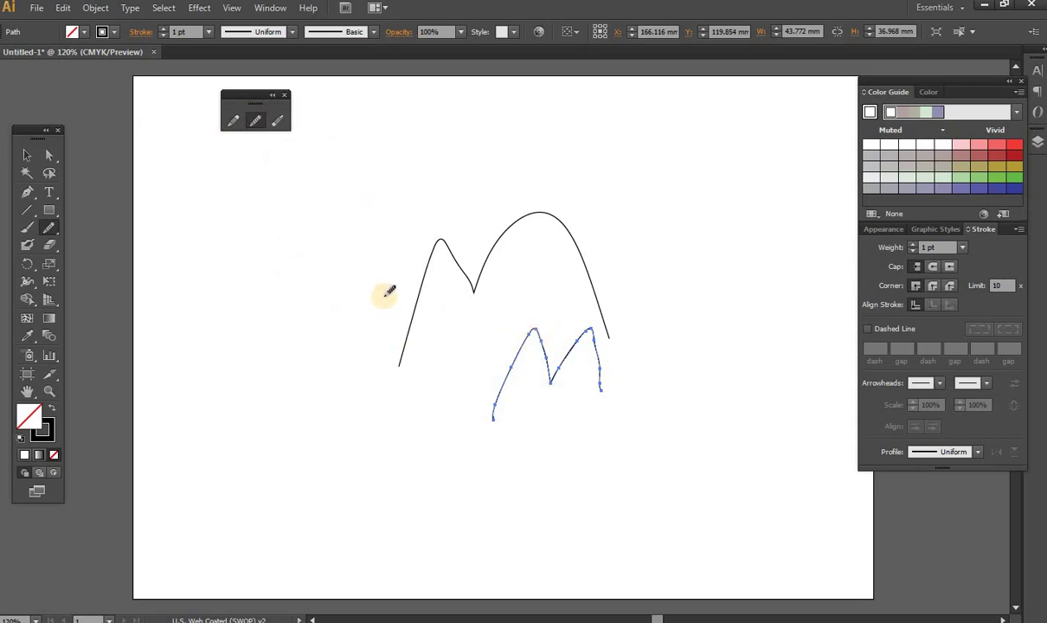
# - Zoom in on the two hand-drawn M paths, then select all and delete them
pyautogui.click(49, 391)
pyautogui.click(530, 331)
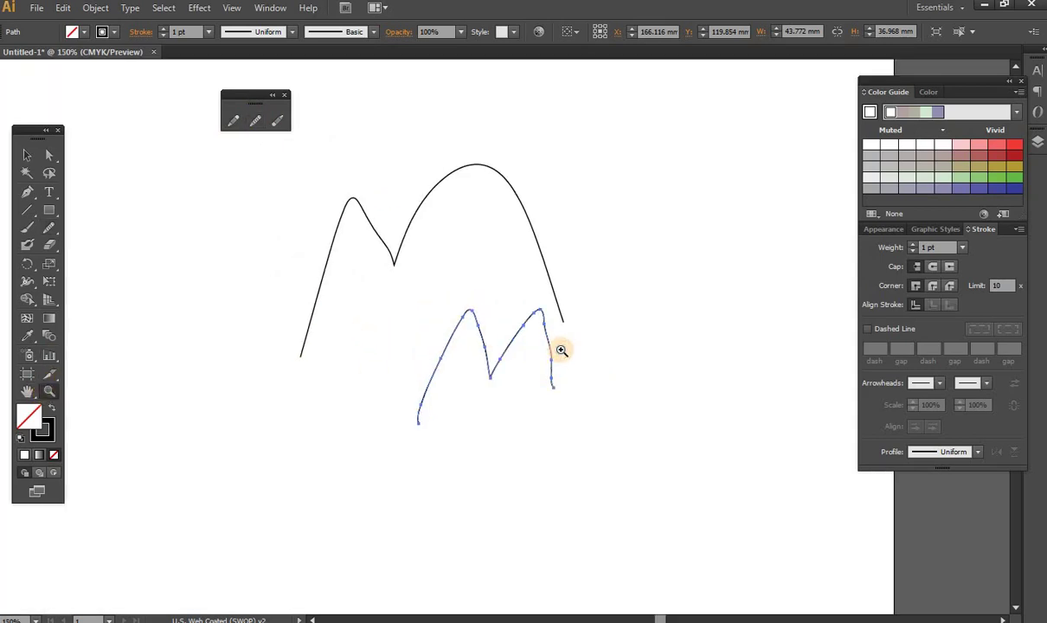
pyautogui.click(503, 338)
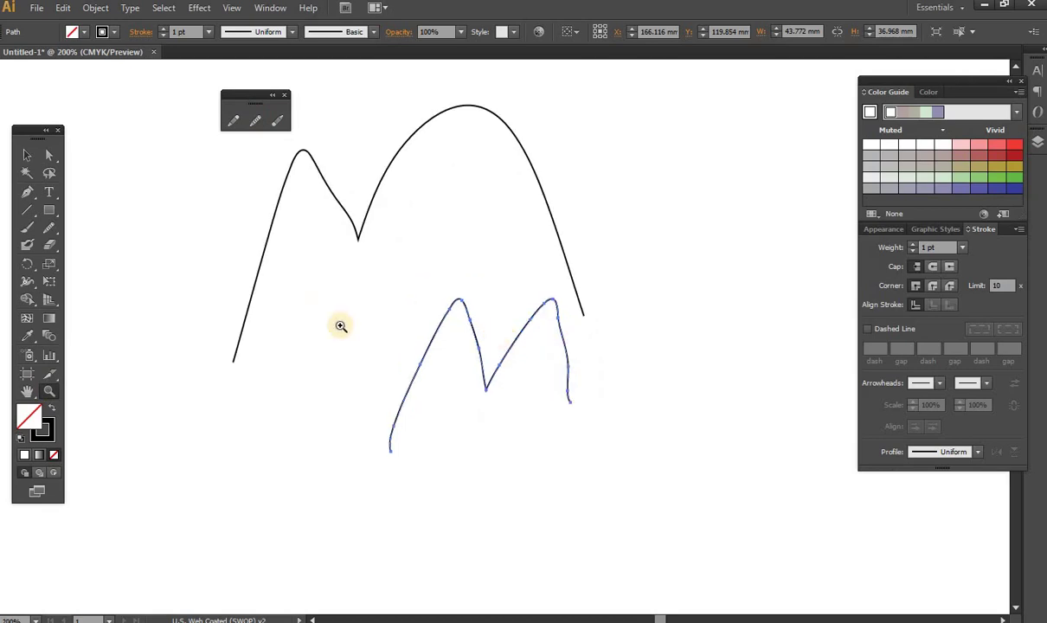
pyautogui.hotkey('ctrl', 'a')
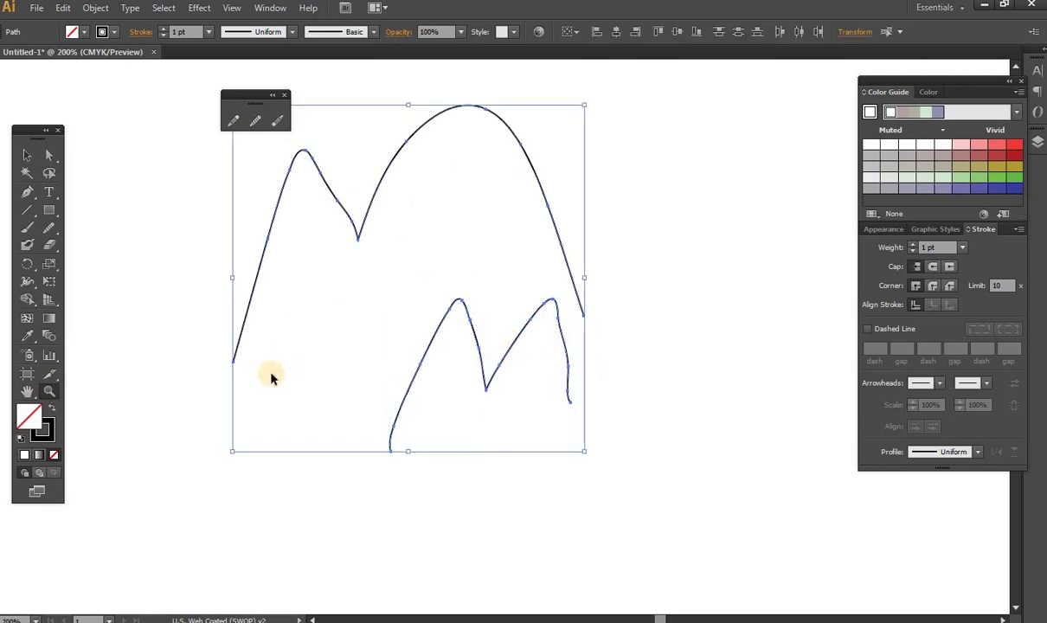
pyautogui.press('Delete')
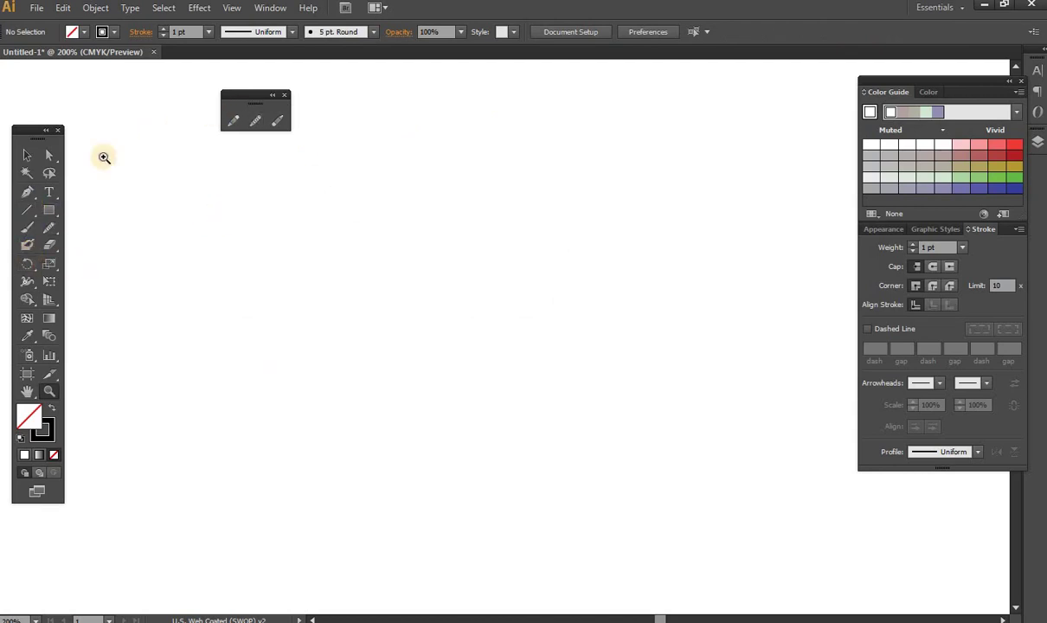
# - Leave Smooth tool options unchanged; set Pencil Fidelity to 0.5 pixels and Smoothness to 17%
pyautogui.doubleClick(50, 228)
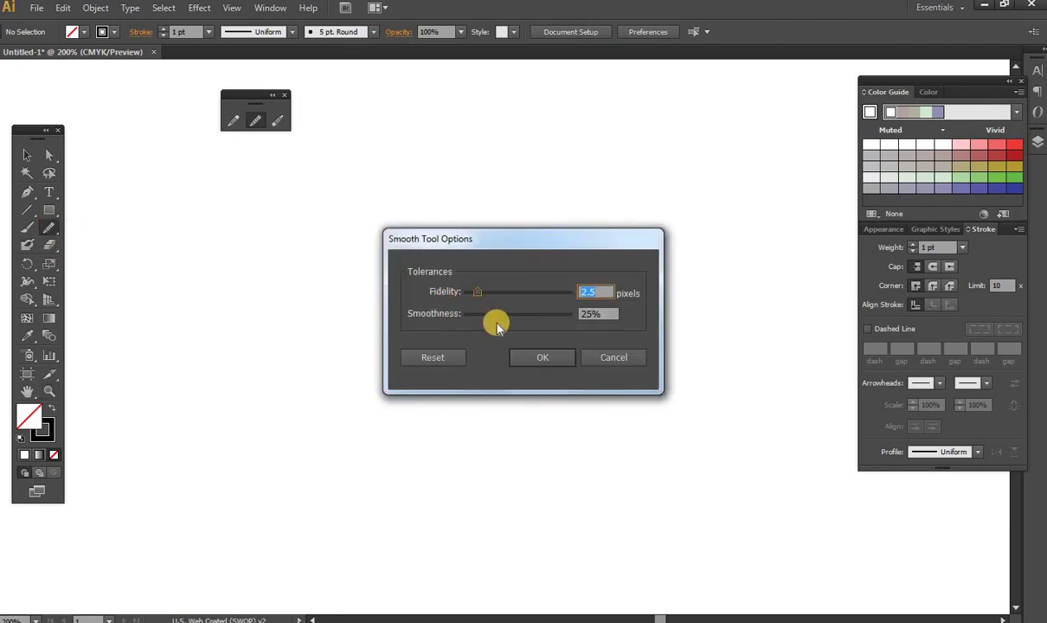
pyautogui.click(609, 355)
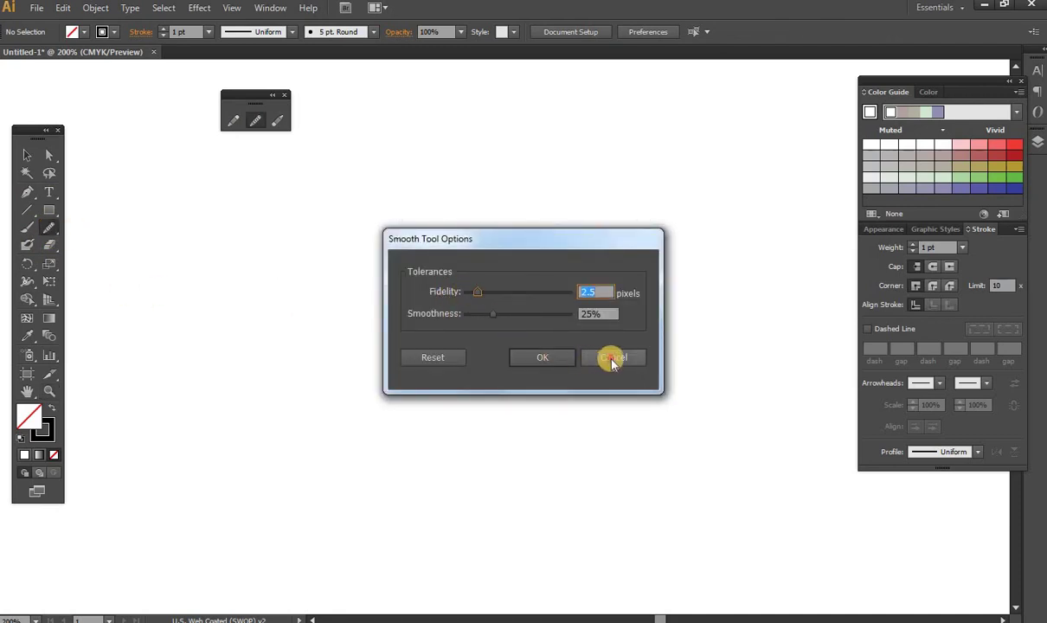
pyautogui.doubleClick(230, 122)
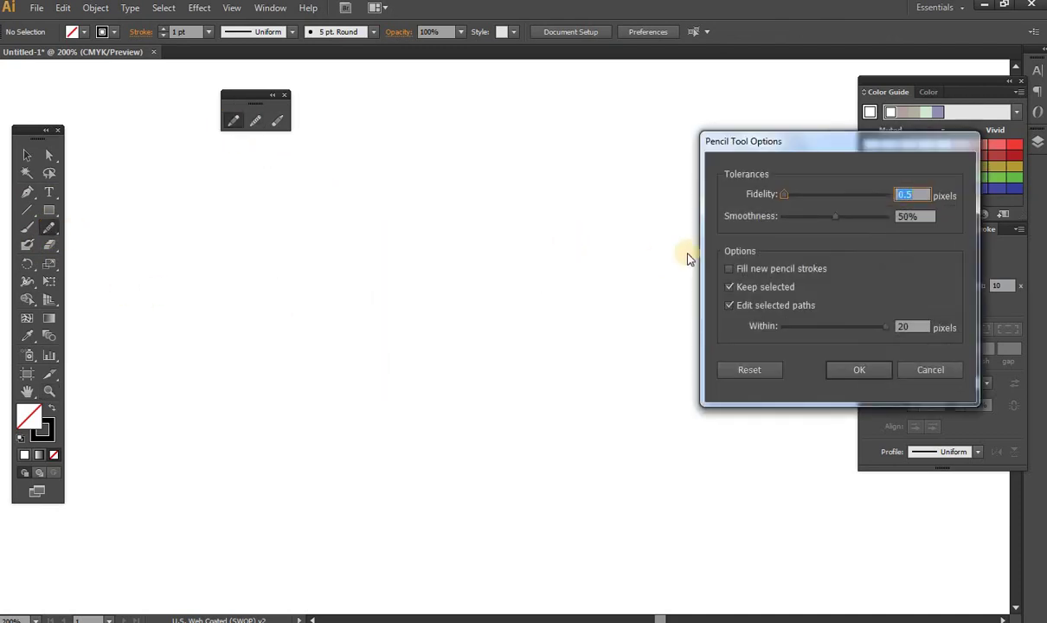
pyautogui.moveTo(835, 219); pyautogui.dragTo(801, 216)
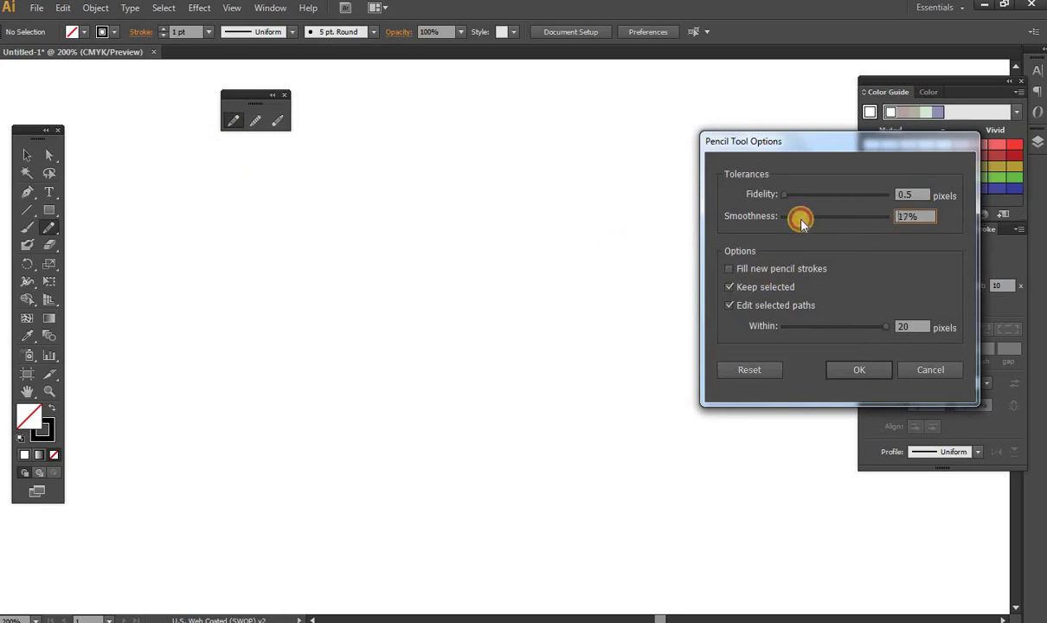
pyautogui.click(856, 370)
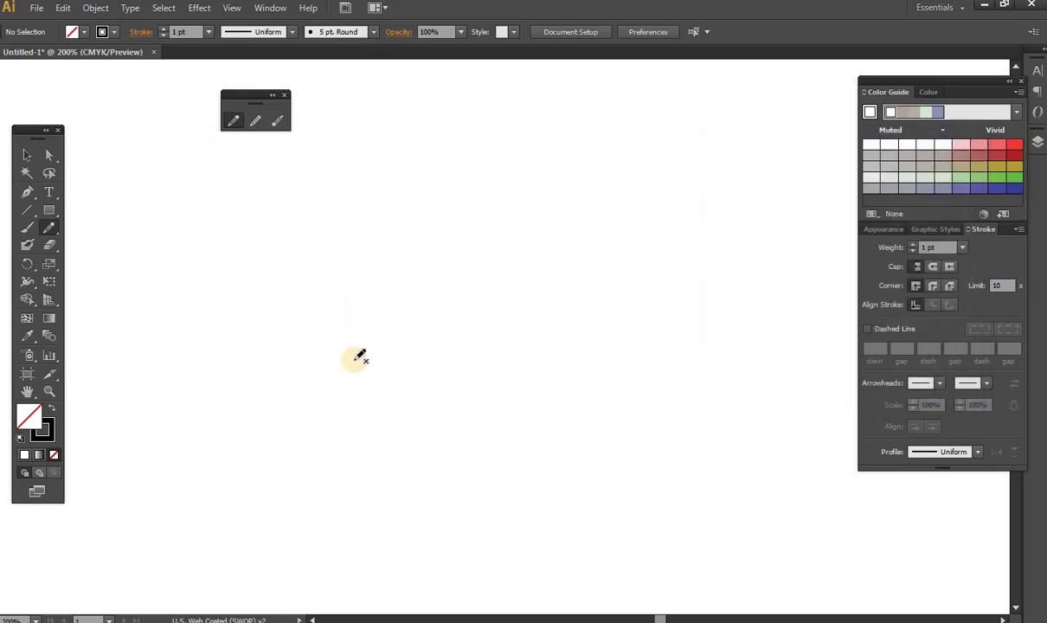
pyautogui.moveTo(355, 355)
pyautogui.mouseDown()
pyautogui.moveTo(378, 261)
pyautogui.moveTo(455, 251)
pyautogui.moveTo(498, 355)
pyautogui.mouseUp()
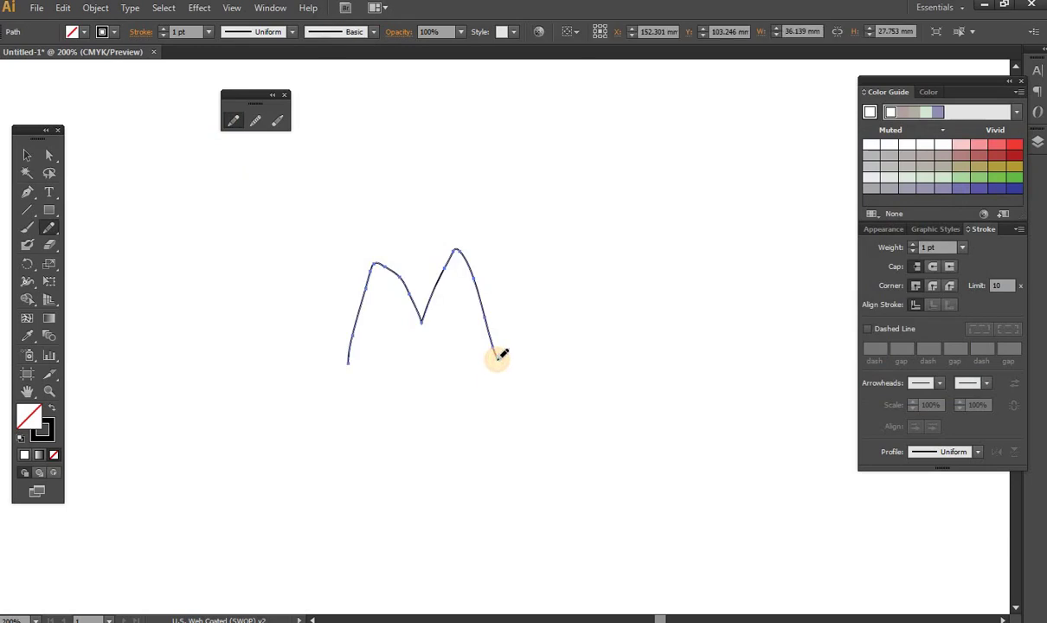
pyautogui.click(27, 156)
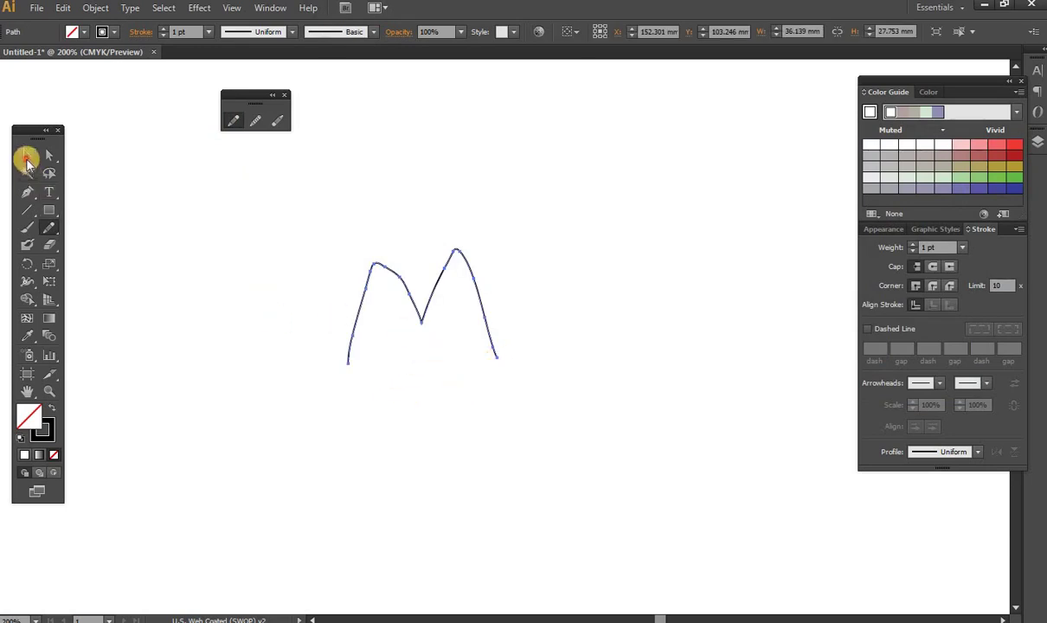
pyautogui.click(333, 268)
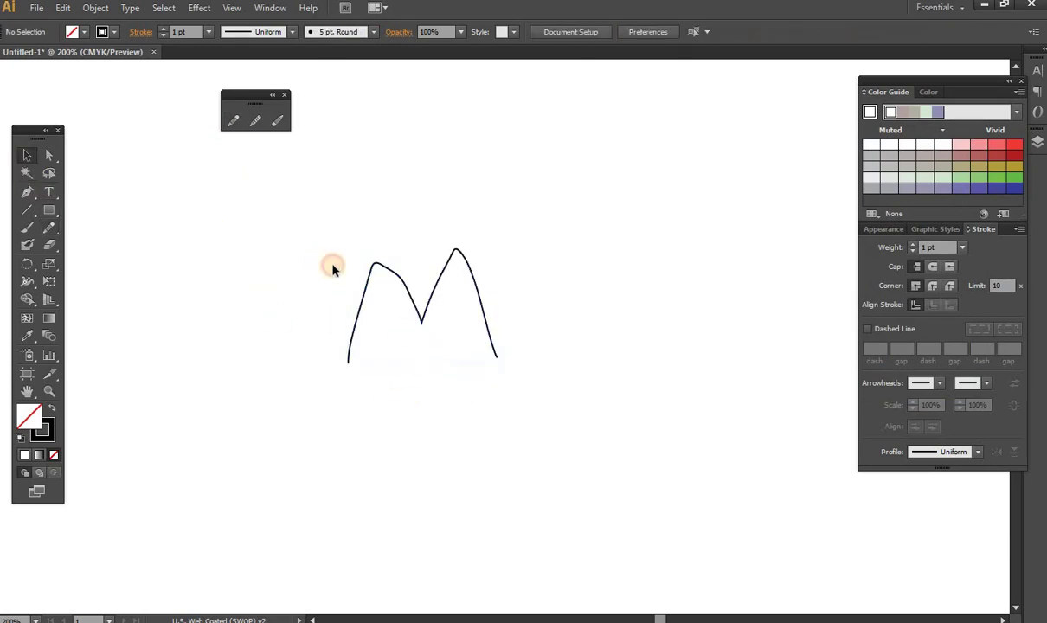
pyautogui.click(49, 389)
pyautogui.moveTo(334, 243); pyautogui.dragTo(548, 362)
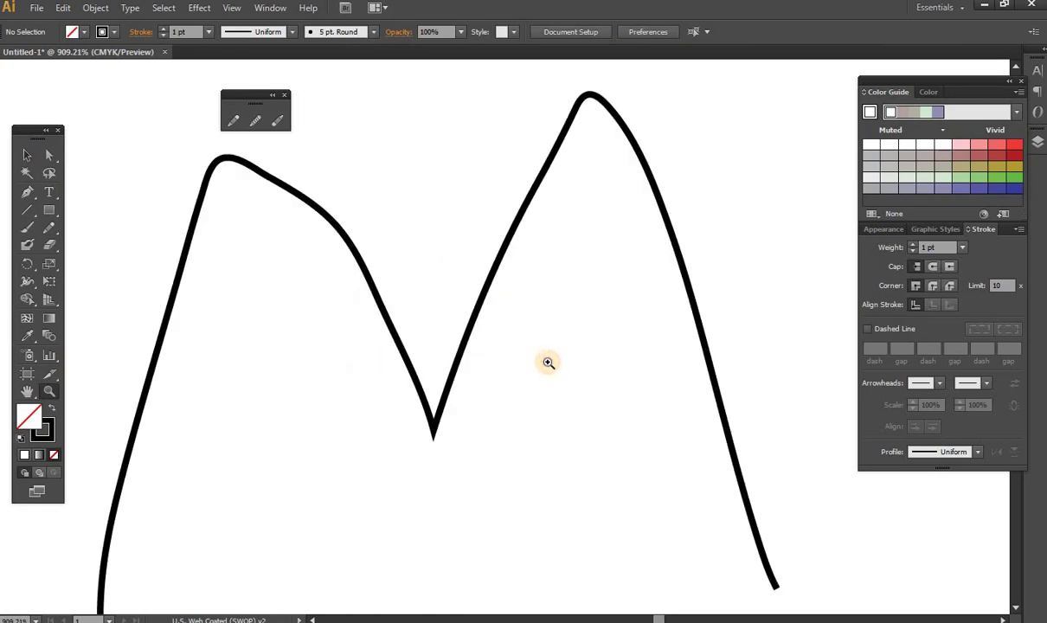
pyautogui.keyDown('alt'); pyautogui.click(308, 315); pyautogui.keyUp('alt')
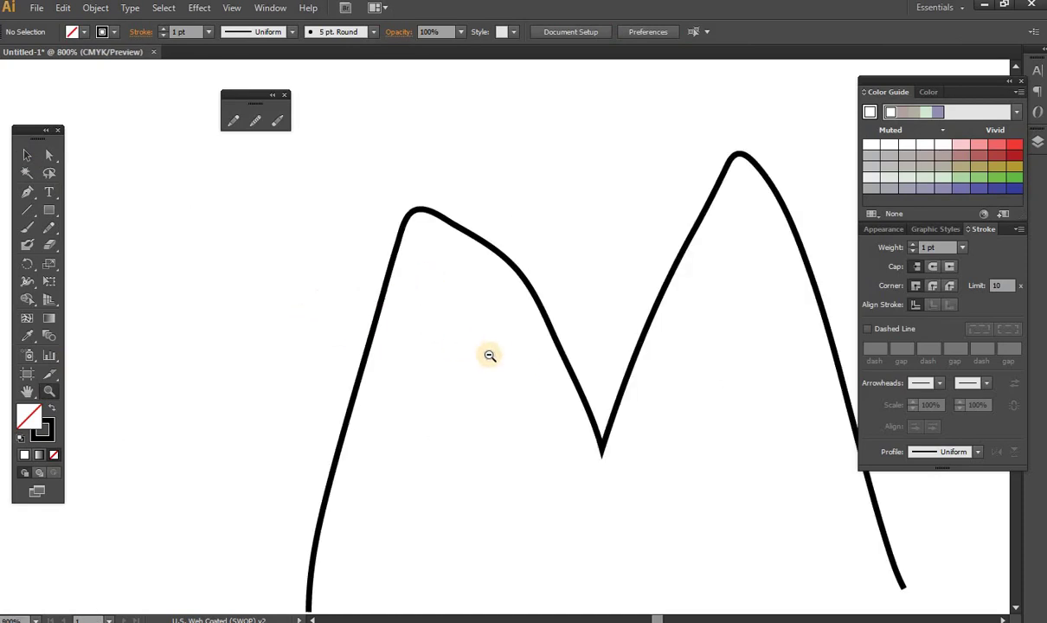
pyautogui.keyDown('alt'); pyautogui.click(493, 357); pyautogui.keyUp('alt')
pyautogui.keyDown('alt'); pyautogui.click(496, 355); pyautogui.keyUp('alt')
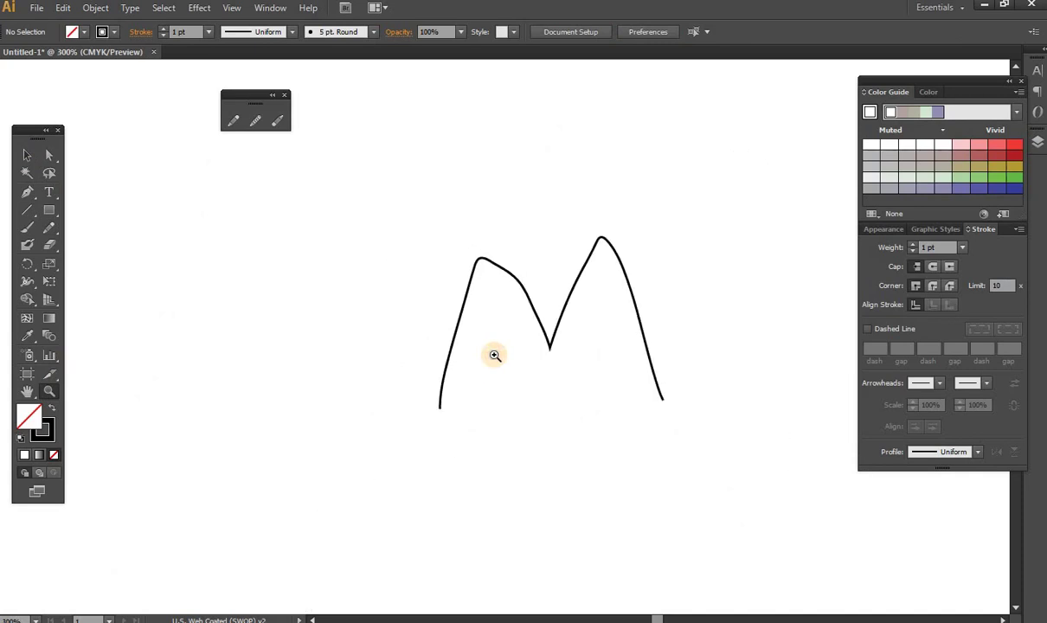
pyautogui.click(27, 155)
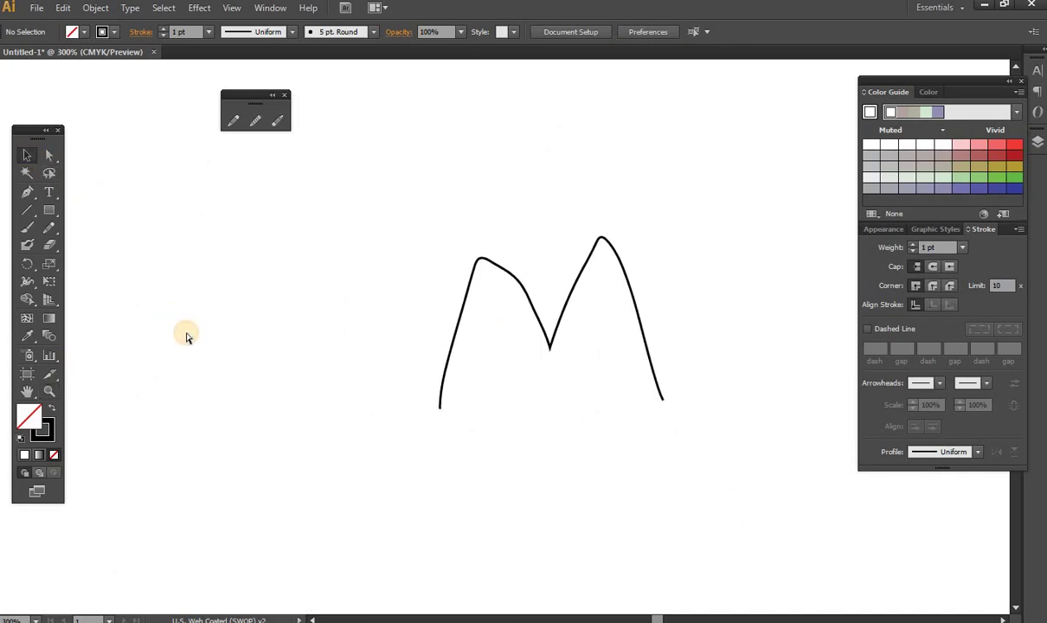
pyautogui.hotkey('ctrl', 'a')
pyautogui.press('Delete')
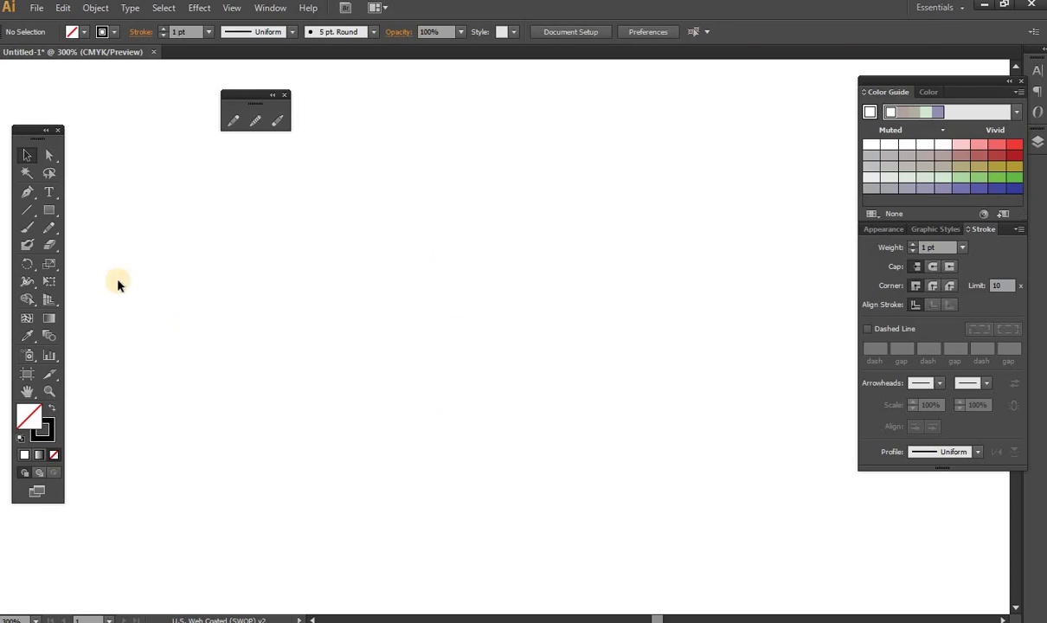
pyautogui.click(54, 231)
pyautogui.moveTo(199, 413)
pyautogui.mouseDown()
pyautogui.moveTo(309, 273)
pyautogui.moveTo(358, 398)
pyautogui.mouseUp()
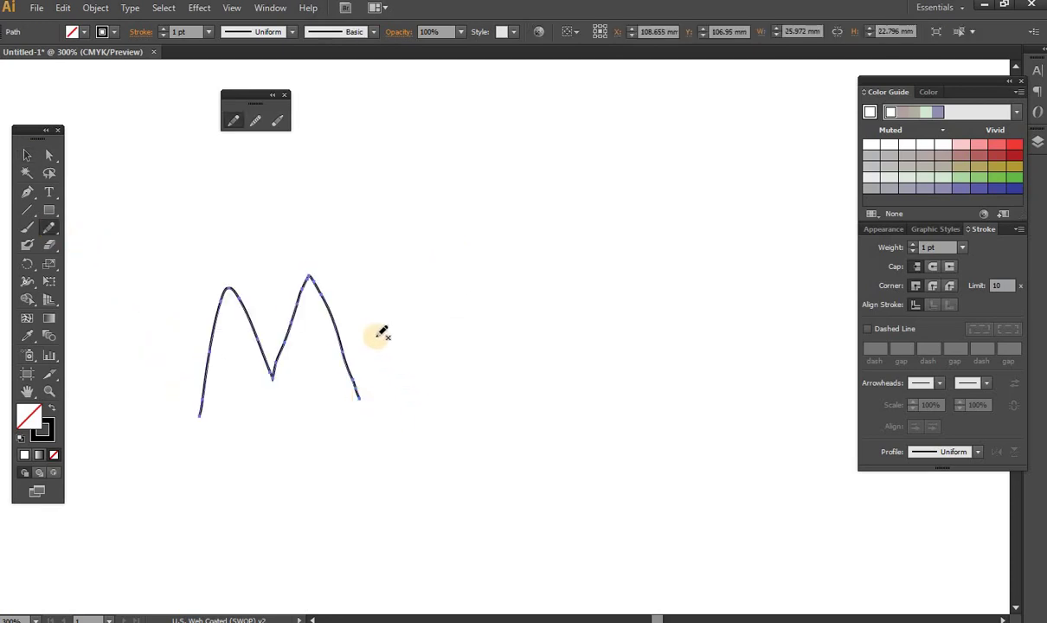
pyautogui.click(27, 155)
pyautogui.click(165, 216)
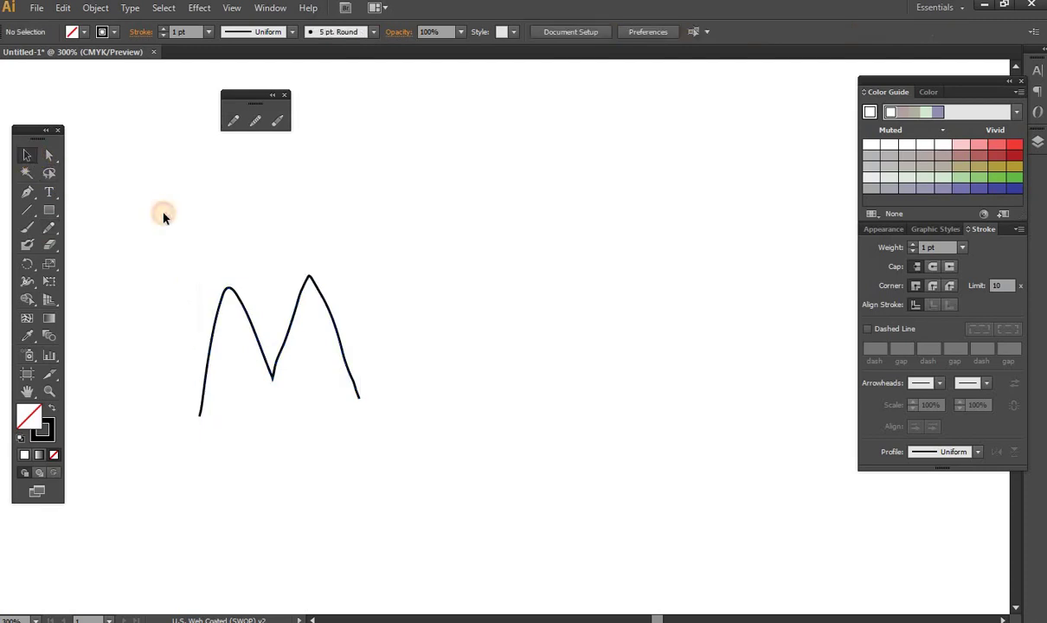
pyautogui.click(255, 120)
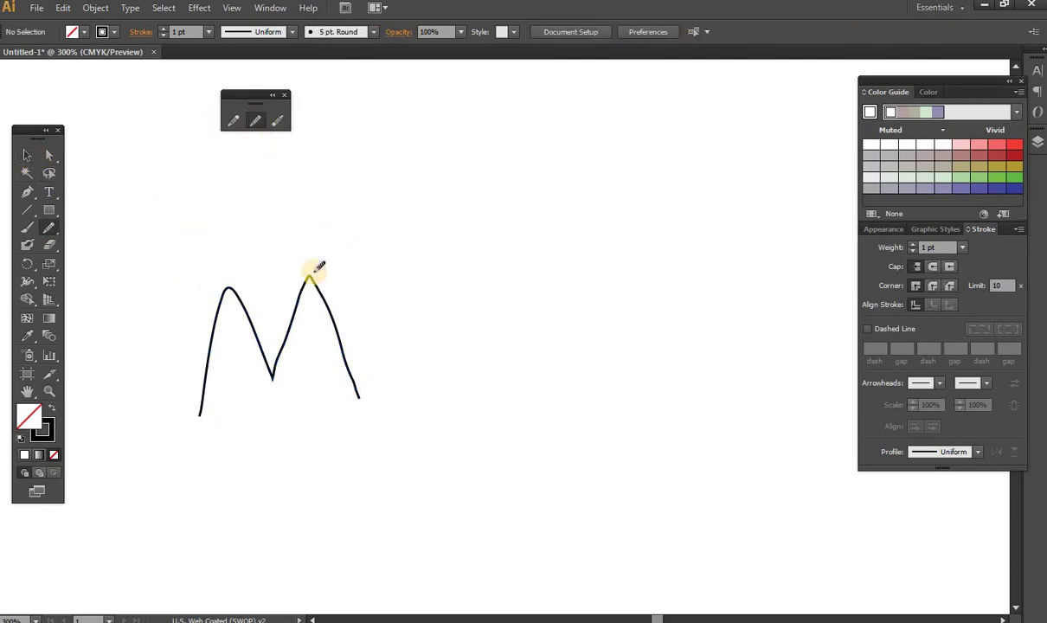
pyautogui.moveTo(292, 275)
pyautogui.mouseDown()
pyautogui.moveTo(310, 271)
pyautogui.moveTo(307, 279)
pyautogui.mouseUp()
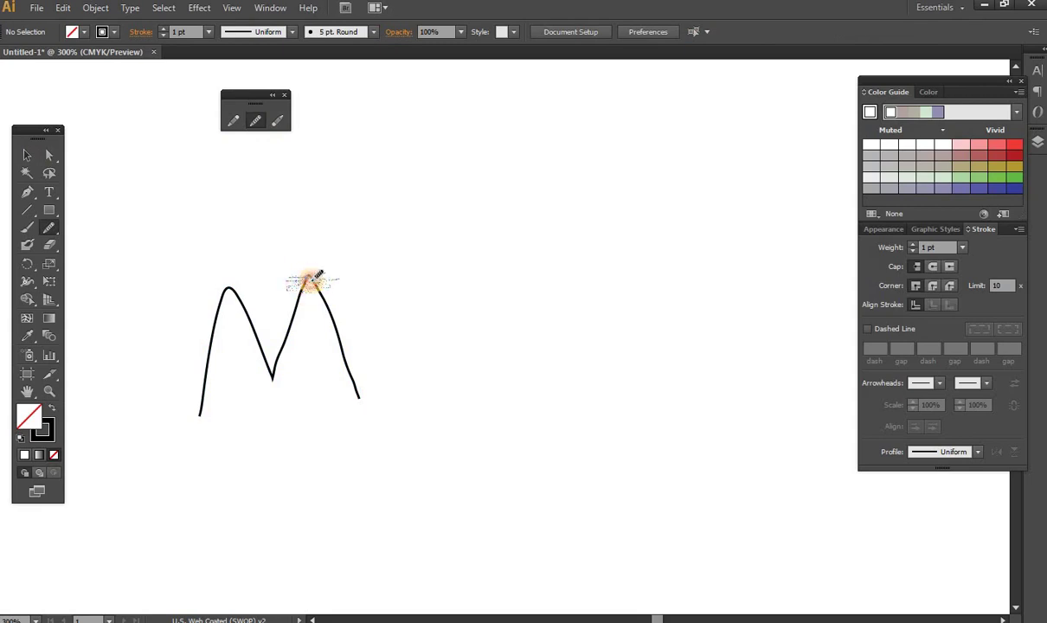
pyautogui.click(26, 154)
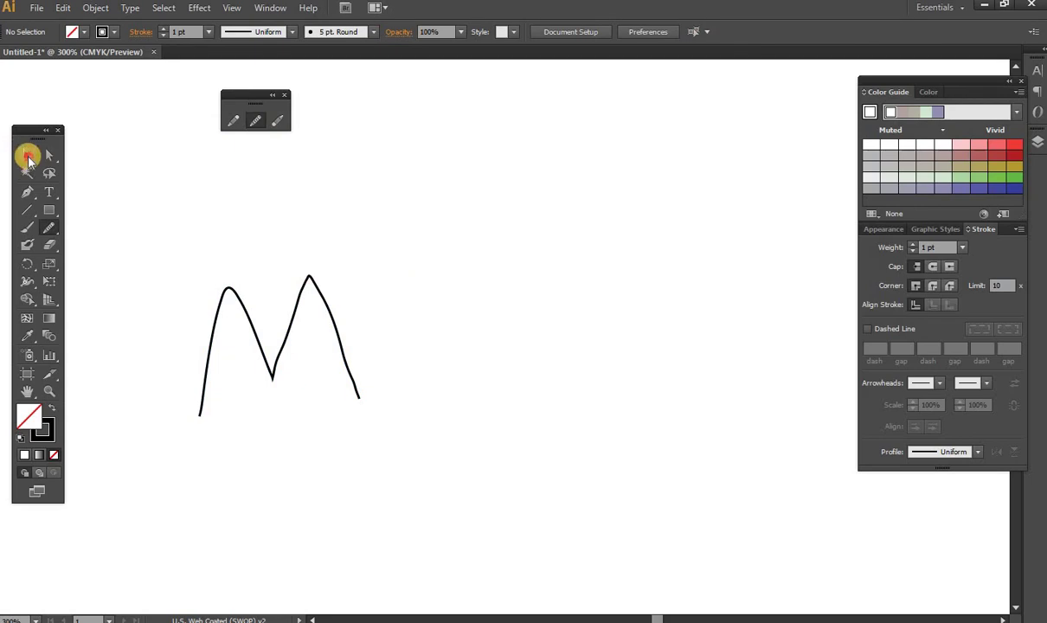
pyautogui.click(227, 291)
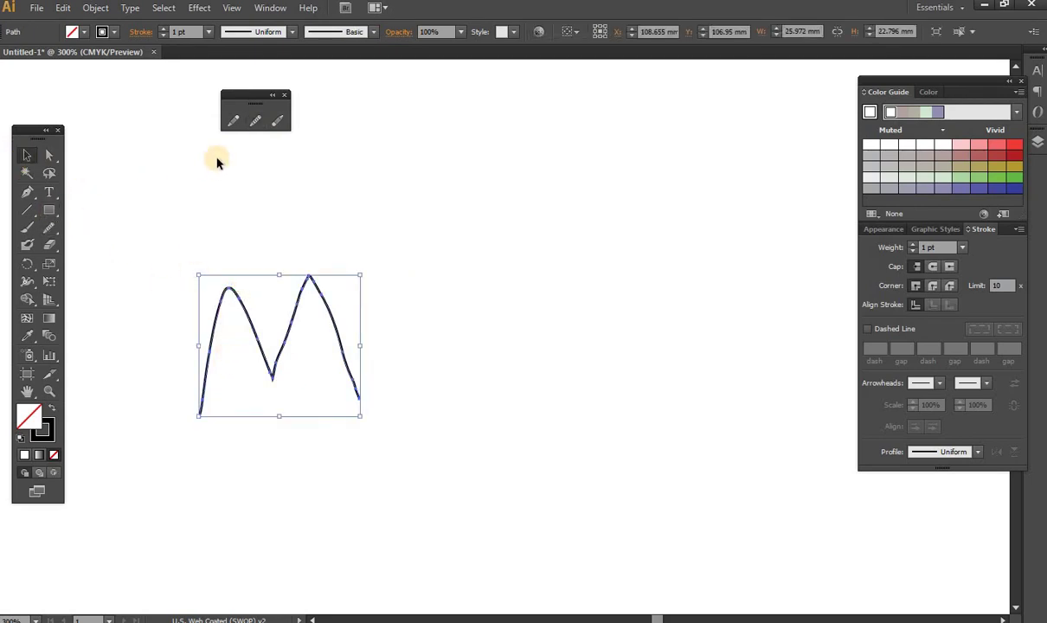
pyautogui.click(255, 120)
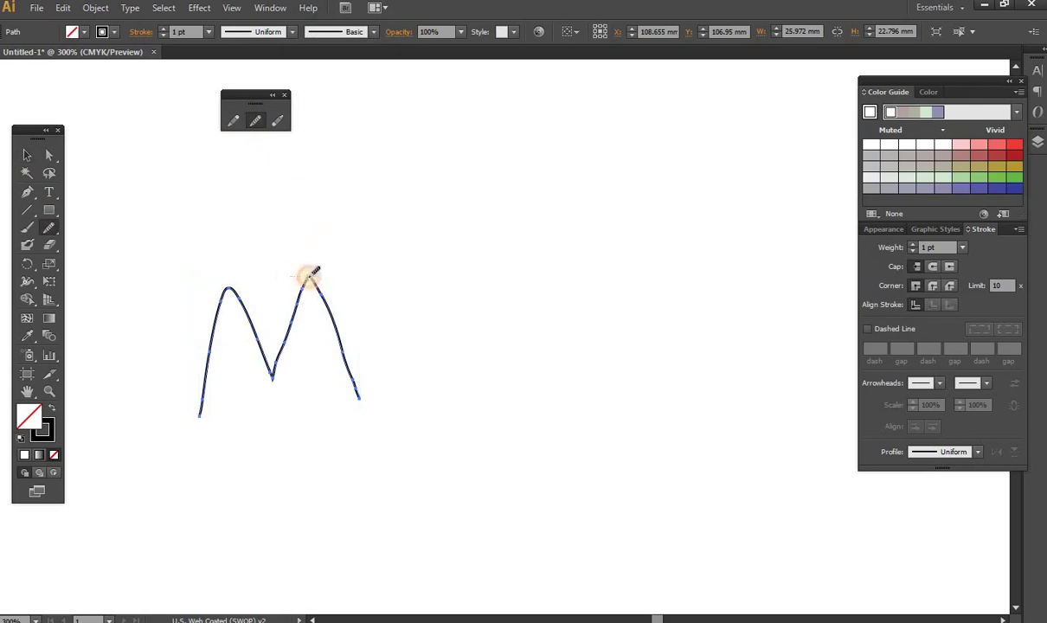
pyautogui.moveTo(311, 277); pyautogui.dragTo(313, 279)
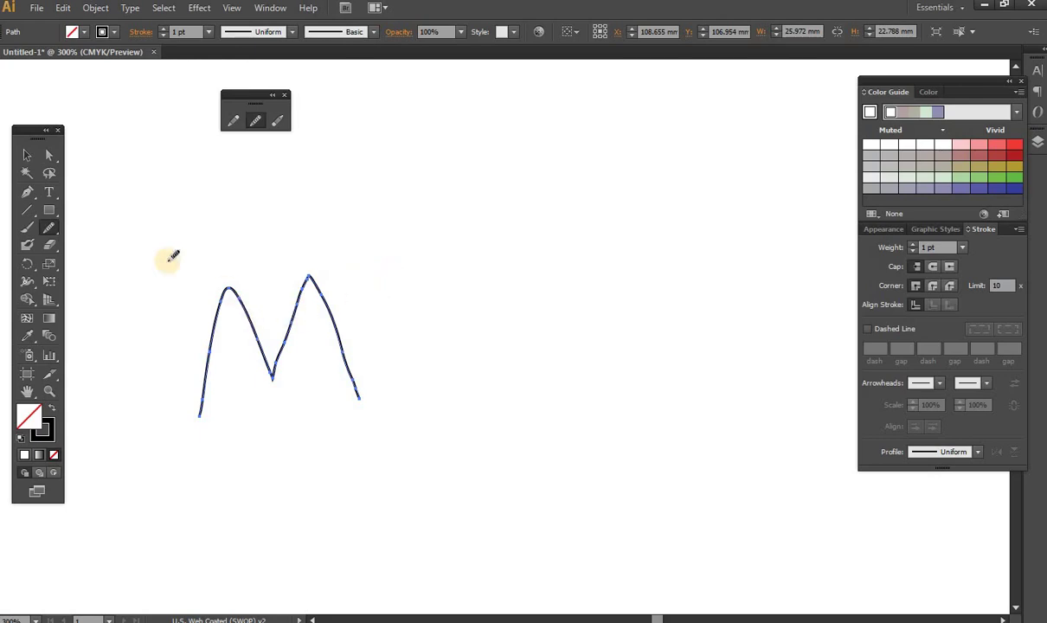
pyautogui.click(27, 156)
pyautogui.click(382, 318)
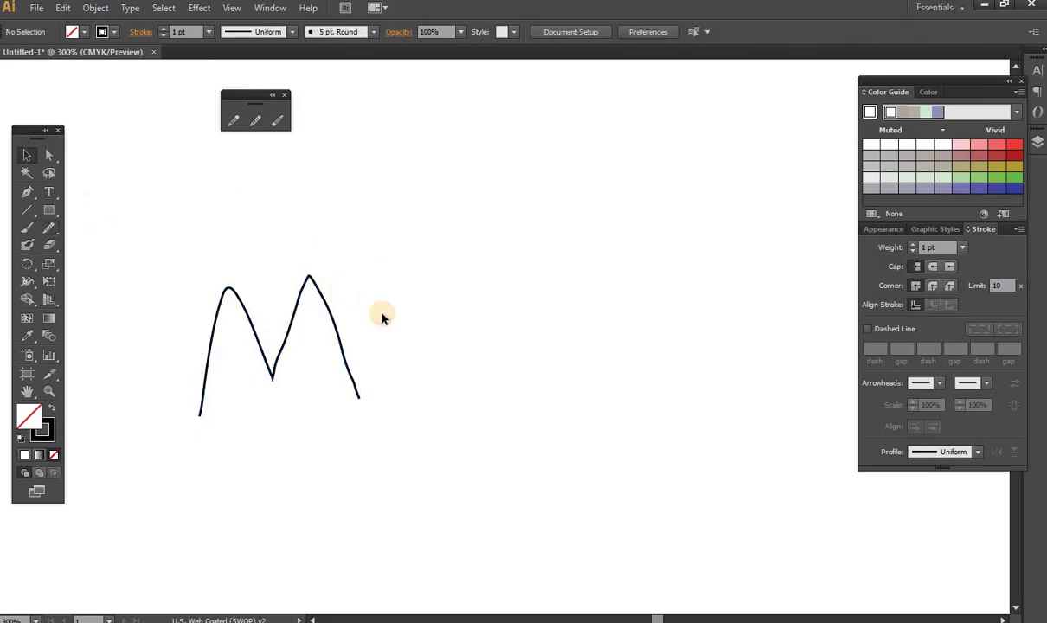
pyautogui.click(333, 298)
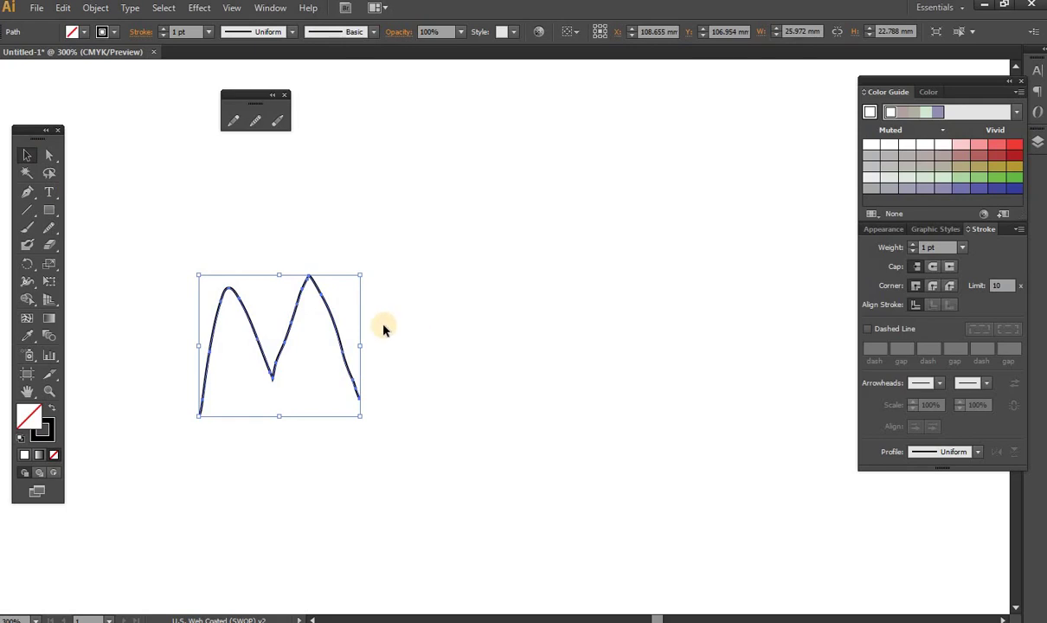
pyautogui.click(313, 242)
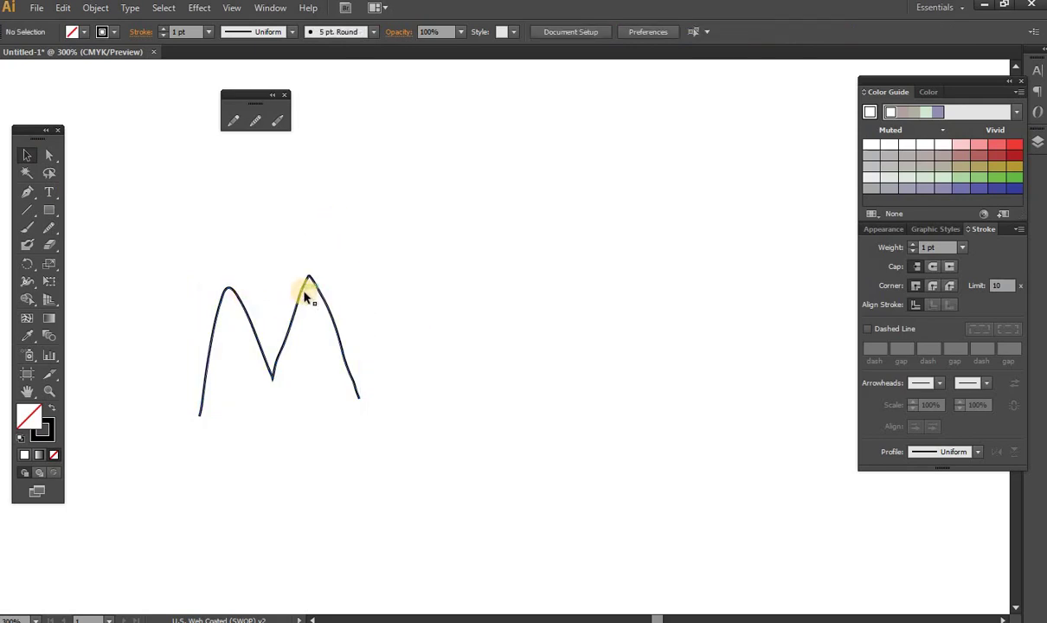
# - Select the M path and smooth its tangled right peak with the Smooth tool
pyautogui.click(303, 300)
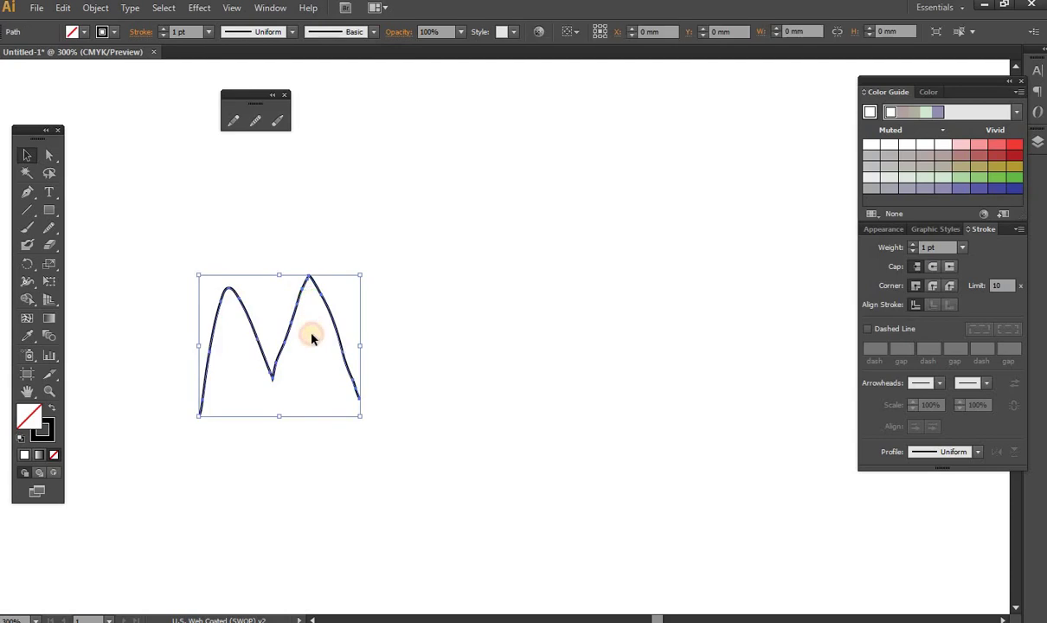
pyautogui.click(255, 121)
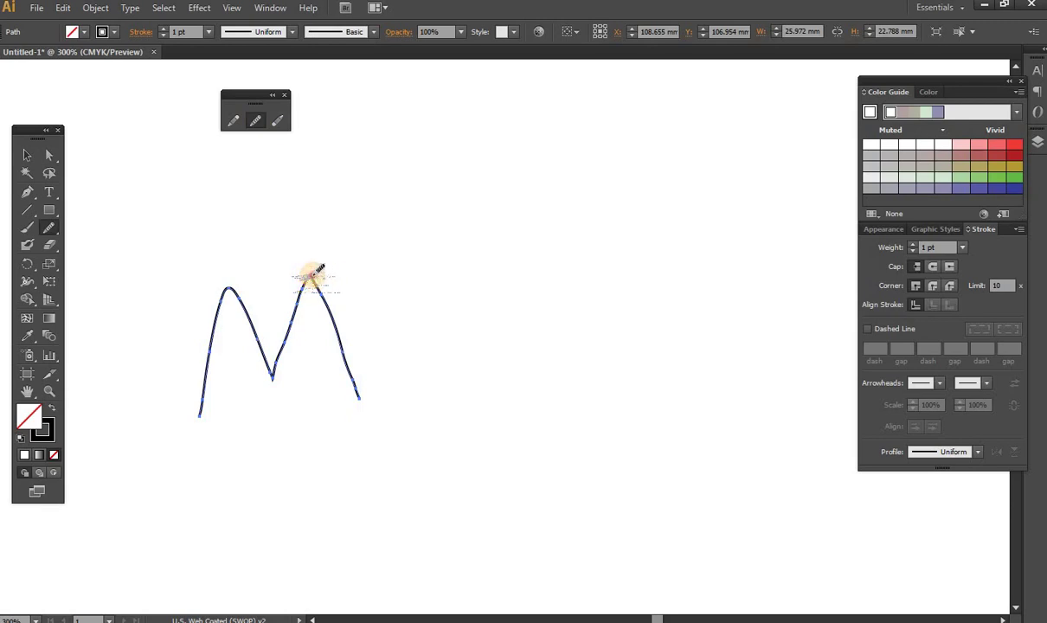
pyautogui.moveTo(309, 281); pyautogui.dragTo(329, 278)
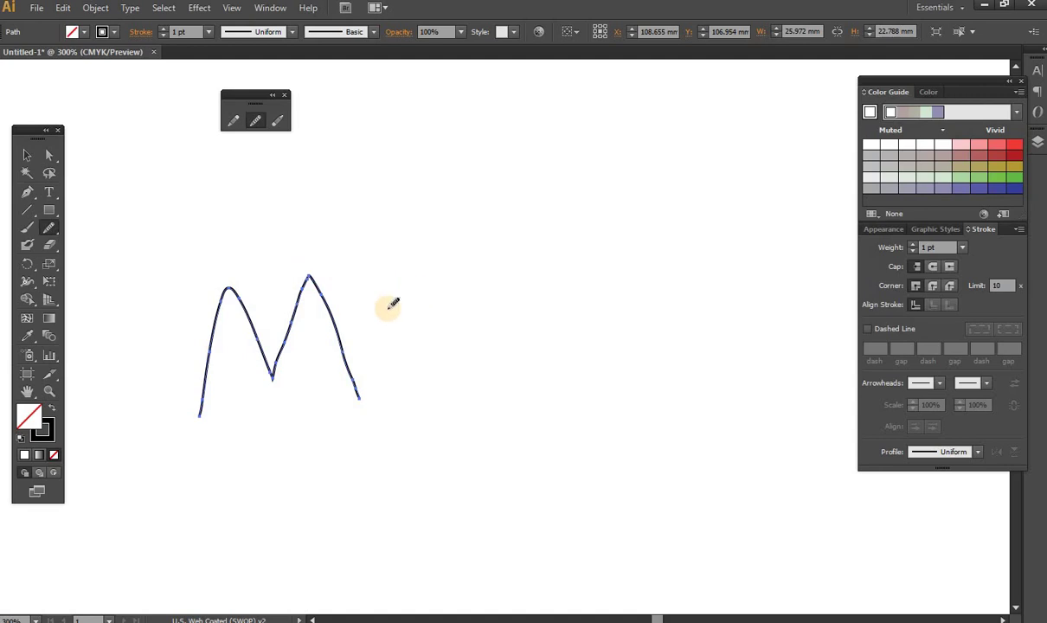
# - Reselect the smoothed M path with the Selection tool and delete it
pyautogui.click(27, 156)
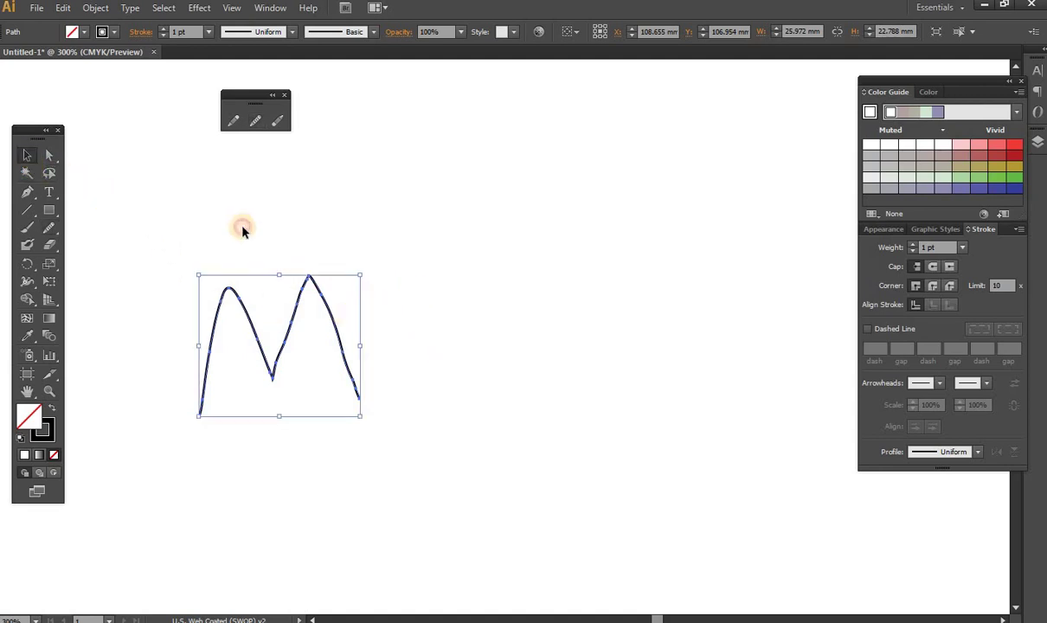
pyautogui.click(329, 350)
pyautogui.click(292, 327)
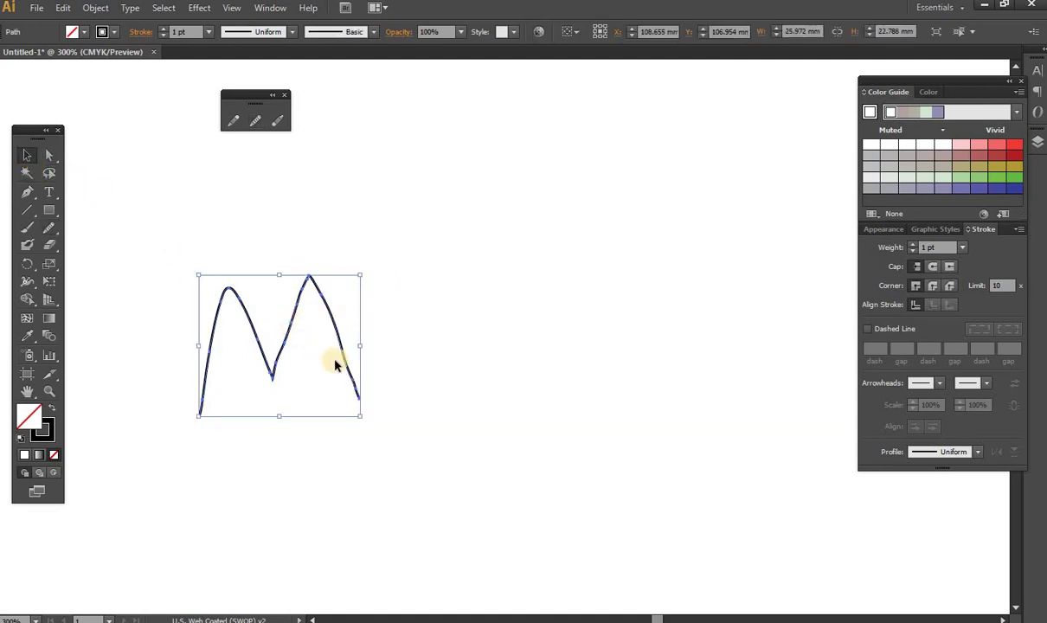
pyautogui.press('Delete')
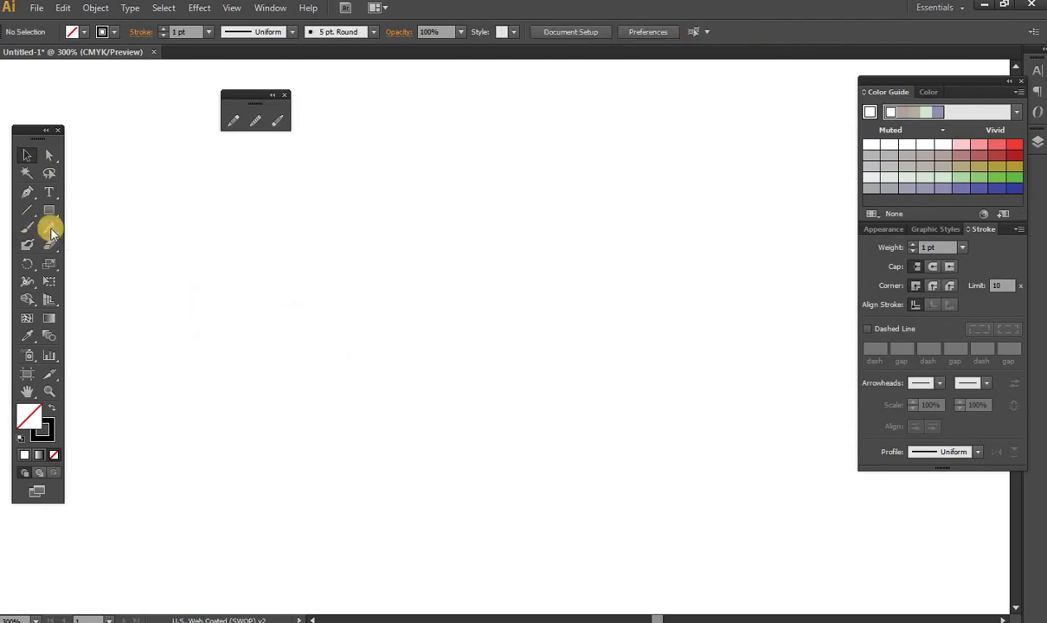
# - Draw two freehand M strokes with the Pencil, one upper and one lower right
pyautogui.moveTo(52, 232); pyautogui.dragTo(102, 228)
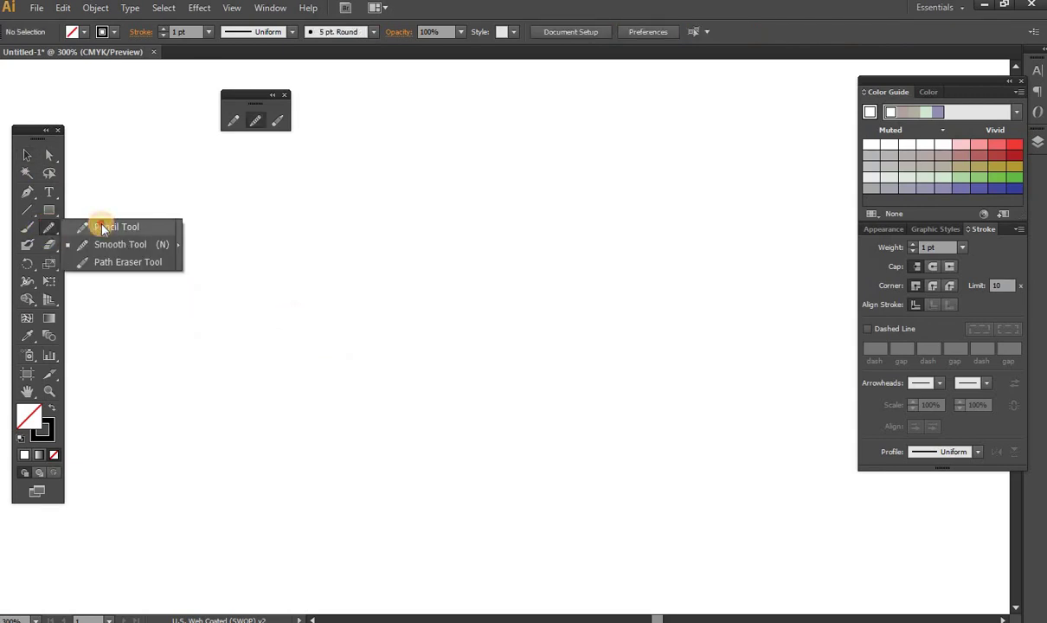
pyautogui.moveTo(289, 313)
pyautogui.mouseDown()
pyautogui.moveTo(380, 265)
pyautogui.moveTo(381, 276)
pyautogui.mouseUp()
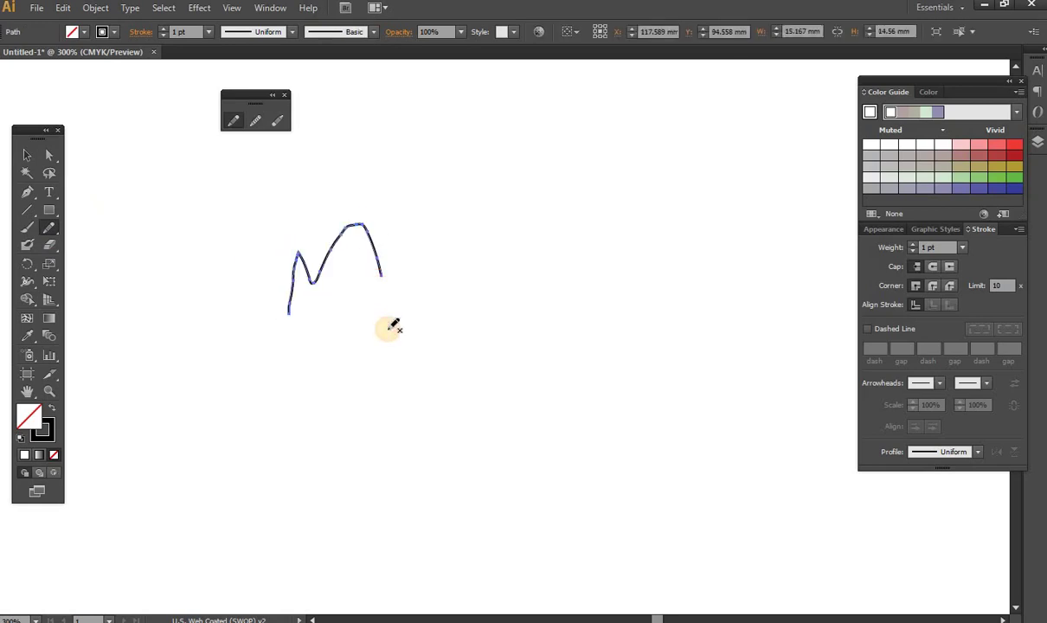
pyautogui.moveTo(385, 374); pyautogui.dragTo(519, 376)
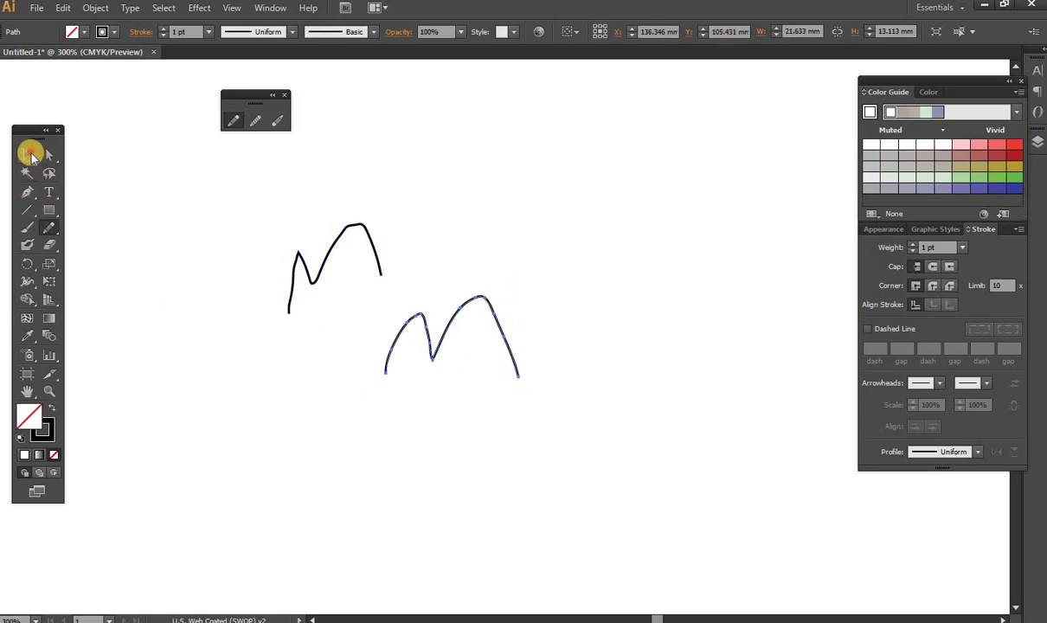
# - Smooth the left rise of the lower M stroke with the Smooth tool
pyautogui.click(27, 154)
pyautogui.click(255, 120)
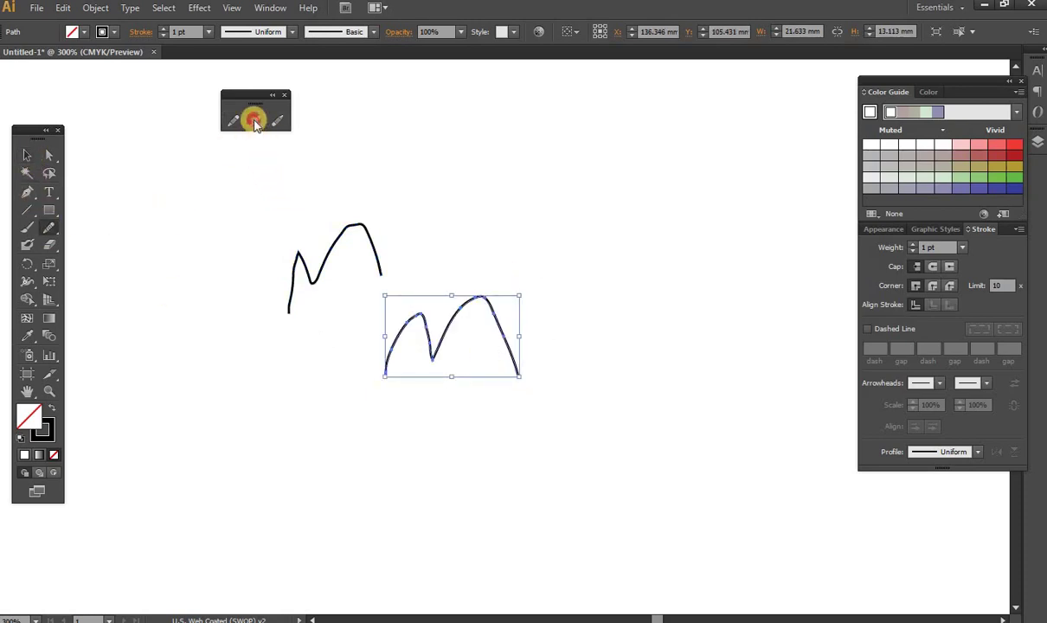
pyautogui.moveTo(430, 313)
pyautogui.mouseDown()
pyautogui.moveTo(372, 315)
pyautogui.moveTo(511, 293)
pyautogui.mouseUp()
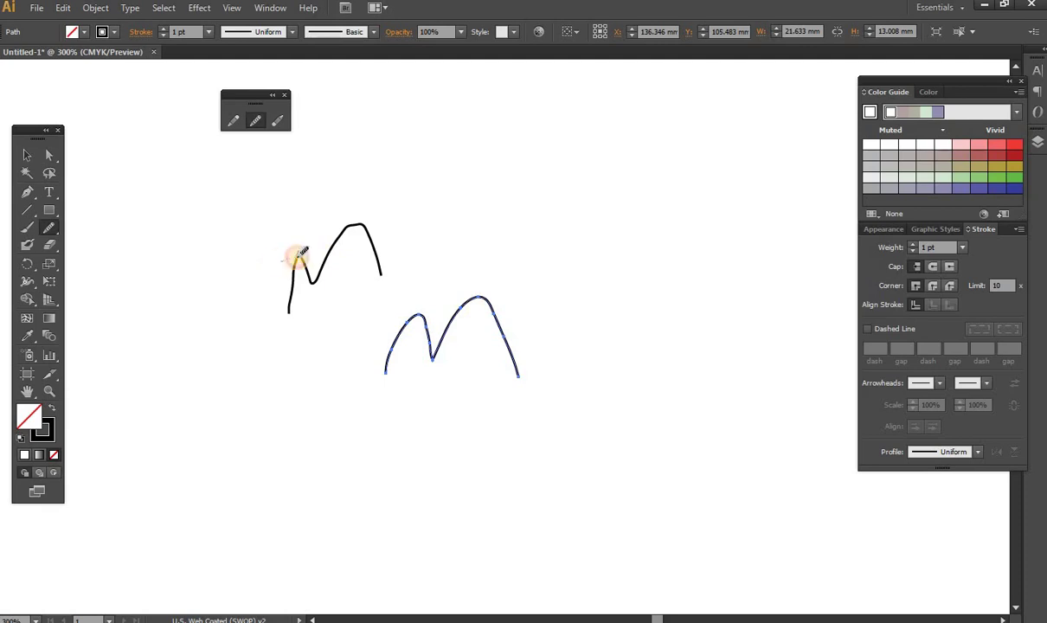
# - Select the upper M stroke and smooth its jagged left side, then check its bounds
pyautogui.moveTo(299, 255)
pyautogui.mouseDown()
pyautogui.moveTo(290, 245)
pyautogui.moveTo(276, 252)
pyautogui.moveTo(300, 251)
pyautogui.mouseUp()
pyautogui.click(27, 154)
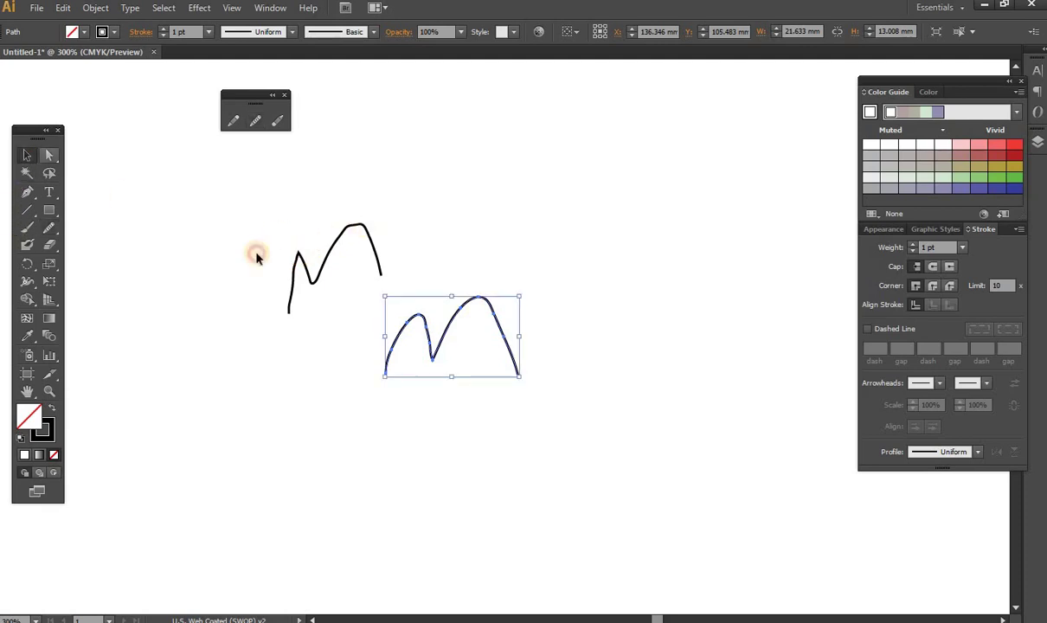
pyautogui.click(309, 277)
pyautogui.click(245, 128)
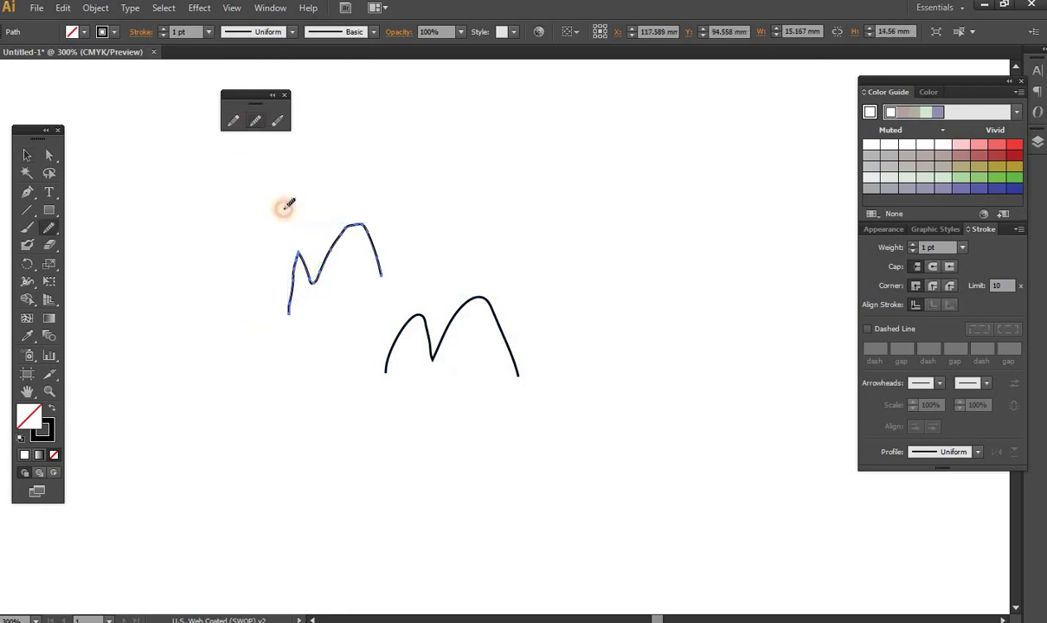
pyautogui.moveTo(284, 206); pyautogui.dragTo(302, 250)
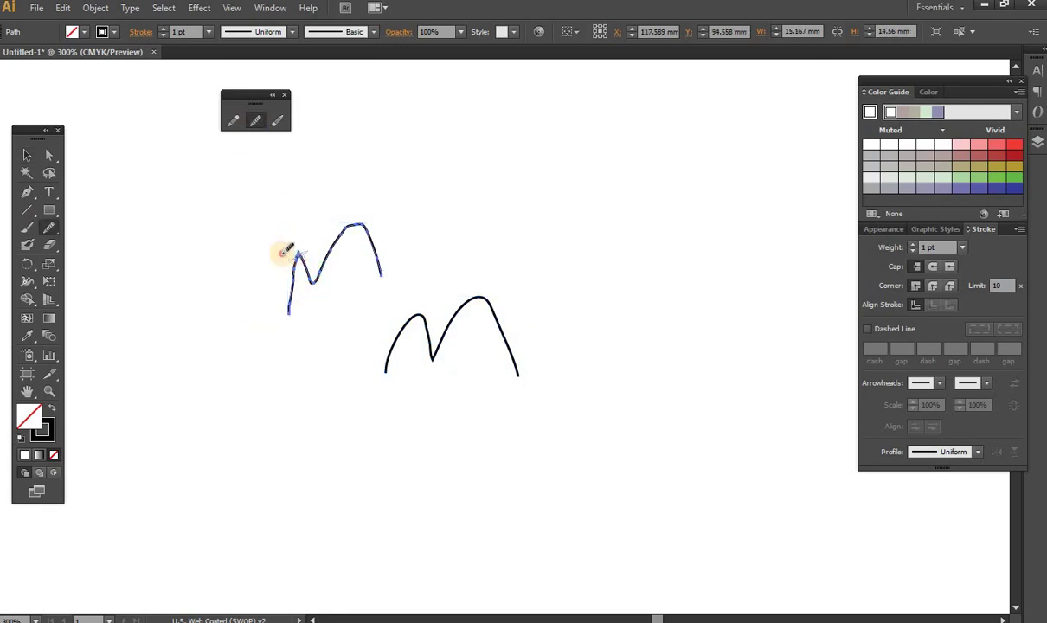
pyautogui.moveTo(291, 251)
pyautogui.mouseDown()
pyautogui.moveTo(373, 241)
pyautogui.moveTo(308, 271)
pyautogui.moveTo(304, 253)
pyautogui.moveTo(295, 257)
pyautogui.mouseUp()
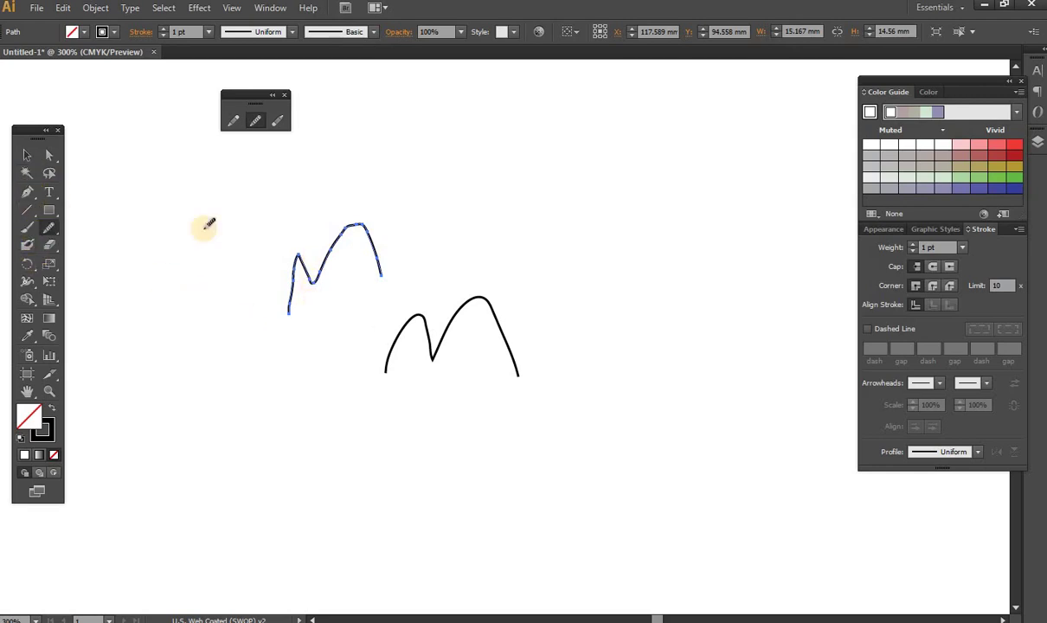
pyautogui.press('ctrl')
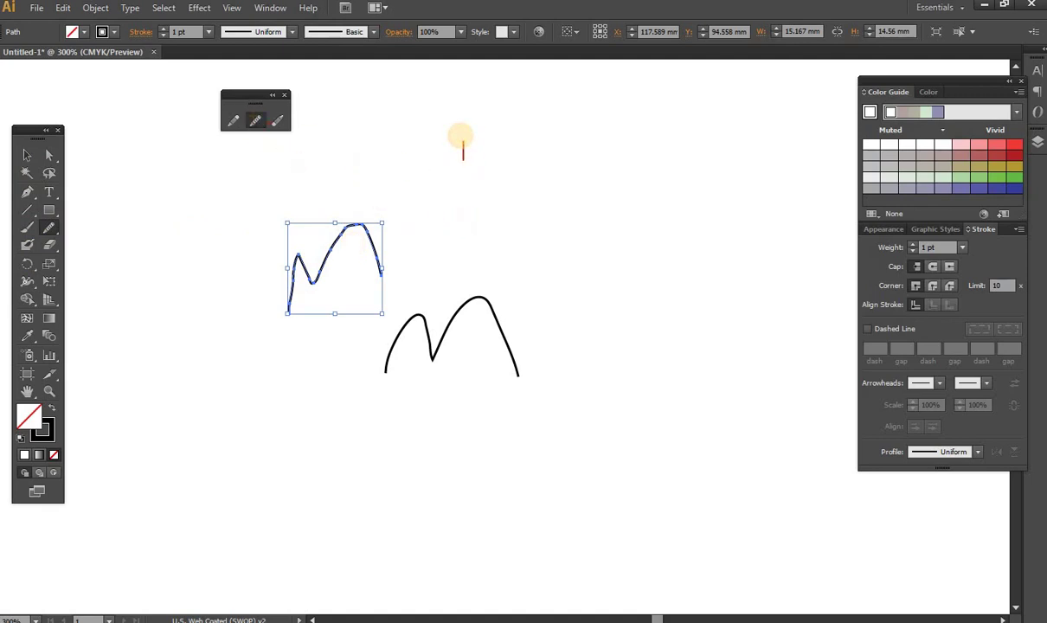
# - Type the note 'you see after applying the smoothness tool to make smooth corne'
pyautogui.write('you see')
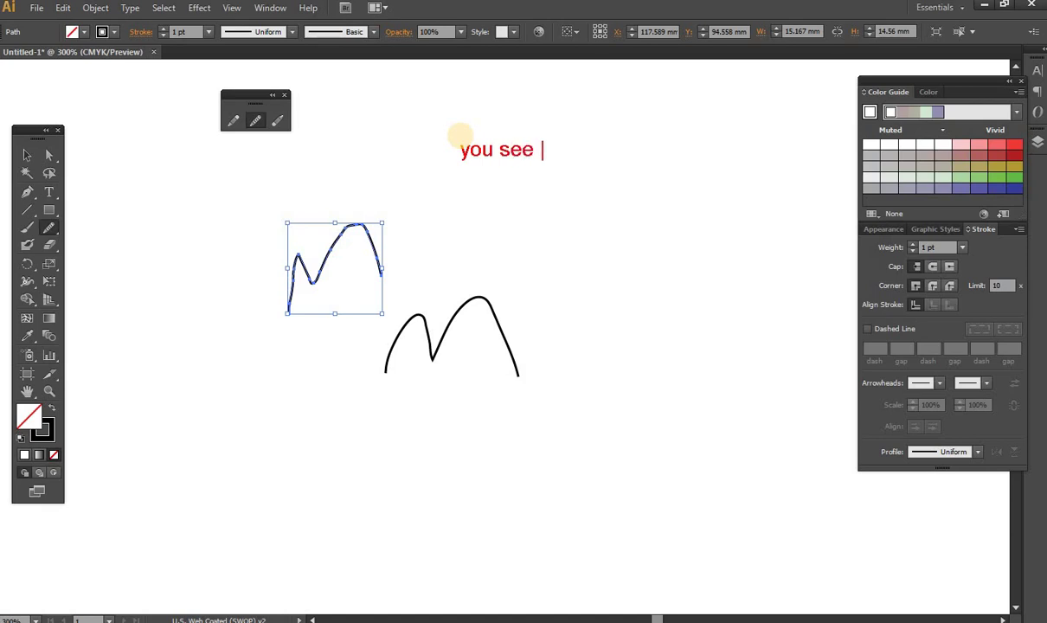
pyautogui.write(' after ap')
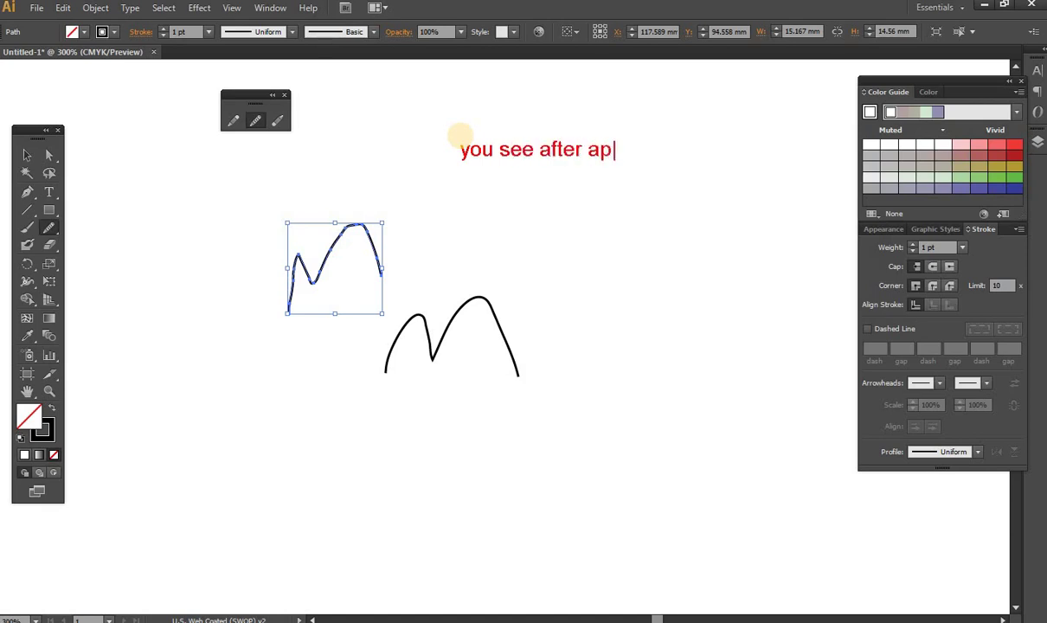
pyautogui.write('plying t')
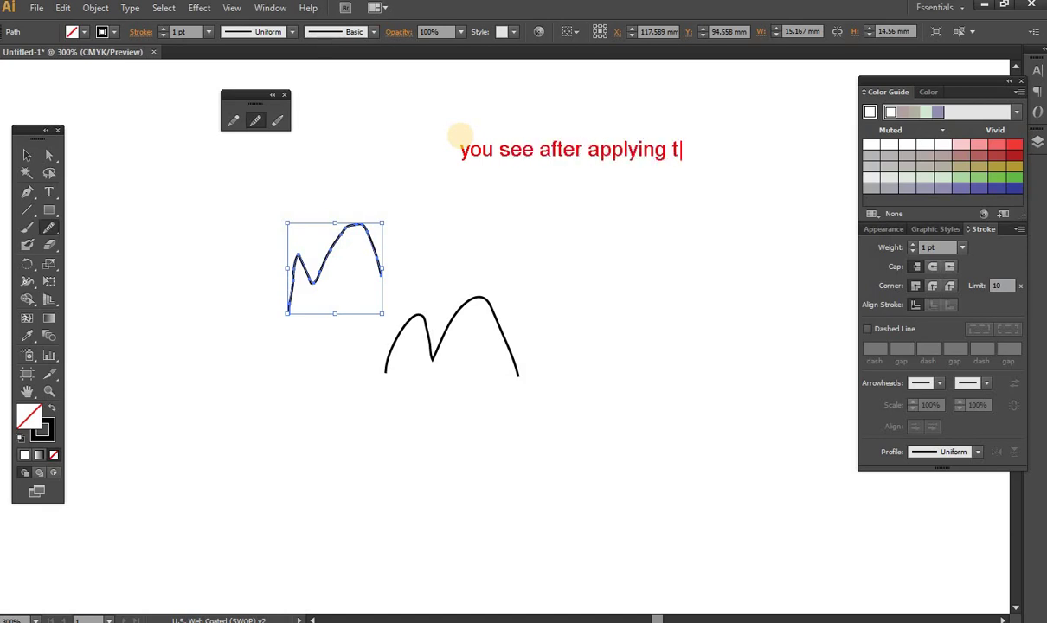
pyautogui.write('he s')
pyautogui.write('moothnes')
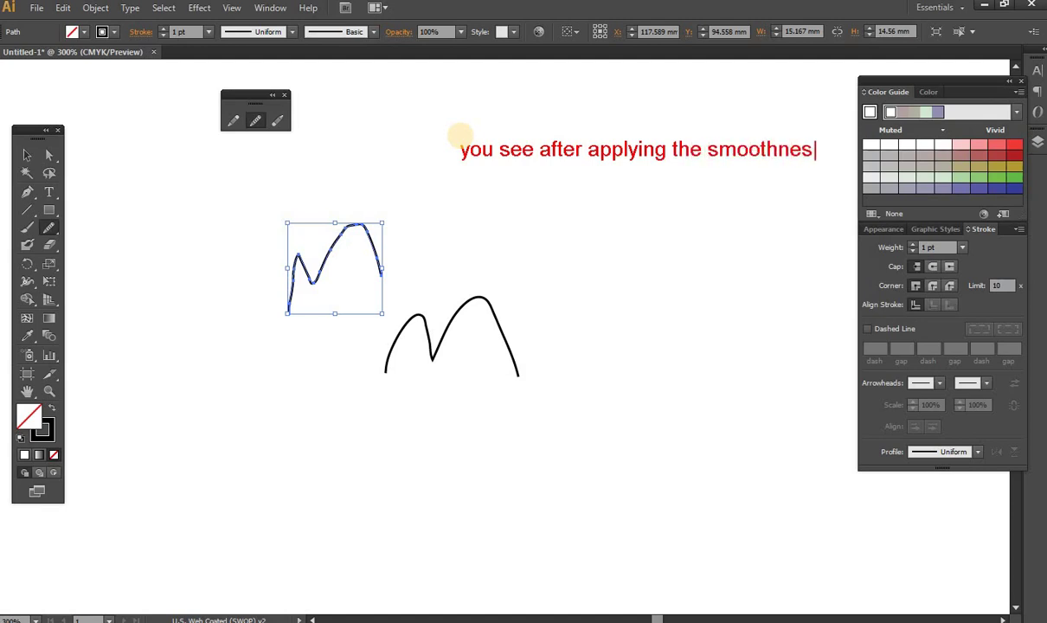
pyautogui.write('s tool ')
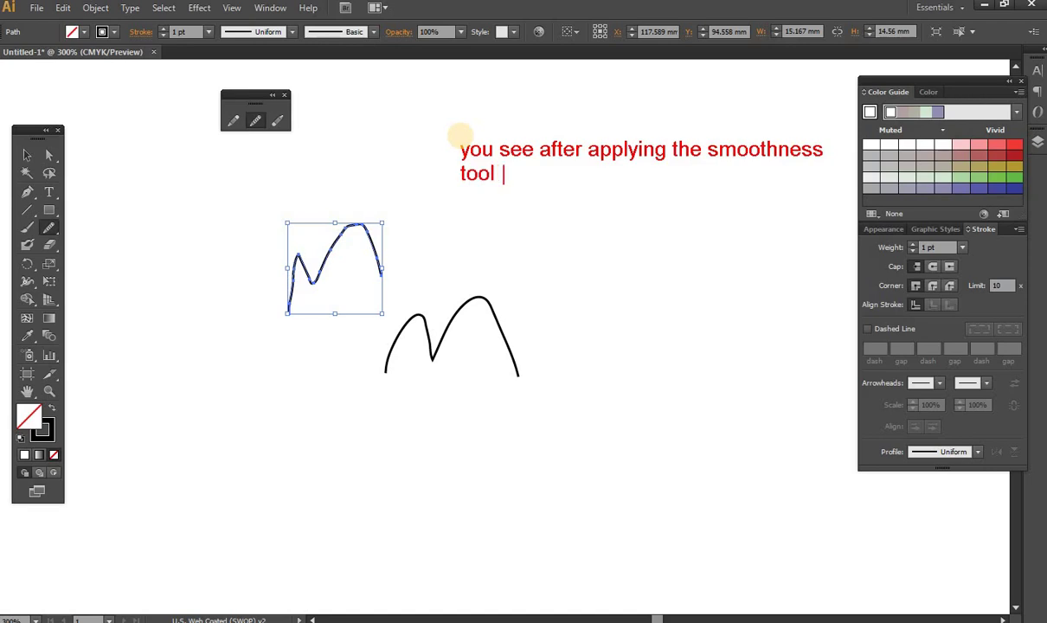
pyautogui.write('to make ')
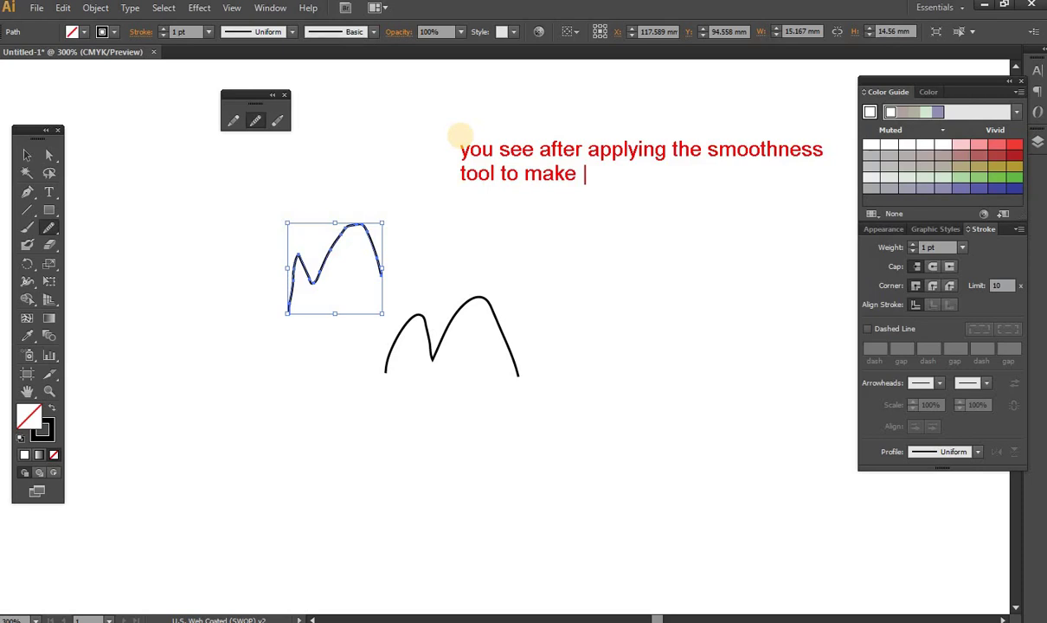
pyautogui.write('smoo')
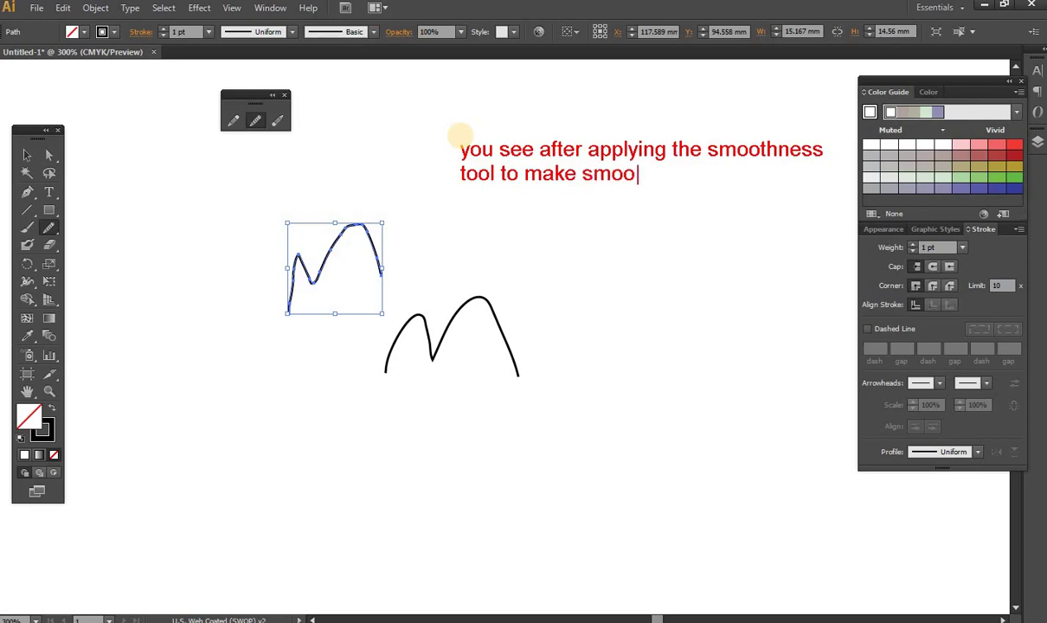
pyautogui.write('th corne')
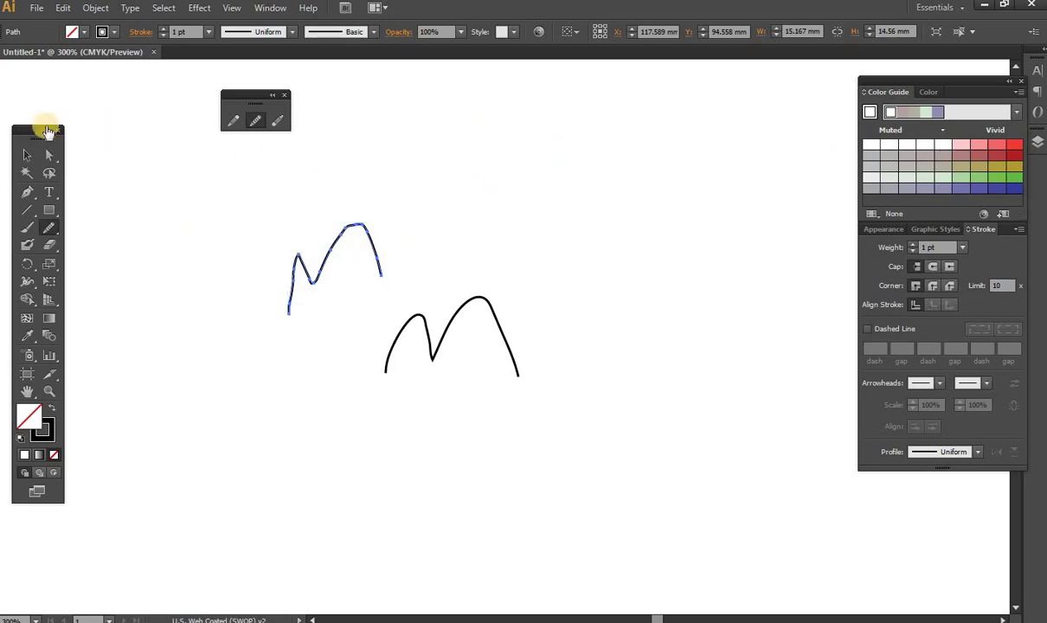
# - Deselect the upper path and tear off the pencil tool group panel
pyautogui.click(27, 155)
pyautogui.click(389, 208)
pyautogui.click(430, 211)
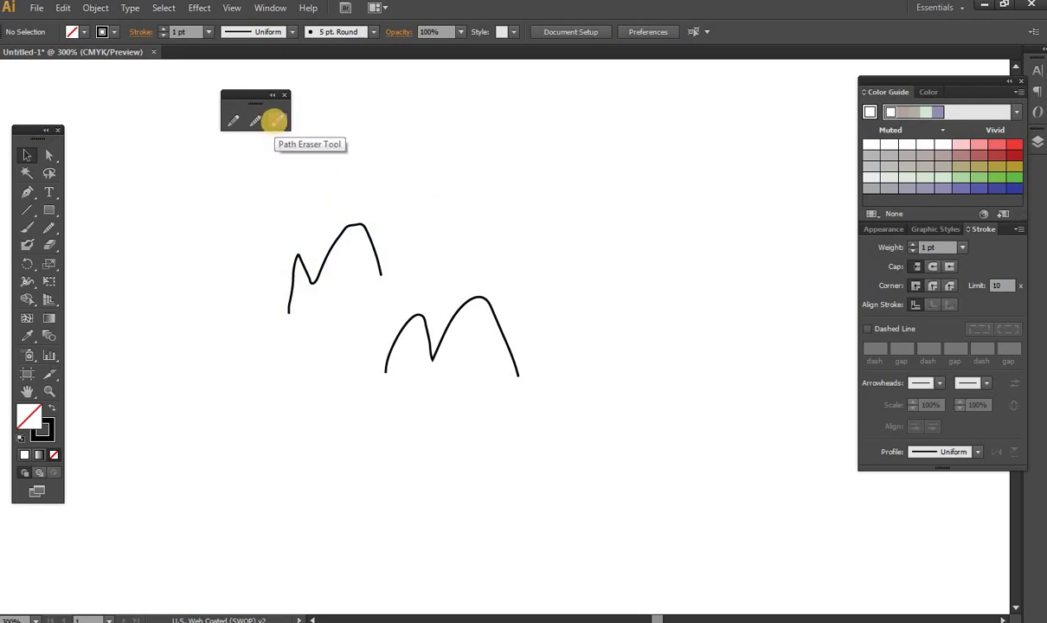
pyautogui.click(275, 106)
pyautogui.moveTo(275, 107); pyautogui.dragTo(294, 98)
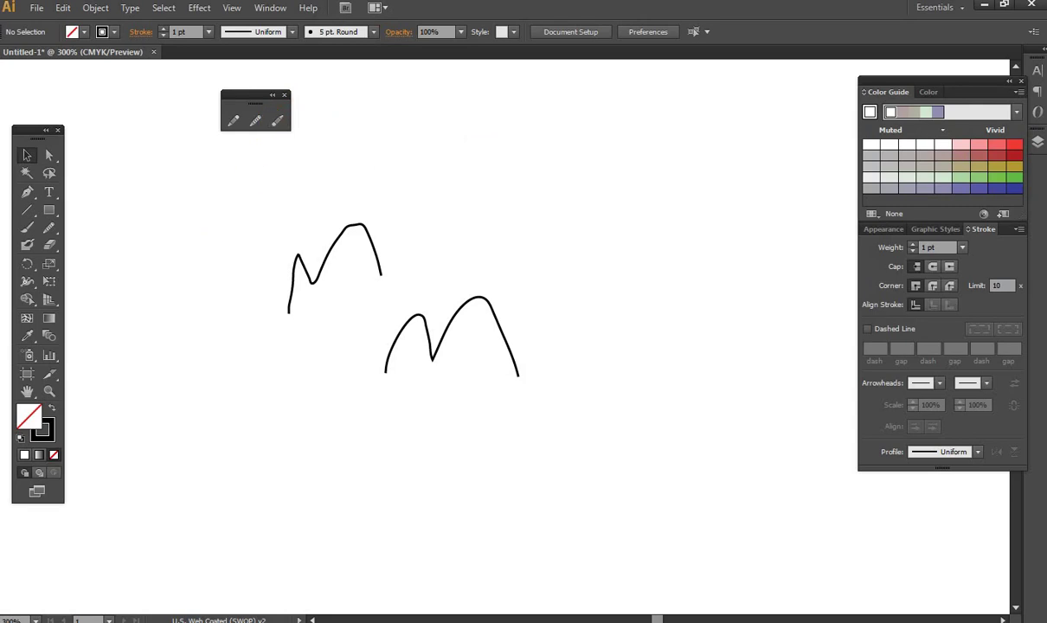
# - Erase parts of the lower M's right arc and around its left peak with the Path Eraser
pyautogui.click(498, 329)
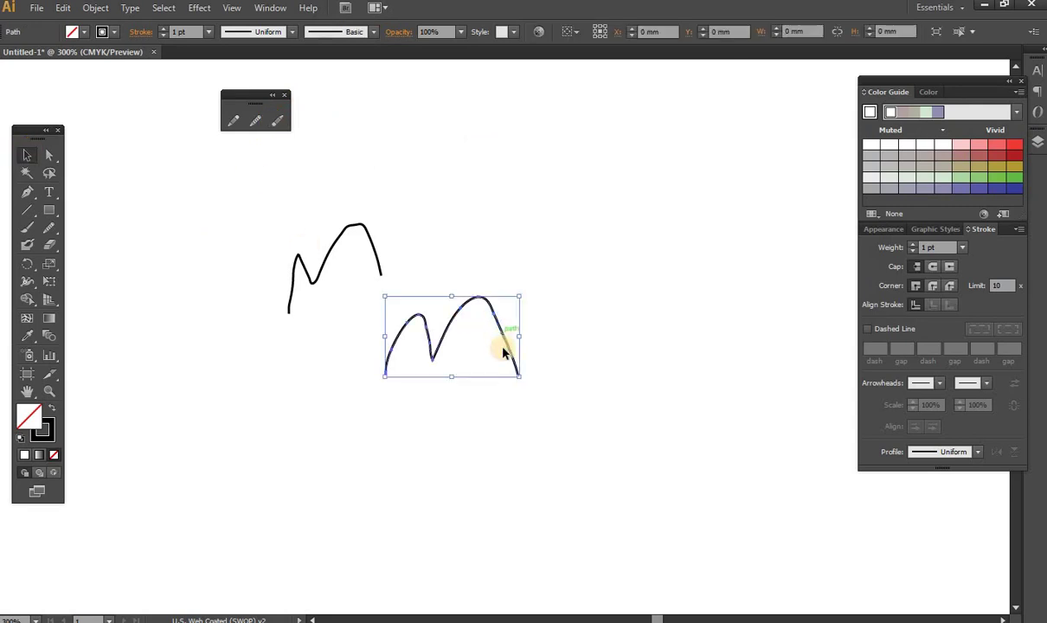
pyautogui.click(277, 120)
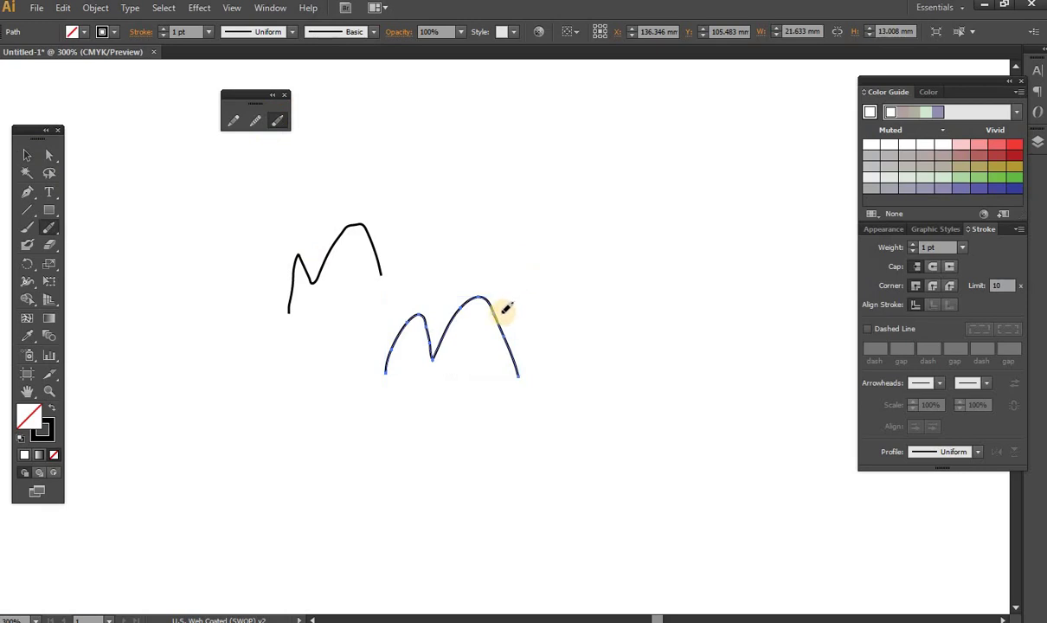
pyautogui.moveTo(506, 308)
pyautogui.mouseDown()
pyautogui.moveTo(487, 322)
pyautogui.moveTo(625, 292)
pyautogui.mouseUp()
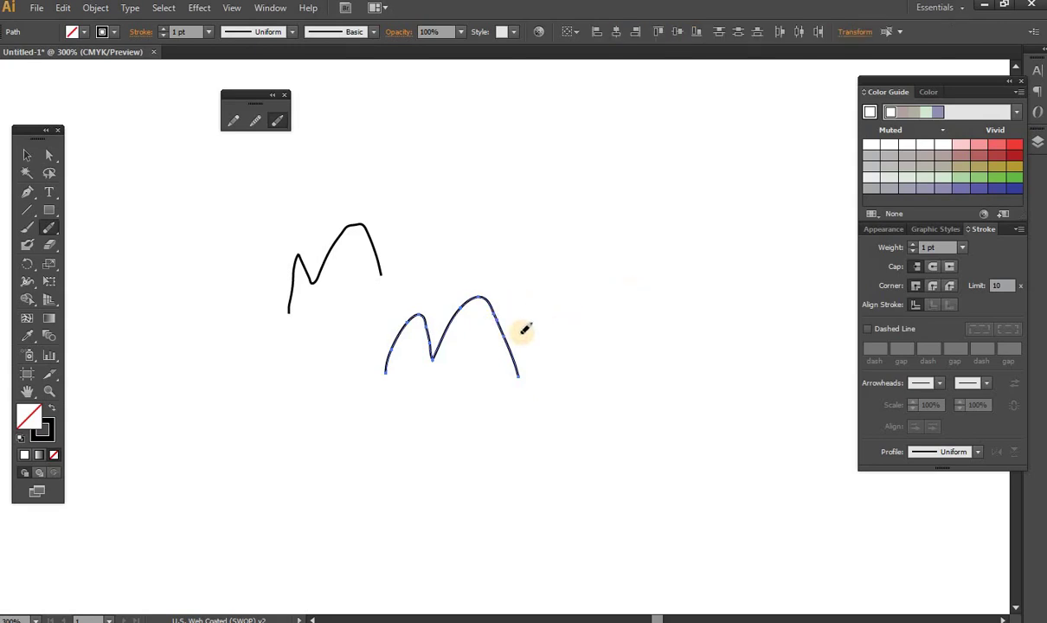
pyautogui.moveTo(521, 329)
pyautogui.mouseDown()
pyautogui.moveTo(502, 311)
pyautogui.moveTo(491, 323)
pyautogui.mouseUp()
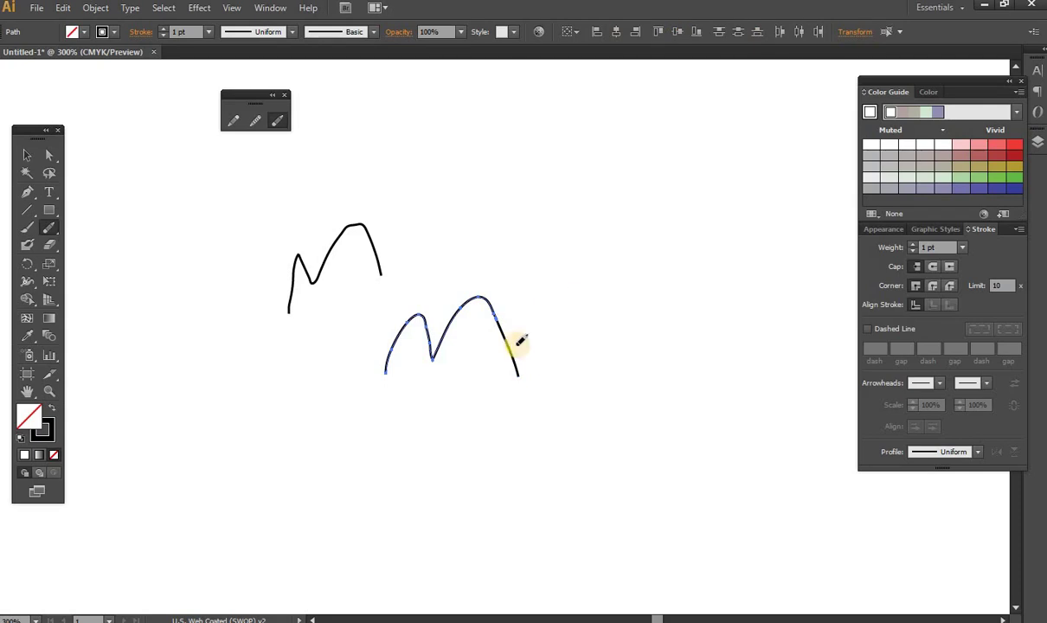
pyautogui.moveTo(491, 322)
pyautogui.mouseDown()
pyautogui.moveTo(519, 340)
pyautogui.moveTo(498, 315)
pyautogui.mouseUp()
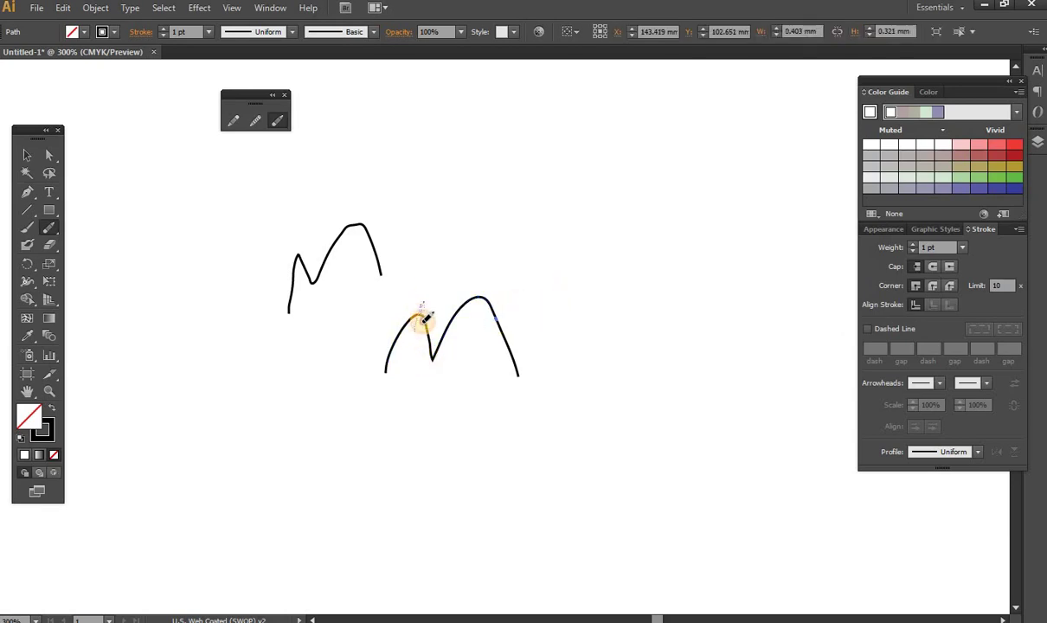
pyautogui.moveTo(419, 315); pyautogui.dragTo(427, 290)
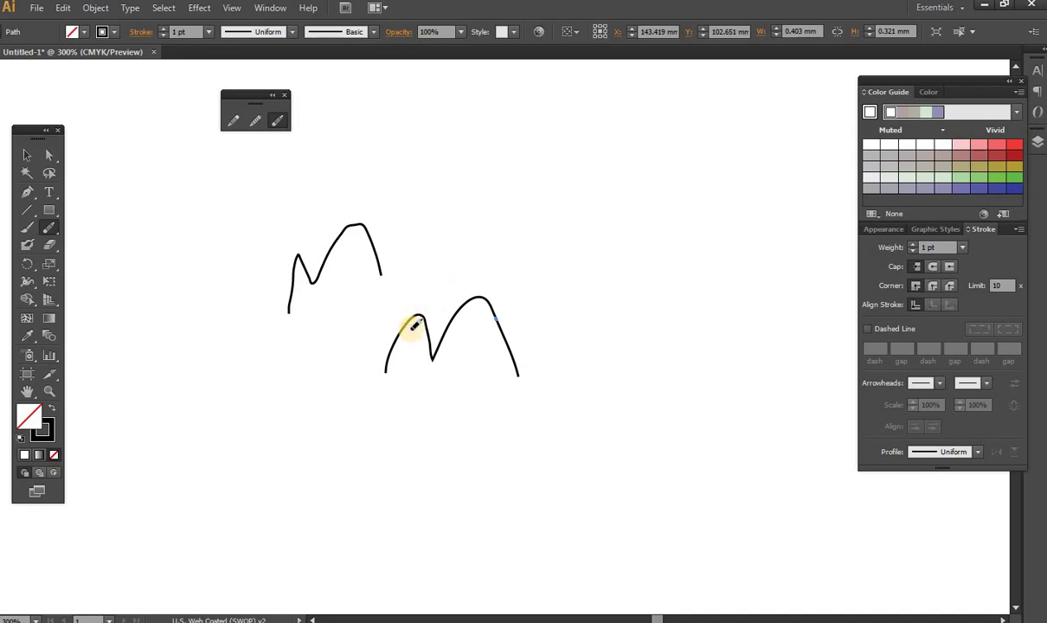
# - Reselect the lower M and erase its left hump top, middle valley and right hump
pyautogui.click(26, 155)
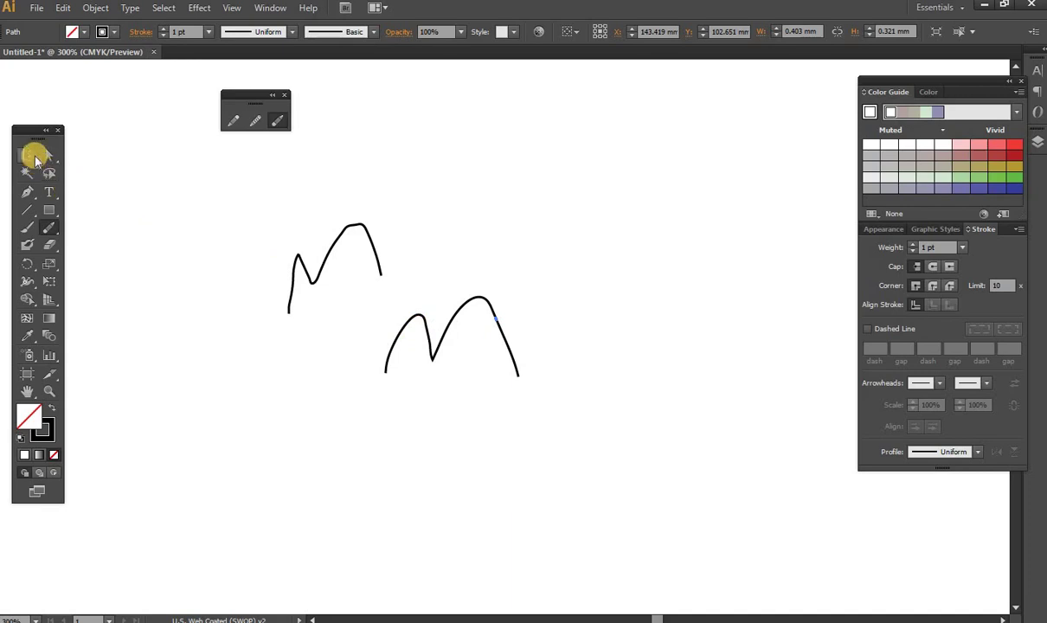
pyautogui.click(443, 338)
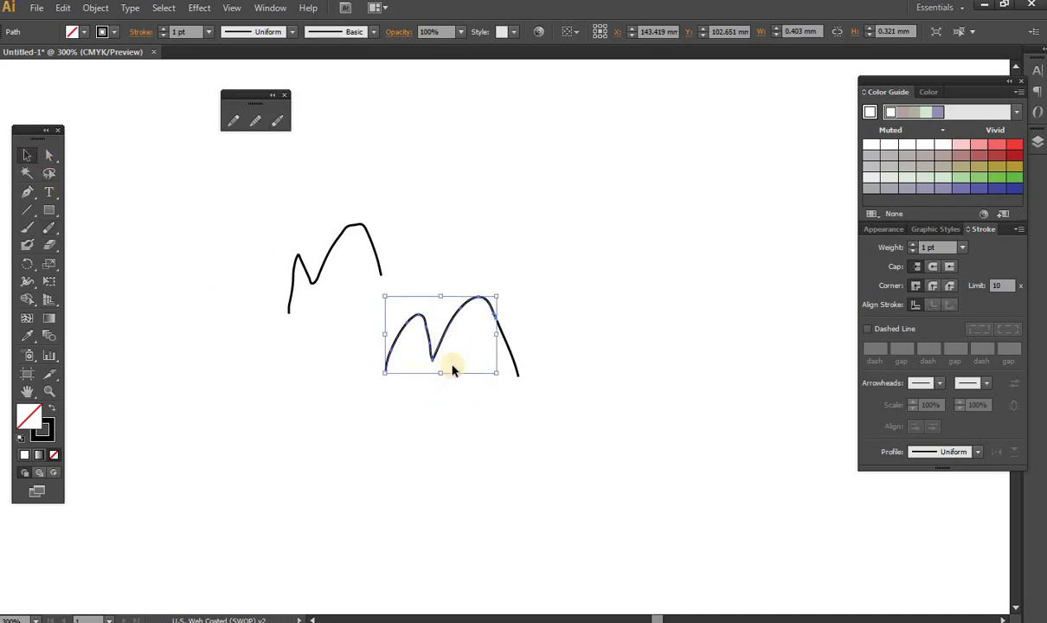
pyautogui.click(48, 226)
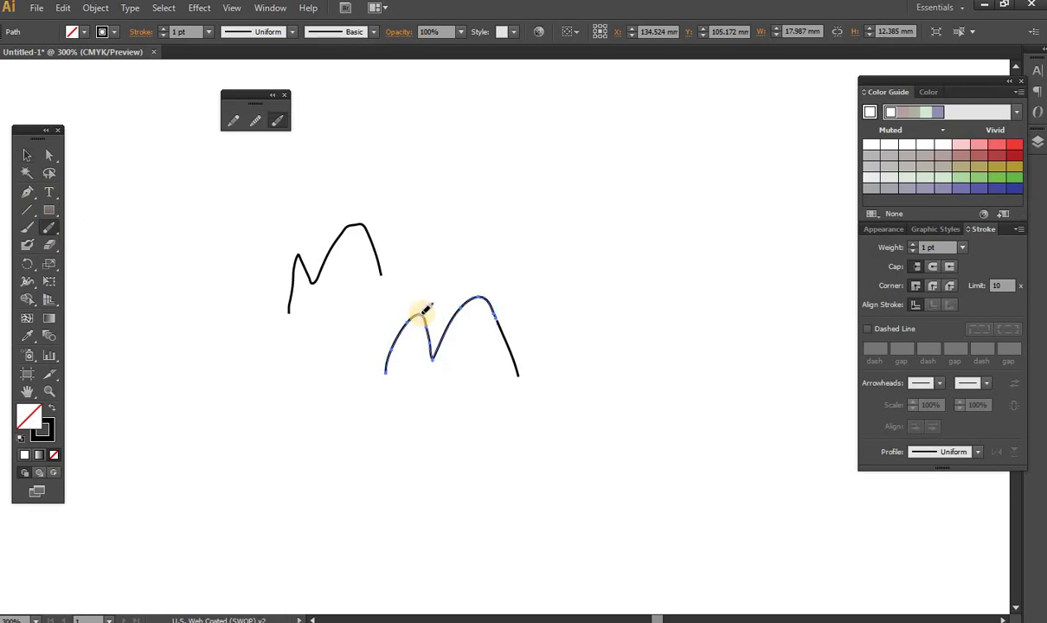
pyautogui.moveTo(416, 335)
pyautogui.mouseDown()
pyautogui.moveTo(424, 312)
pyautogui.moveTo(460, 298)
pyautogui.mouseUp()
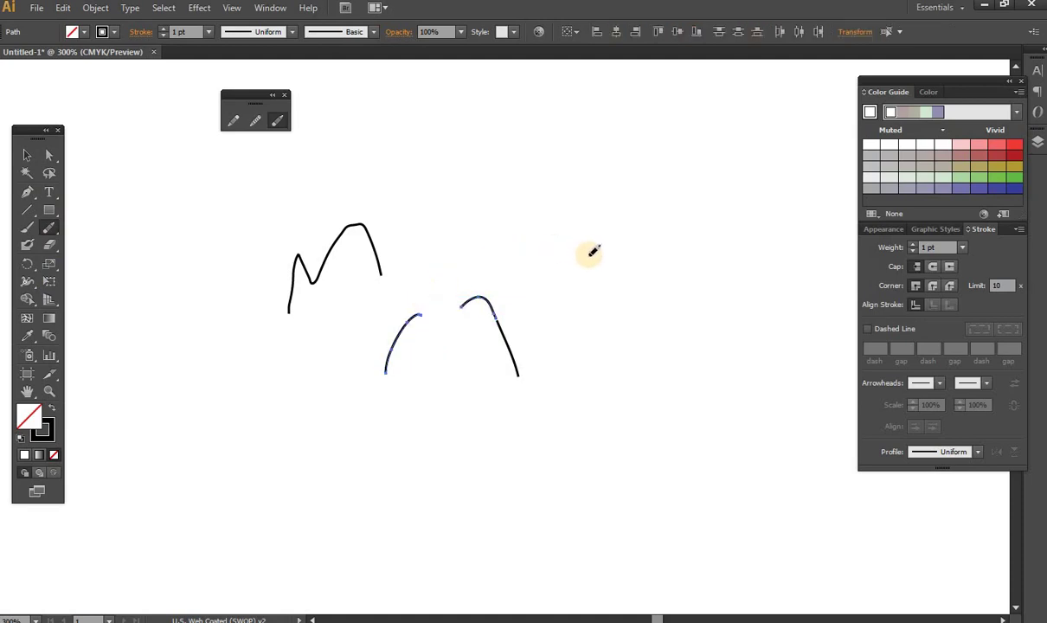
pyautogui.moveTo(508, 346); pyautogui.dragTo(520, 334)
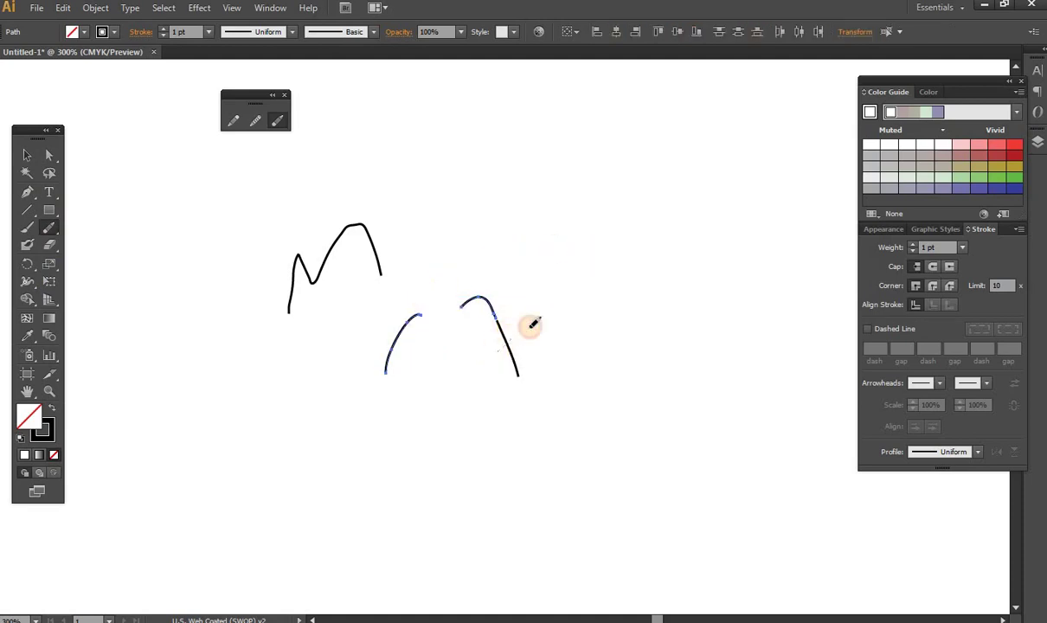
pyautogui.moveTo(520, 334); pyautogui.dragTo(600, 290)
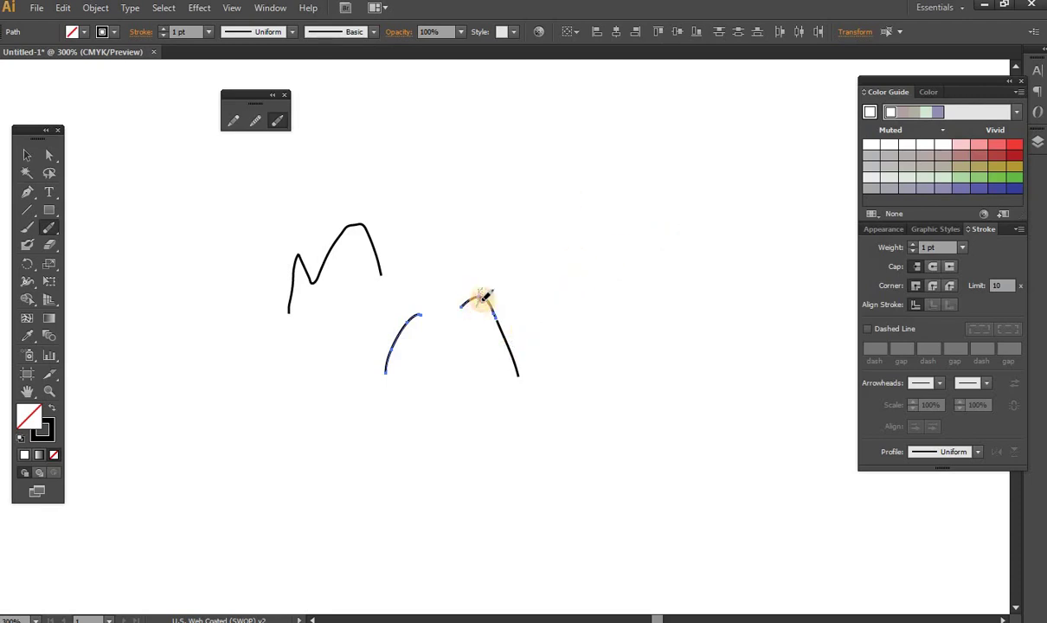
pyautogui.moveTo(479, 286); pyautogui.dragTo(486, 275)
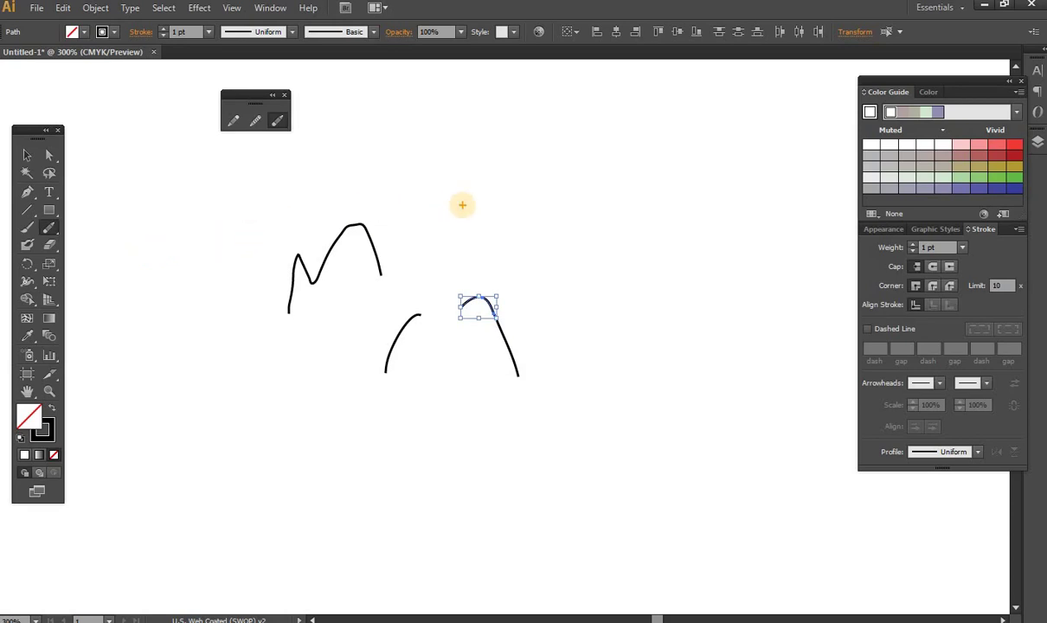
pyautogui.moveTo(483, 178); pyautogui.dragTo(481, 157)
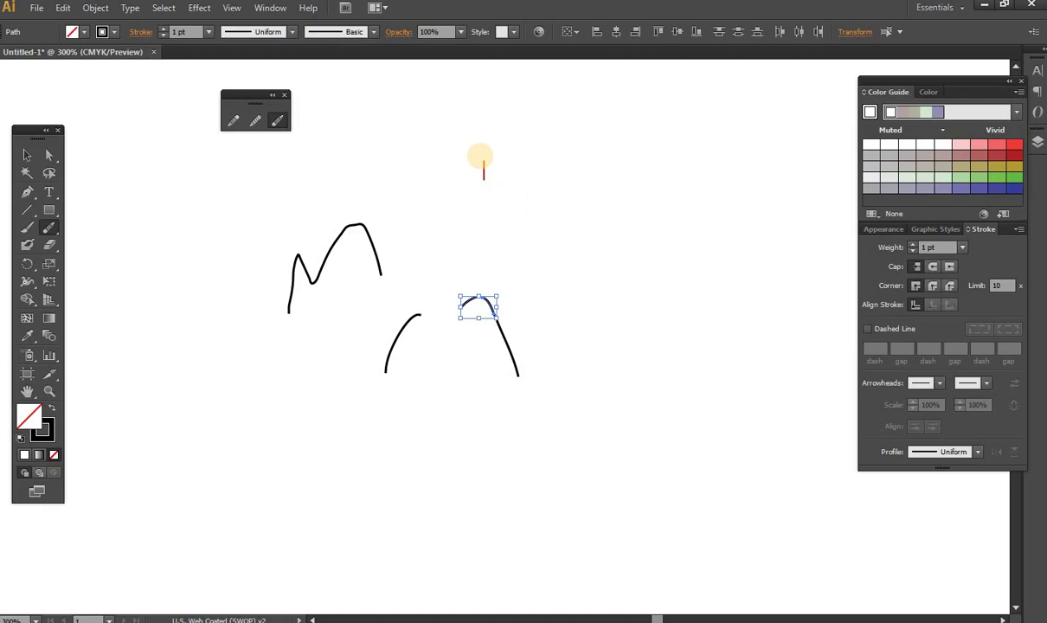
pyautogui.write('you see a')
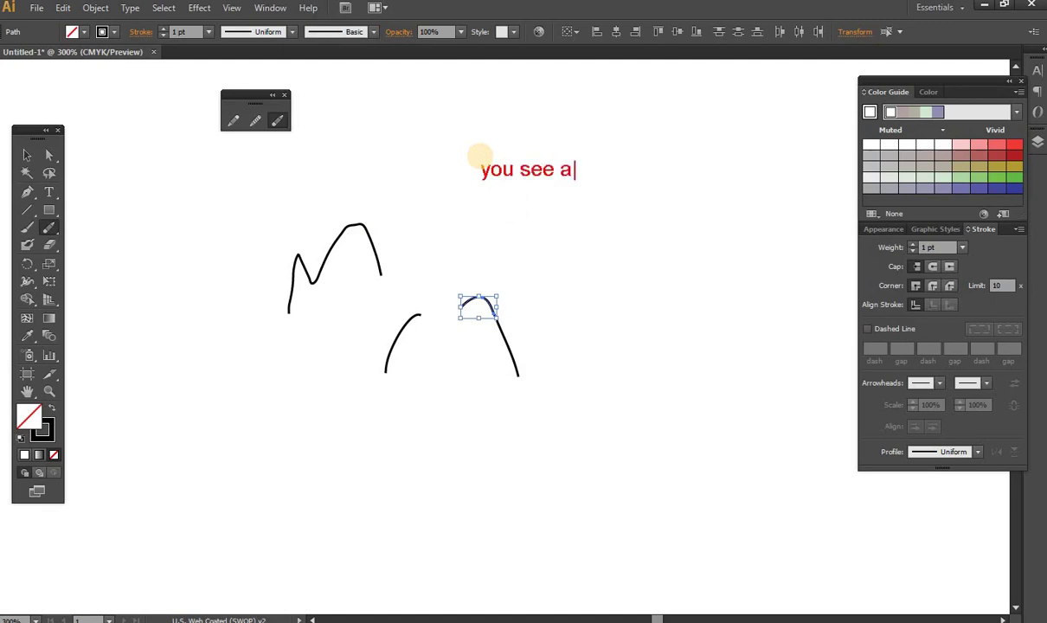
pyautogui.write('fter a')
pyautogui.write('pplying th')
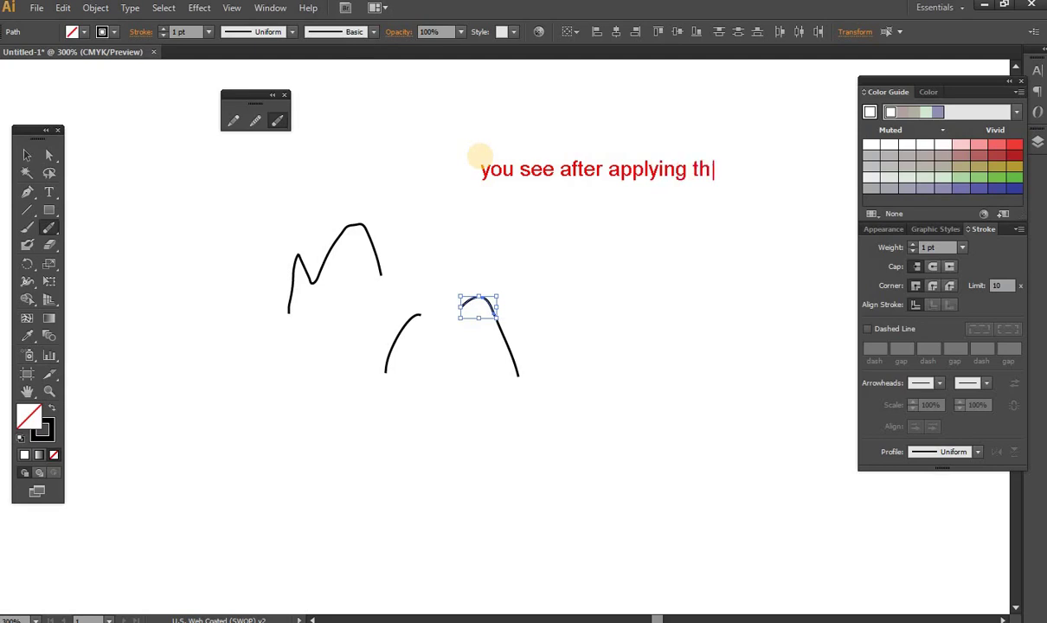
pyautogui.write('e era')
pyautogui.write('ser tool ')
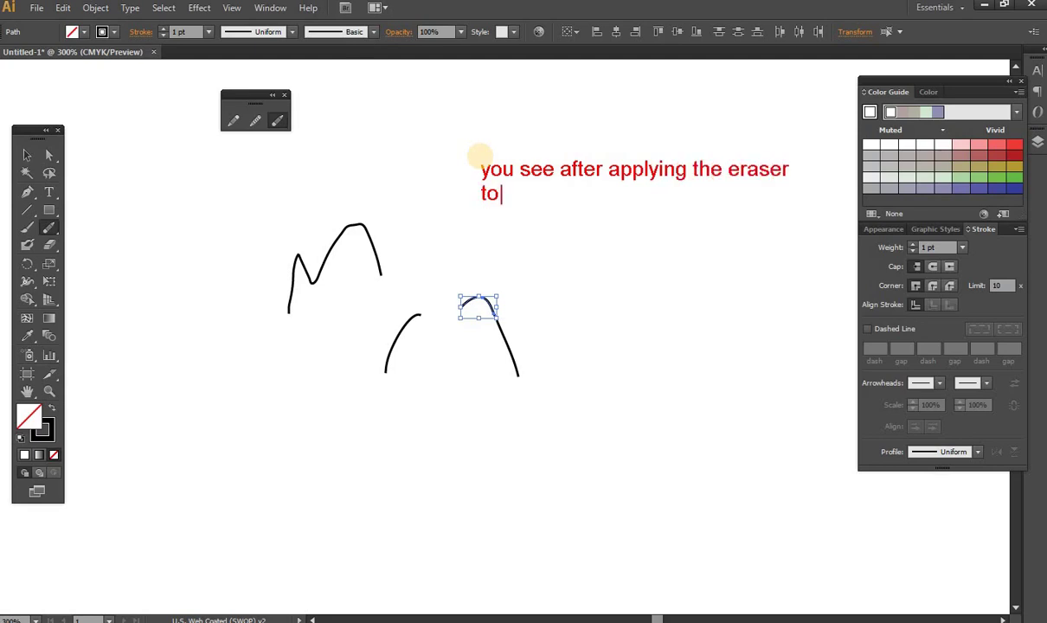
pyautogui.write('to e')
pyautogui.write('rae')
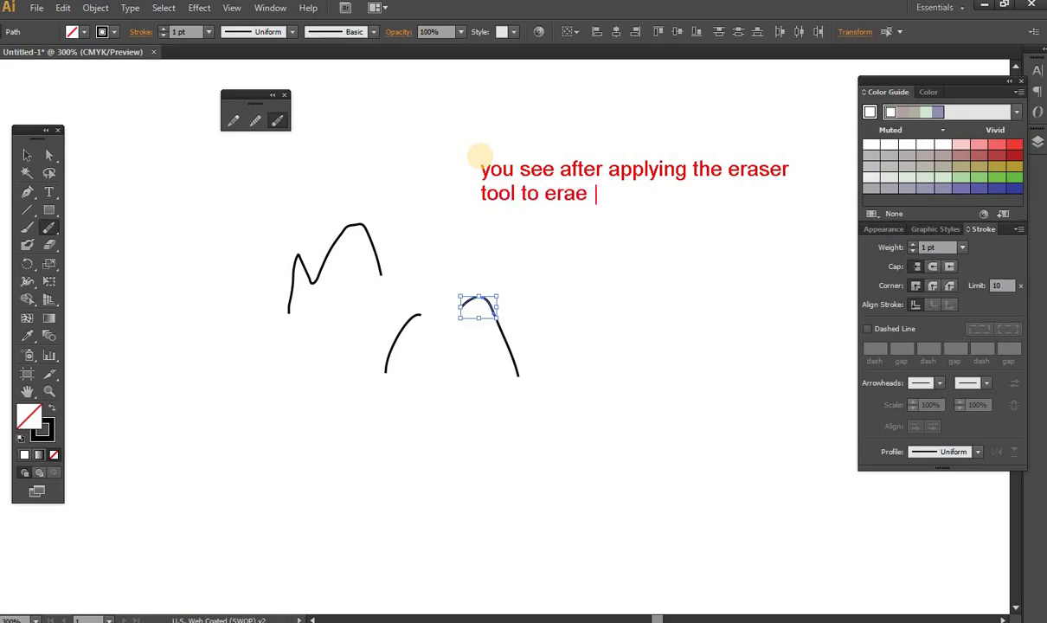
pyautogui.press('BackSpace')
pyautogui.press('BackSpace')
pyautogui.press('BackSpace')
pyautogui.press('BackSpace')
pyautogui.write('ase the')
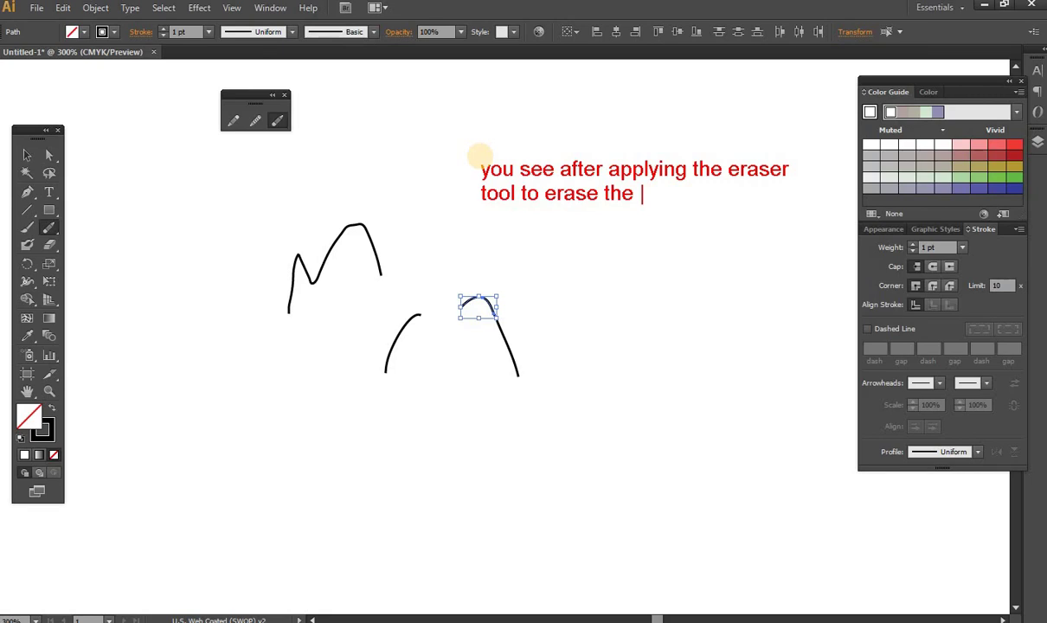
pyautogui.write('object ')
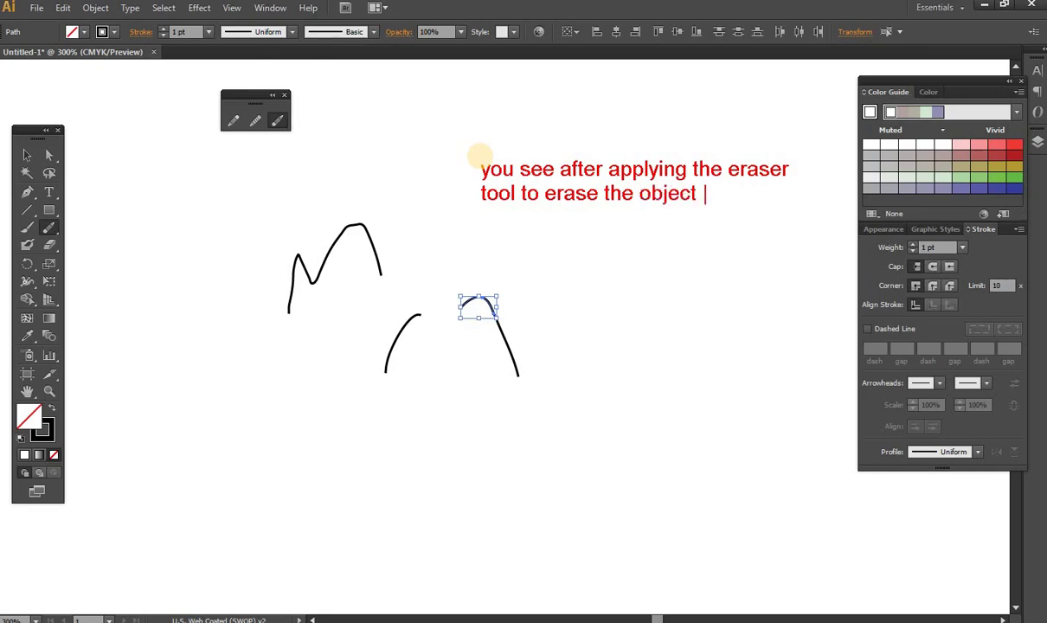
pyautogui.write('where you a')
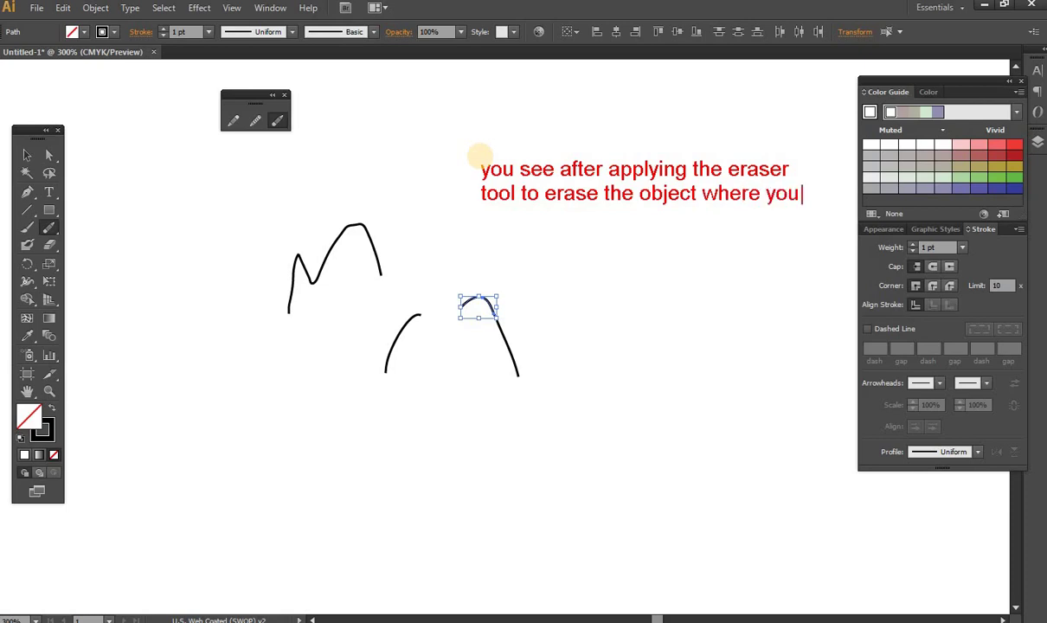
pyautogui.write('pplying t')
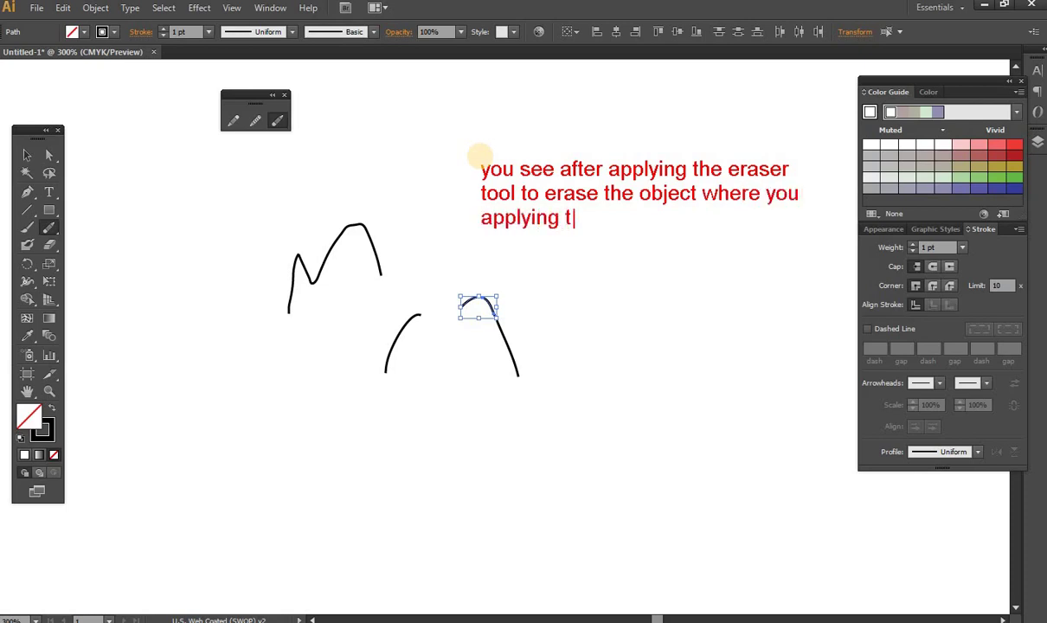
pyautogui.write('he e')
pyautogui.write('raser too')
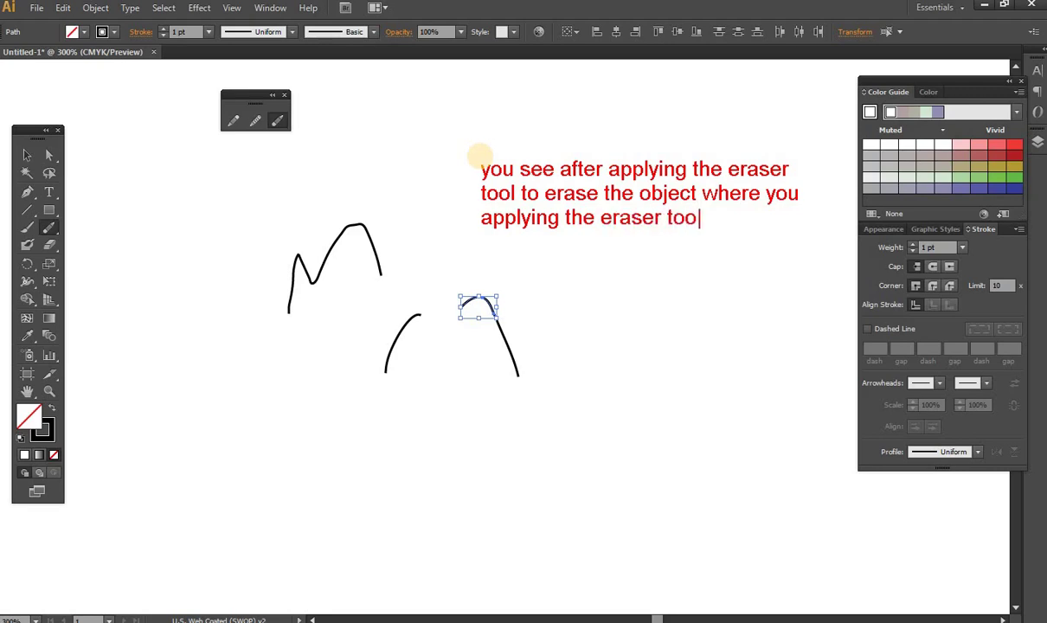